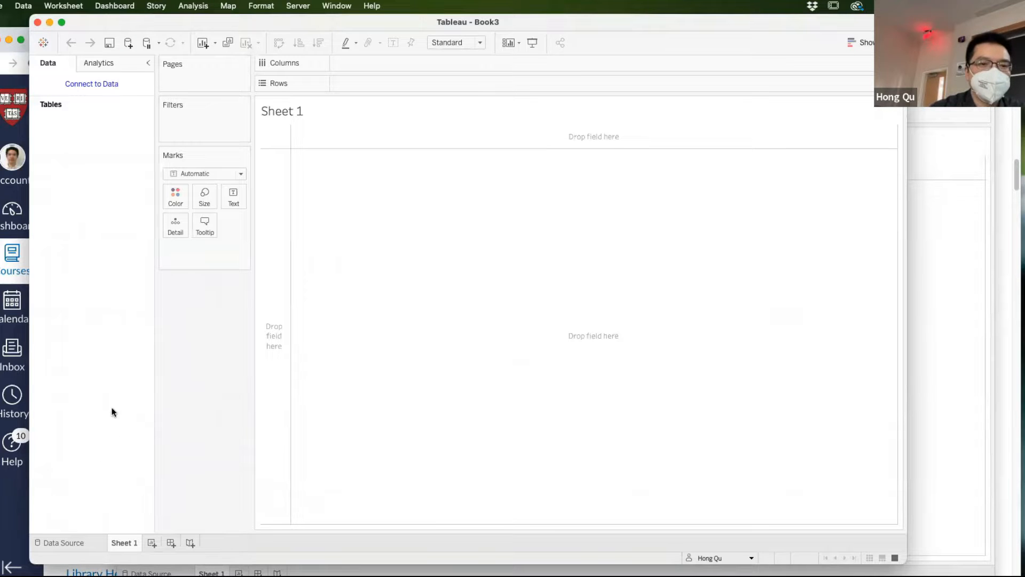
Step: Connect the empty workbook to the saved World Indicators data source
{"action": "left_click", "coordinate": [109, 86]}
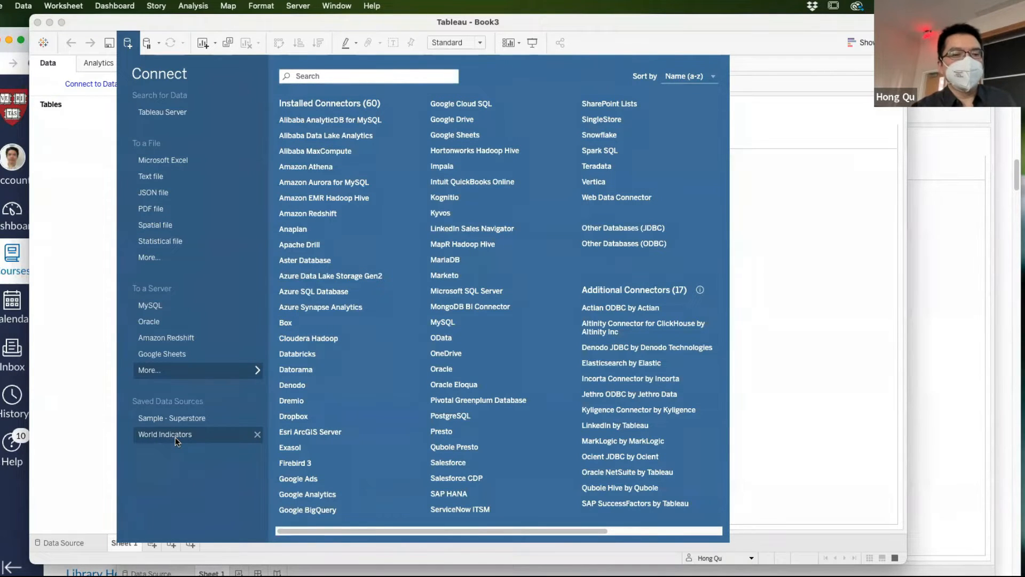
{"action": "left_click", "coordinate": [177, 438]}
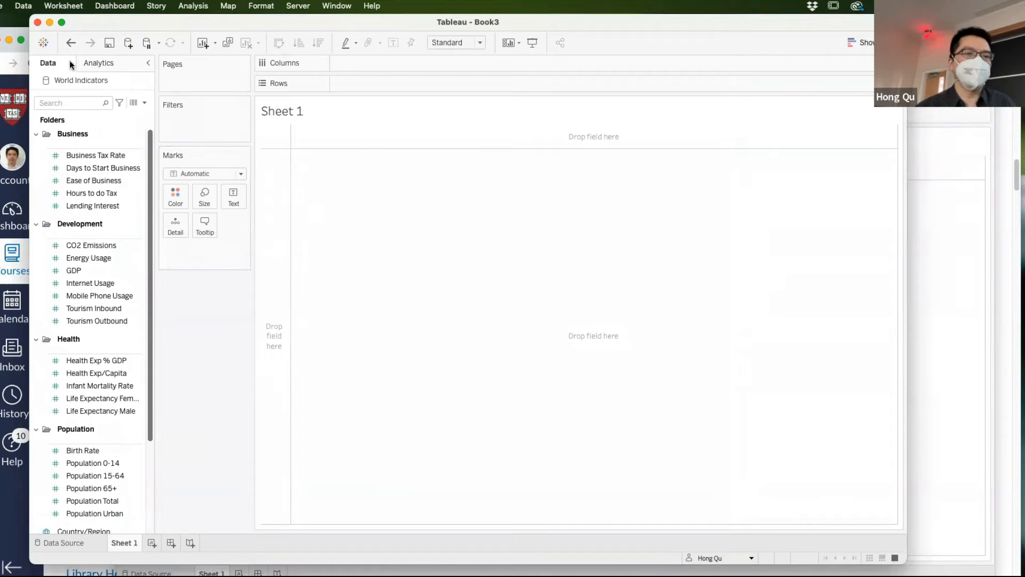
{"action": "left_click_drag", "start_coordinate": [183, 19], "coordinate": [226, 19]}
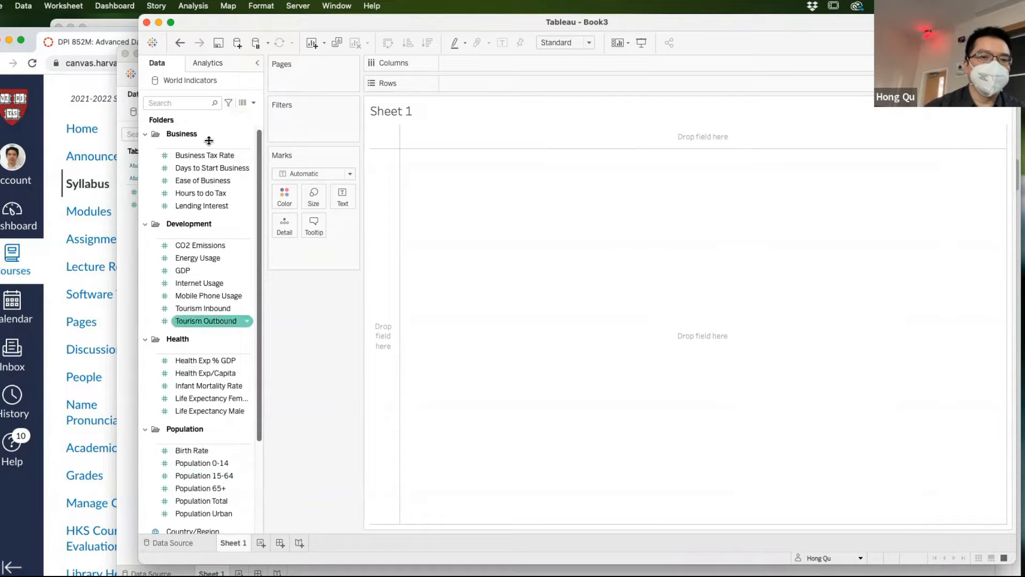
Step: Open a new workbook, look at its saved data sources without connecting, and return to the World Indicators workbook
{"action": "left_click_drag", "start_coordinate": [150, 25], "coordinate": [32, 27]}
{"action": "key", "text": "super+n"}
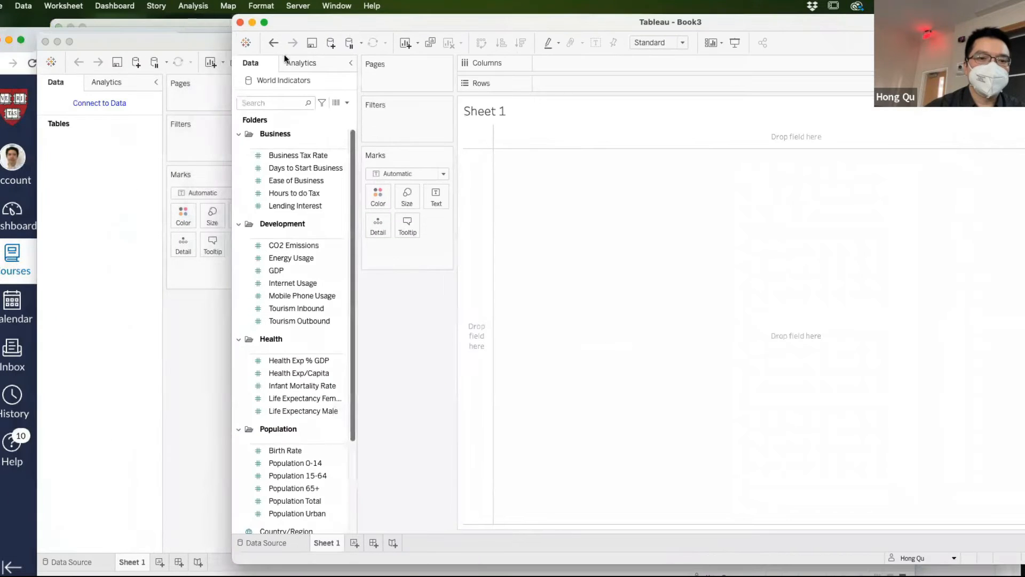
{"action": "left_click", "coordinate": [123, 110]}
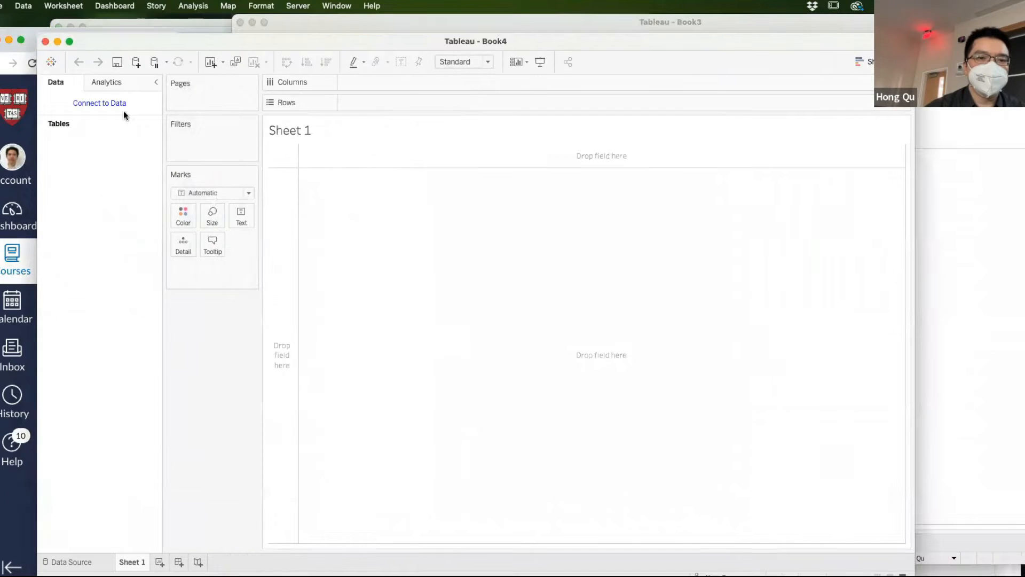
{"action": "left_click", "coordinate": [117, 105]}
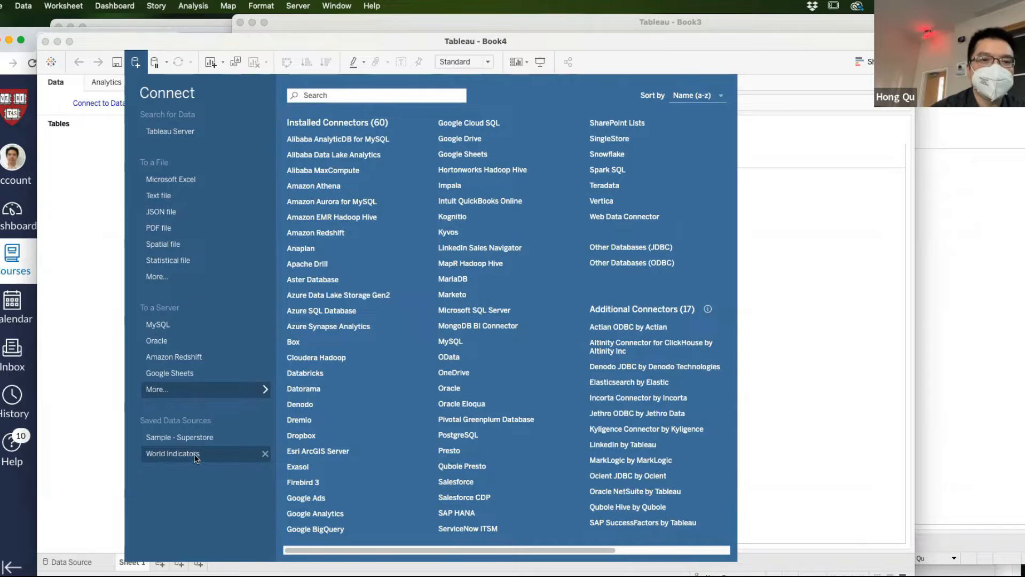
{"action": "left_click", "coordinate": [108, 266]}
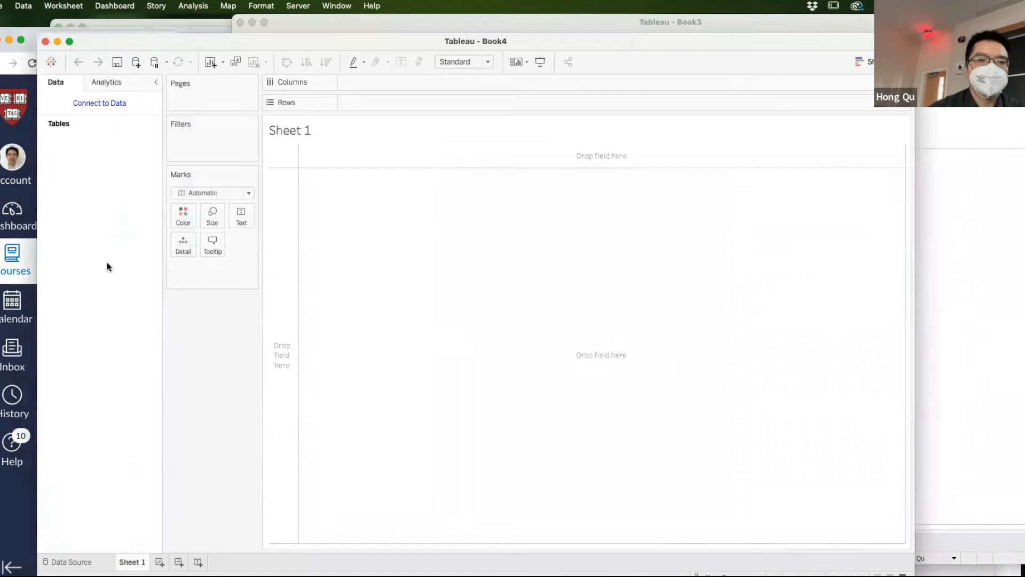
{"action": "left_click_drag", "start_coordinate": [174, 46], "coordinate": [208, 378]}
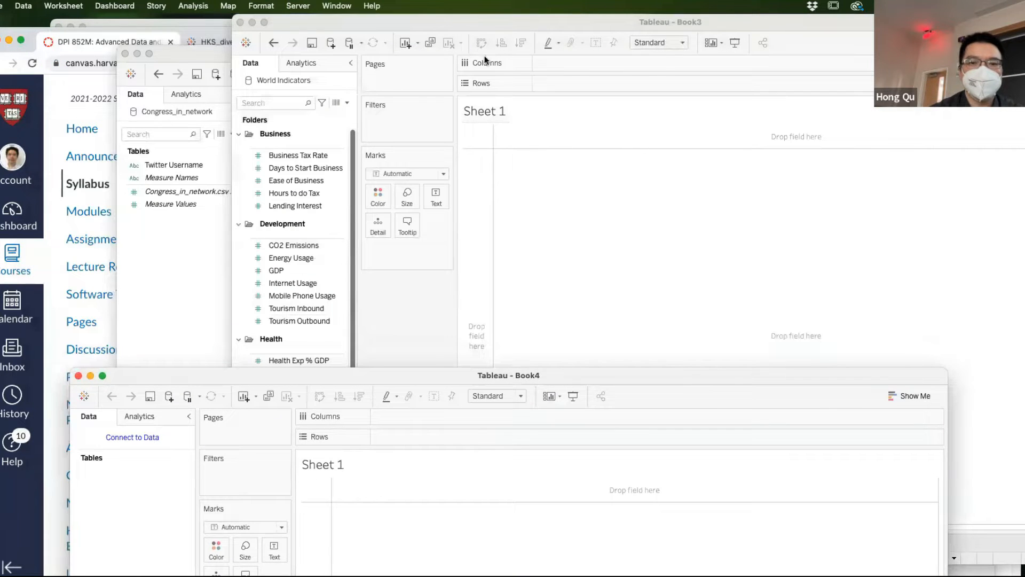
{"action": "double_click", "coordinate": [619, 24]}
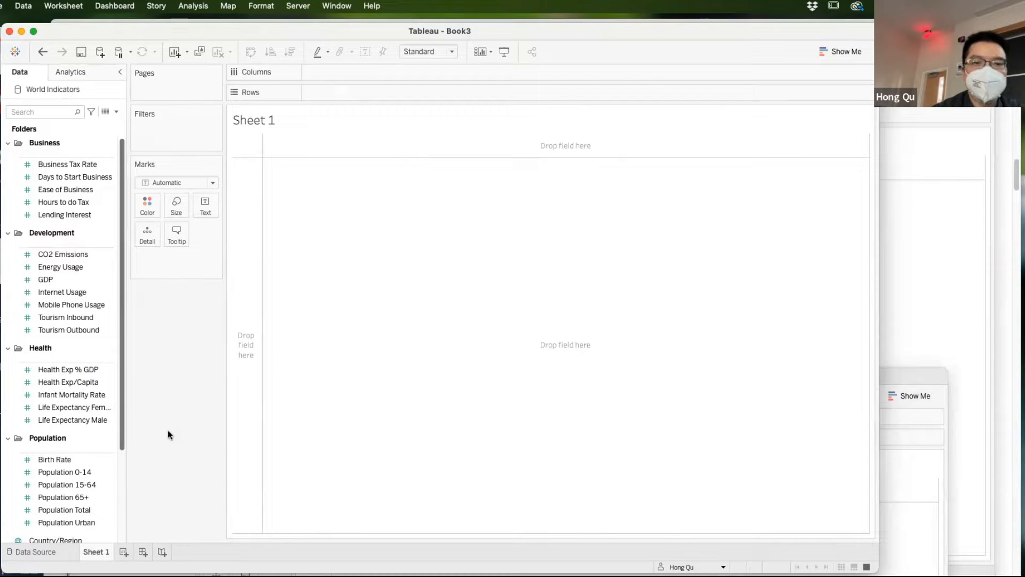
Step: Plot the Country/Region field in the view of Sheet 1 to create a world map
{"action": "left_click", "coordinate": [96, 407]}
{"action": "scroll", "coordinate": [95, 401], "scroll_direction": "down", "scroll_amount": 5}
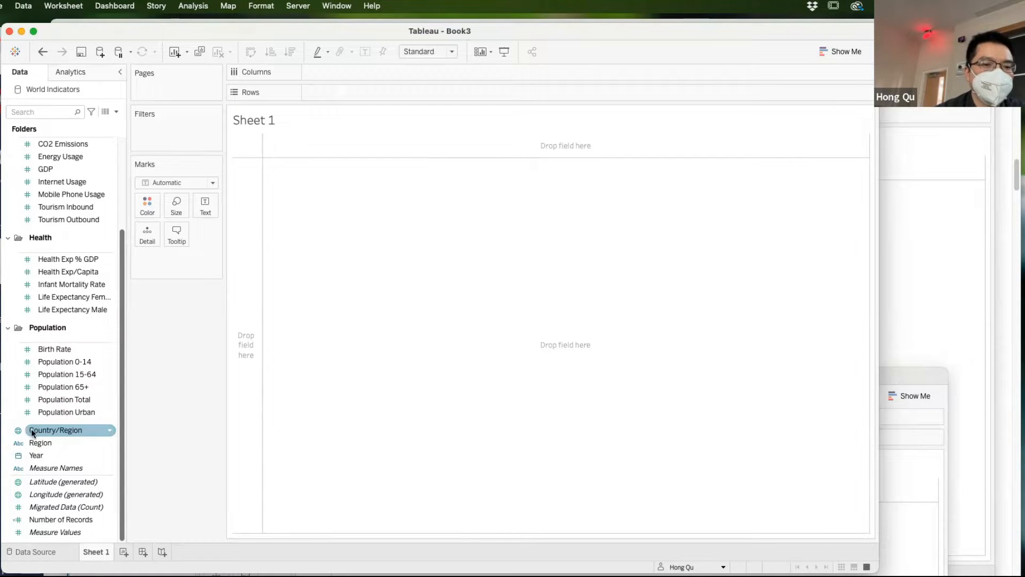
{"action": "left_click_drag", "start_coordinate": [42, 428], "coordinate": [540, 325]}
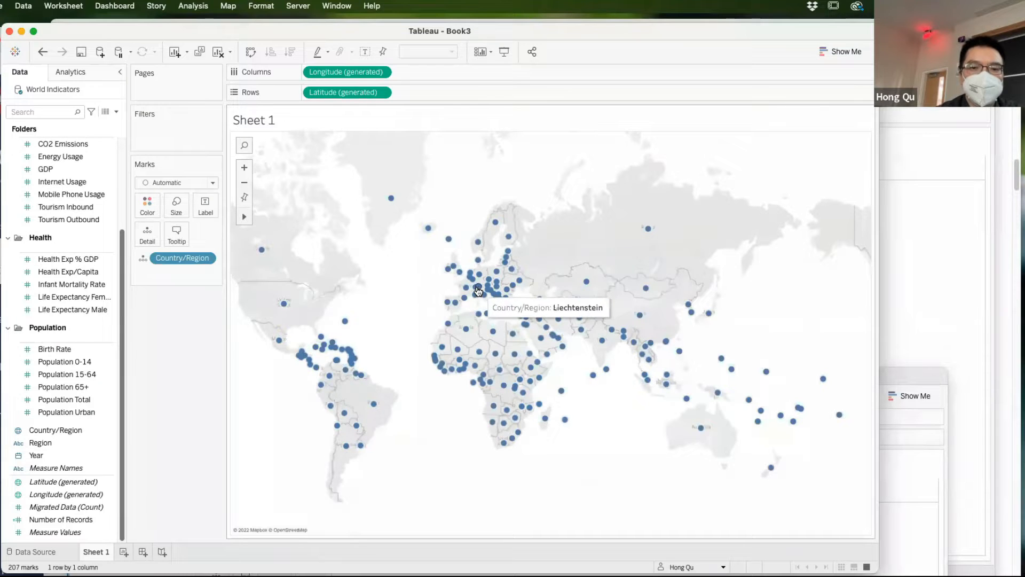
Step: Shrink the country marks on the map to small dots
{"action": "left_click", "coordinate": [178, 208]}
{"action": "left_click_drag", "start_coordinate": [186, 235], "coordinate": [183, 235]}
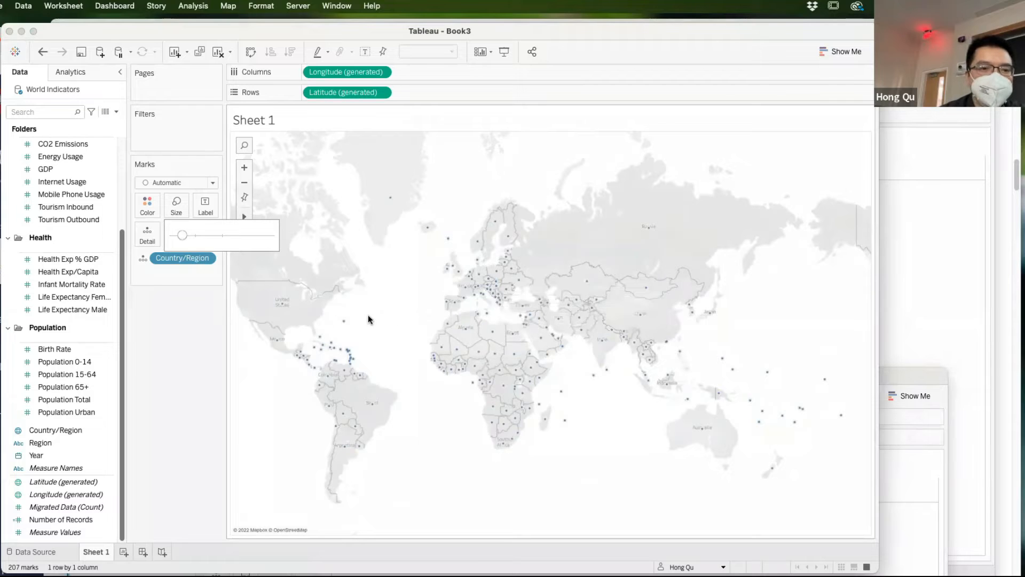
{"action": "left_click", "coordinate": [208, 339]}
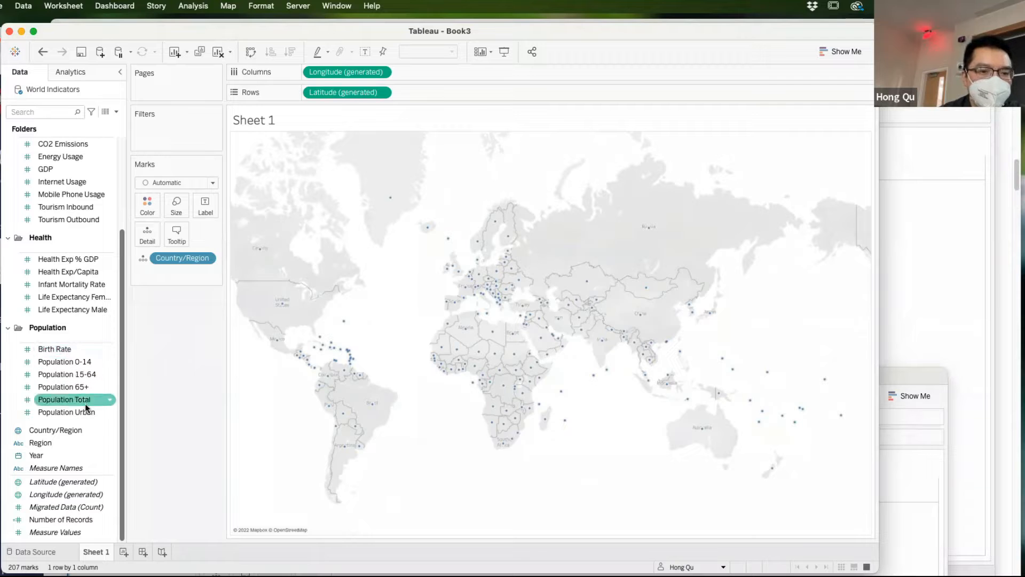
Step: Add Population Total to the map's tooltip and delete the "Country/Region:" label from the tooltip text
{"action": "left_click_drag", "start_coordinate": [75, 400], "coordinate": [180, 237]}
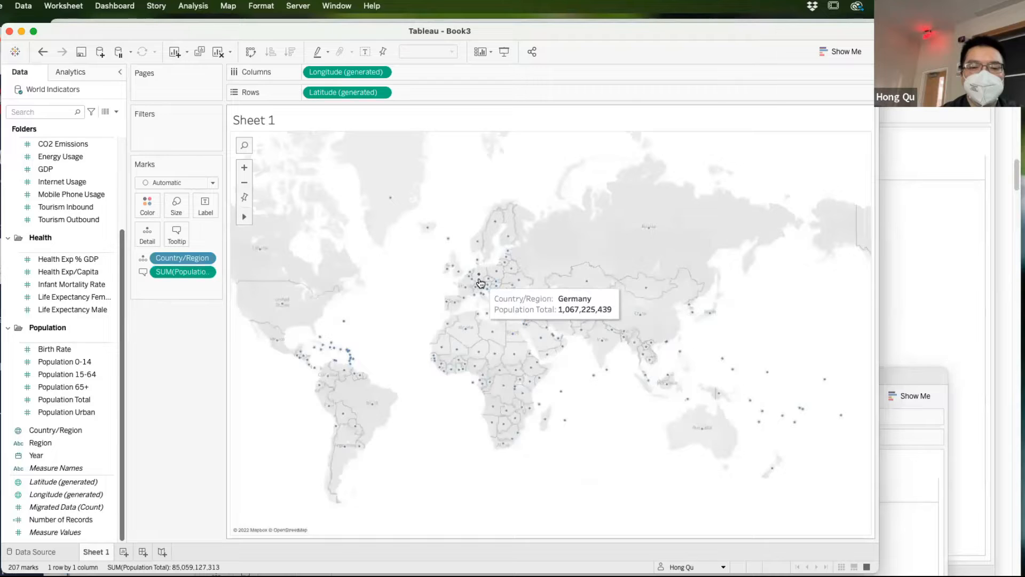
{"action": "left_click", "coordinate": [179, 237]}
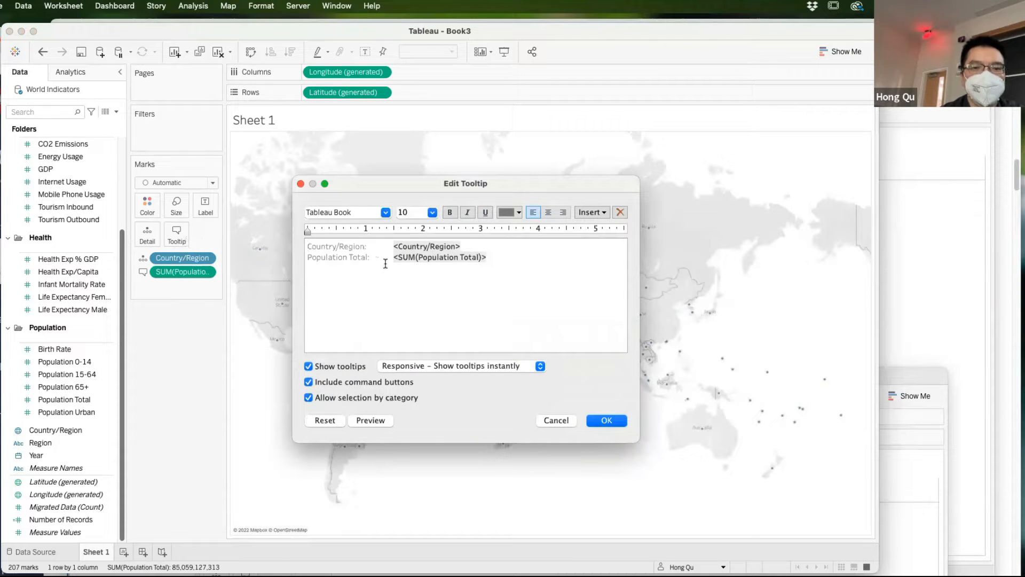
{"action": "left_click_drag", "start_coordinate": [392, 246], "coordinate": [256, 251]}
{"action": "key", "text": "BackSpace"}
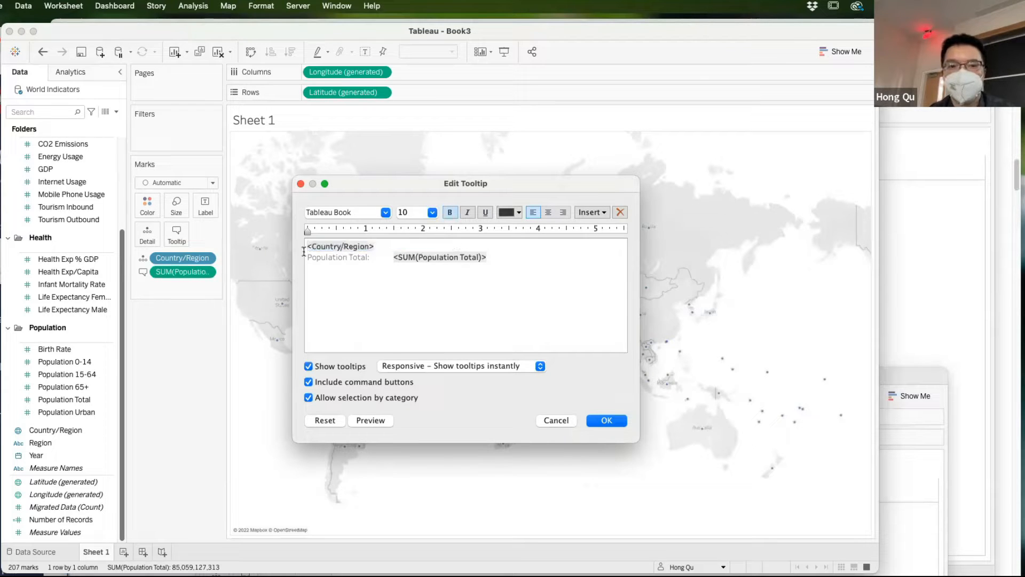
Step: Set the tooltip's <Country/Region> text to size 20 without bold, apply it, and check the tooltips on several countries
{"action": "left_click_drag", "start_coordinate": [388, 245], "coordinate": [260, 253]}
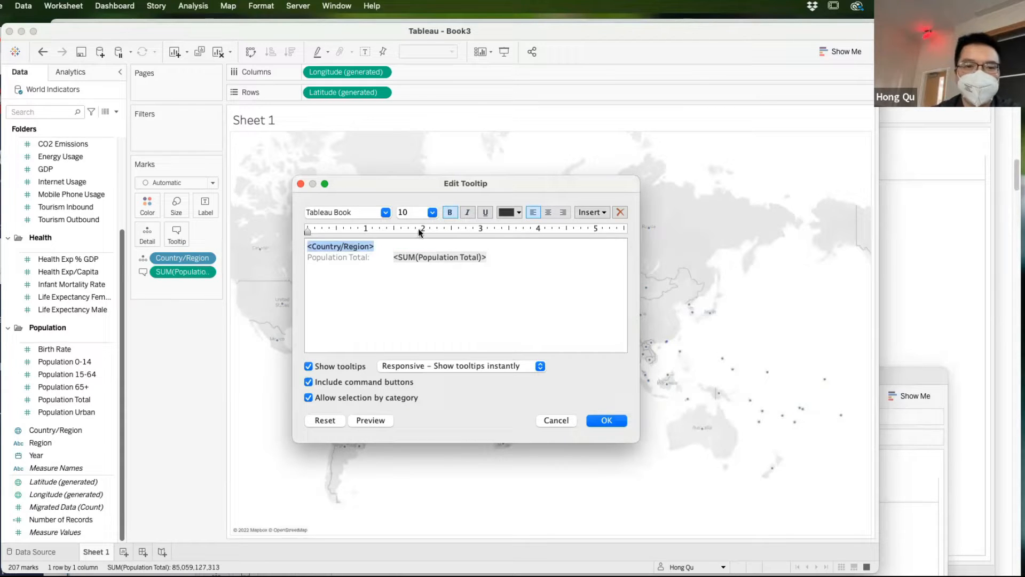
{"action": "left_click_drag", "start_coordinate": [387, 246], "coordinate": [254, 251]}
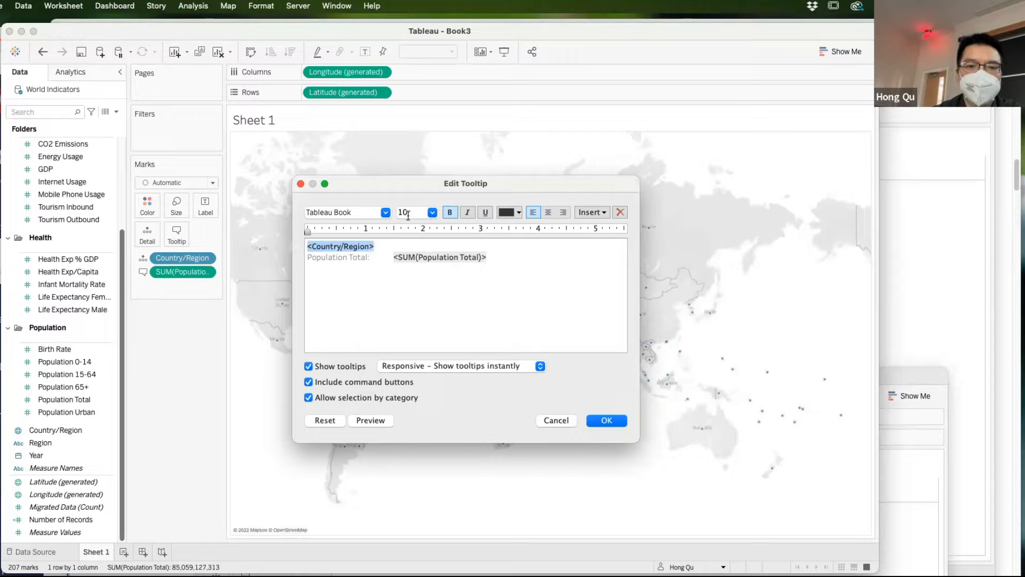
{"action": "left_click", "coordinate": [432, 213]}
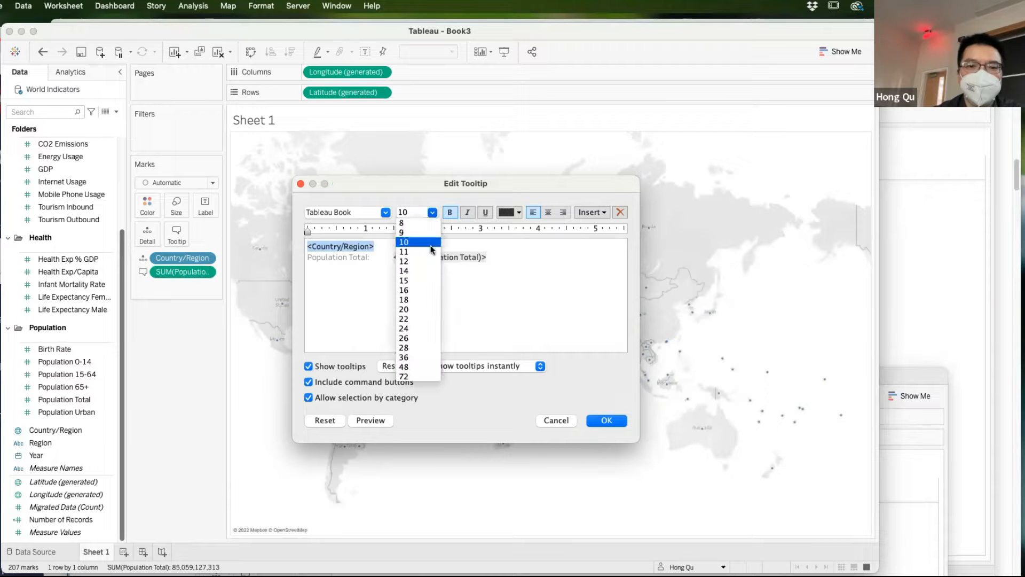
{"action": "left_click", "coordinate": [419, 309]}
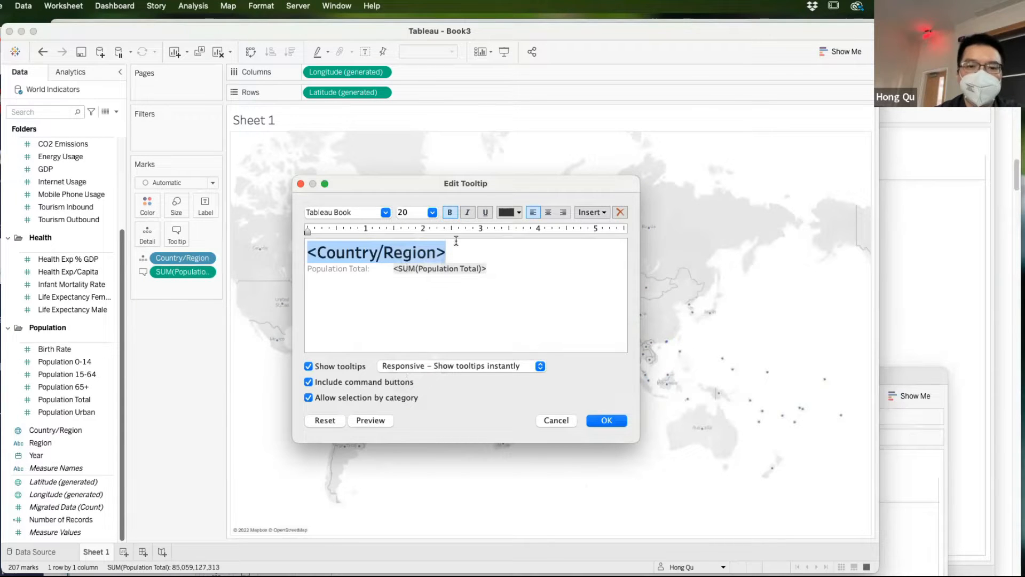
{"action": "left_click", "coordinate": [450, 213]}
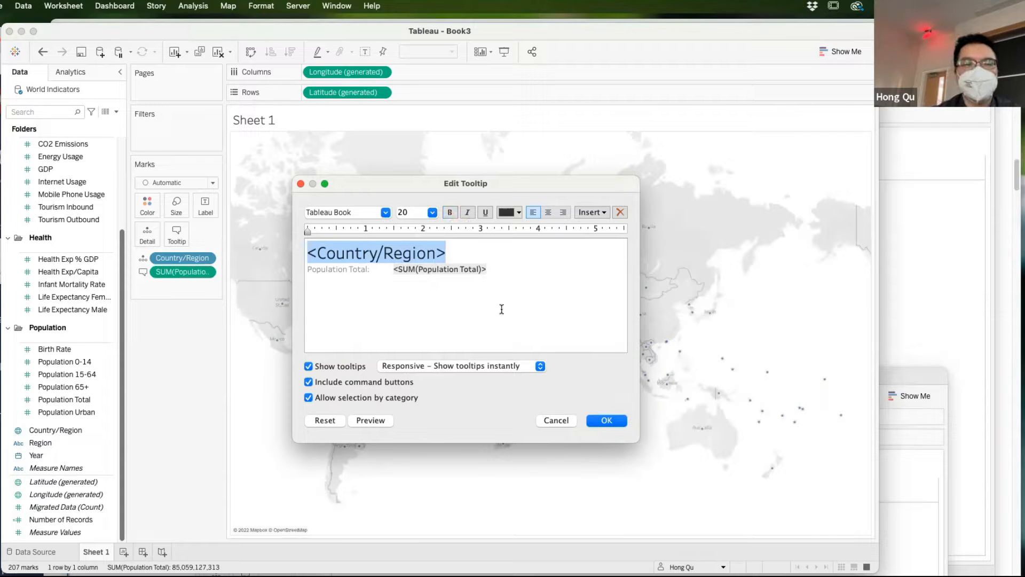
{"action": "left_click", "coordinate": [607, 420]}
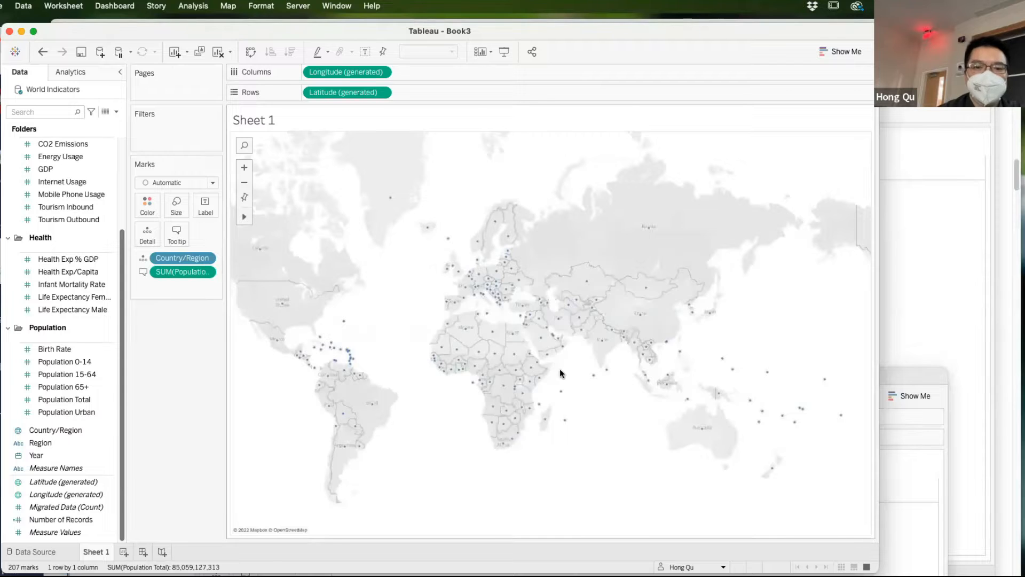
{"action": "mouse_move", "coordinate": [470, 281]}
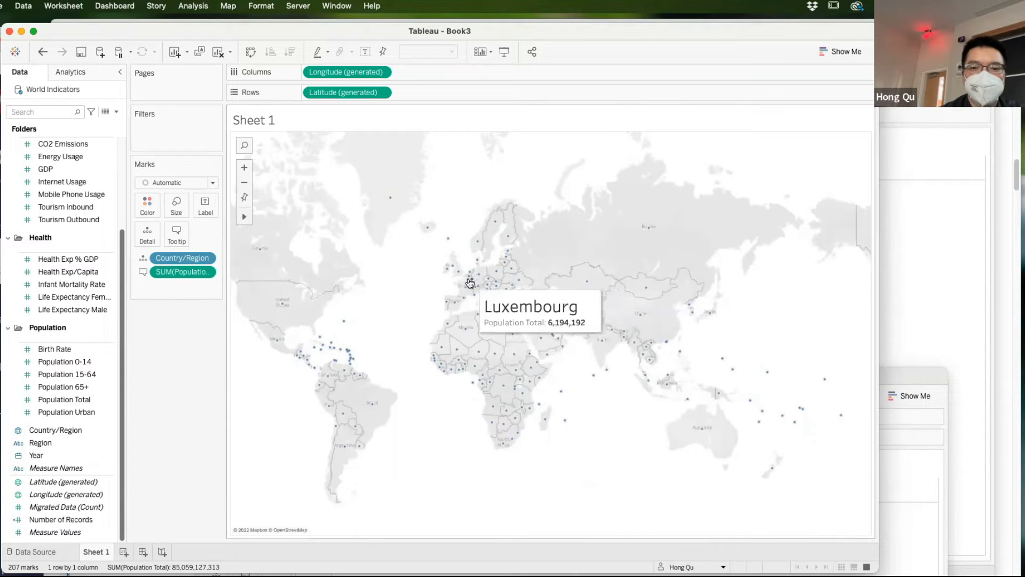
{"action": "mouse_move", "coordinate": [534, 314]}
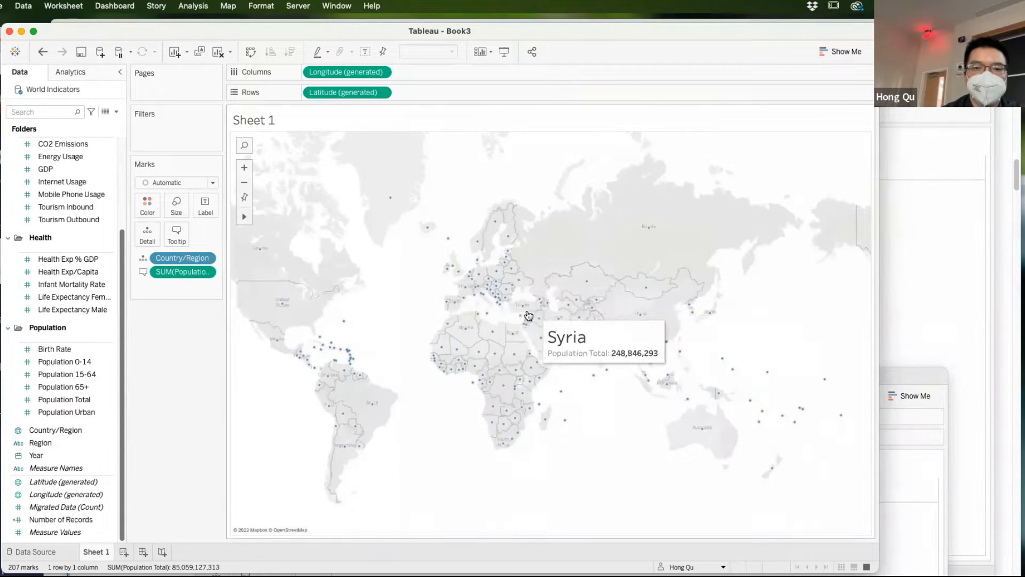
{"action": "mouse_move", "coordinate": [432, 357]}
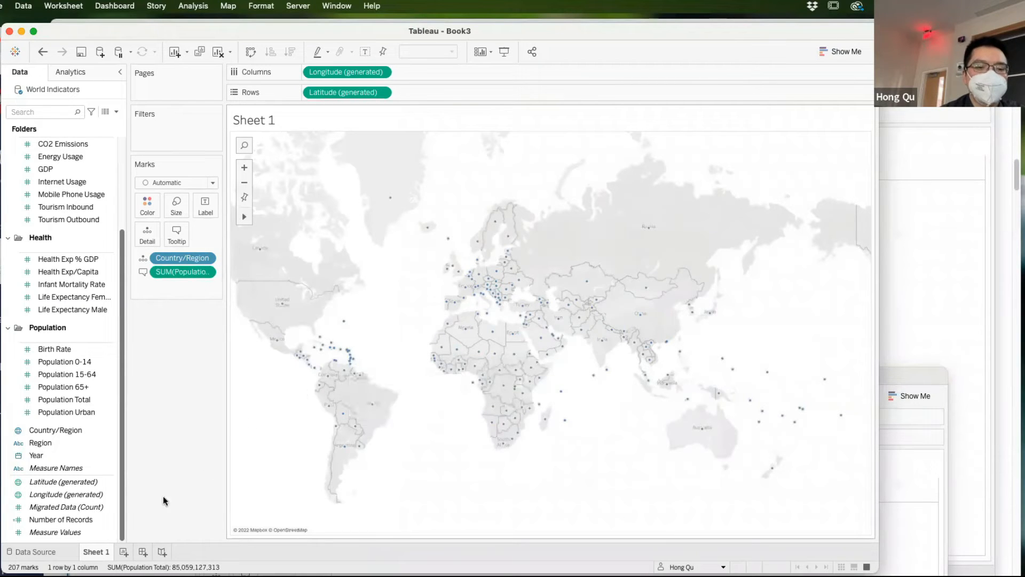
Step: Rename Sheet 1 as Map
{"action": "double_click", "coordinate": [100, 551]}
{"action": "type", "text": "Map"}
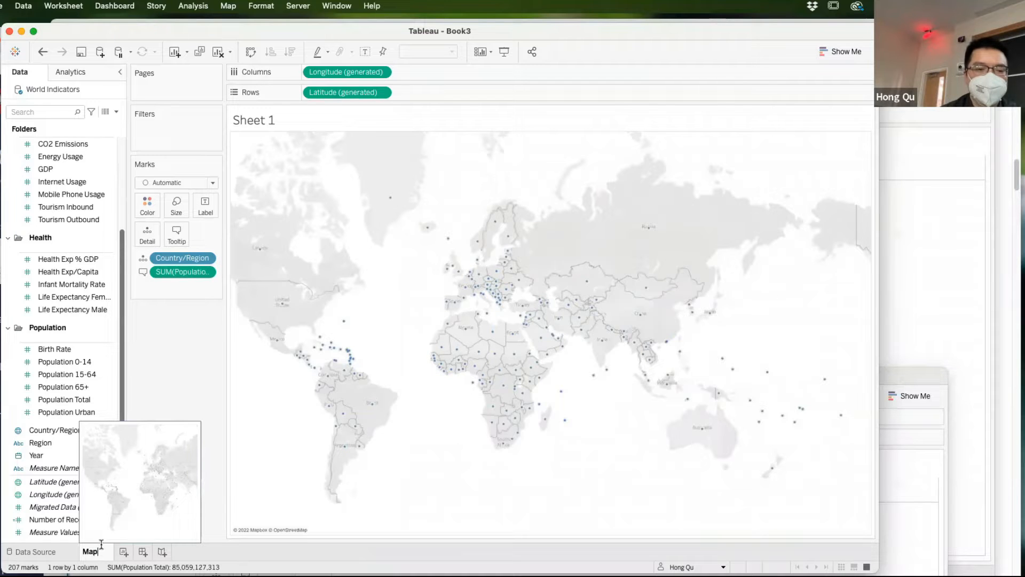
{"action": "key", "text": "Return"}
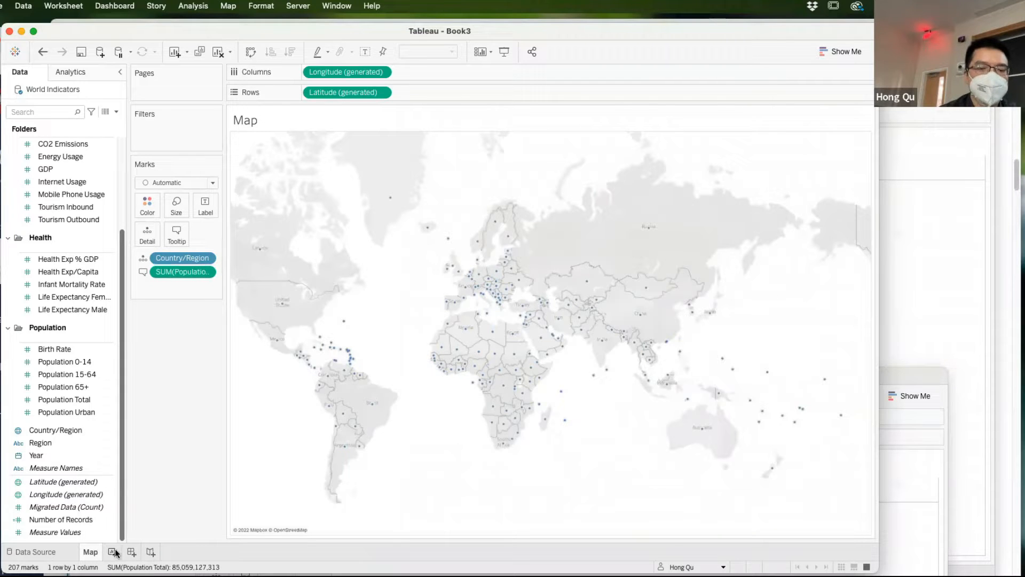
Step: Add a new worksheet and plot Population Total on Rows against GDP on Columns
{"action": "left_click", "coordinate": [113, 552]}
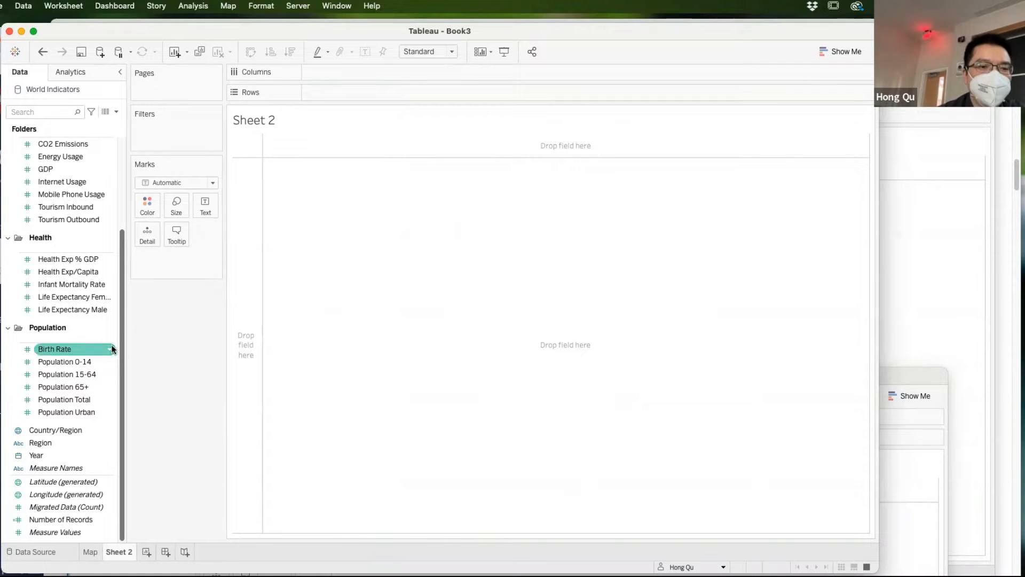
{"action": "left_click", "coordinate": [88, 402]}
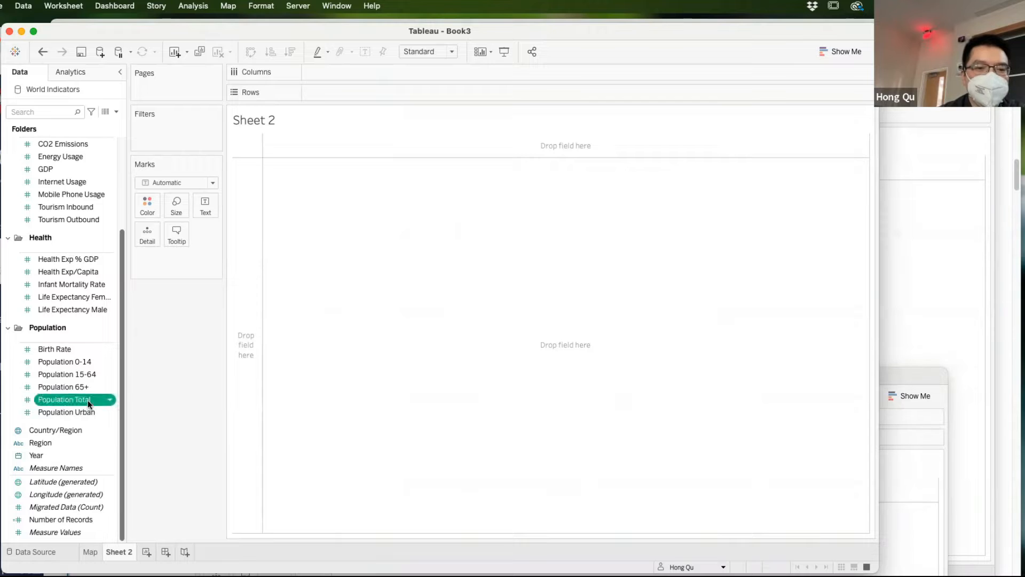
{"action": "left_click", "coordinate": [88, 399]}
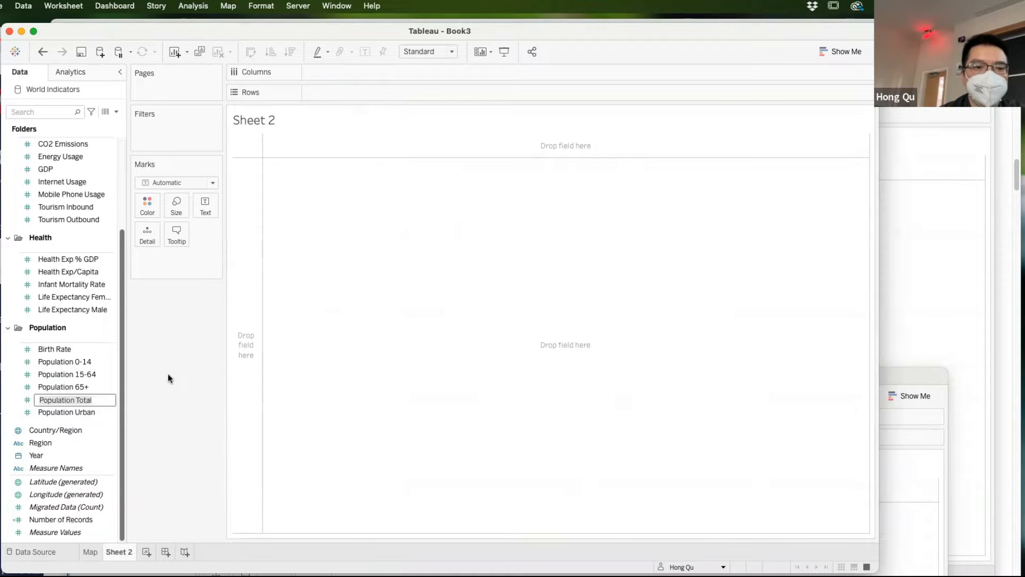
{"action": "left_click", "coordinate": [158, 392]}
{"action": "left_click_drag", "start_coordinate": [78, 399], "coordinate": [379, 89]}
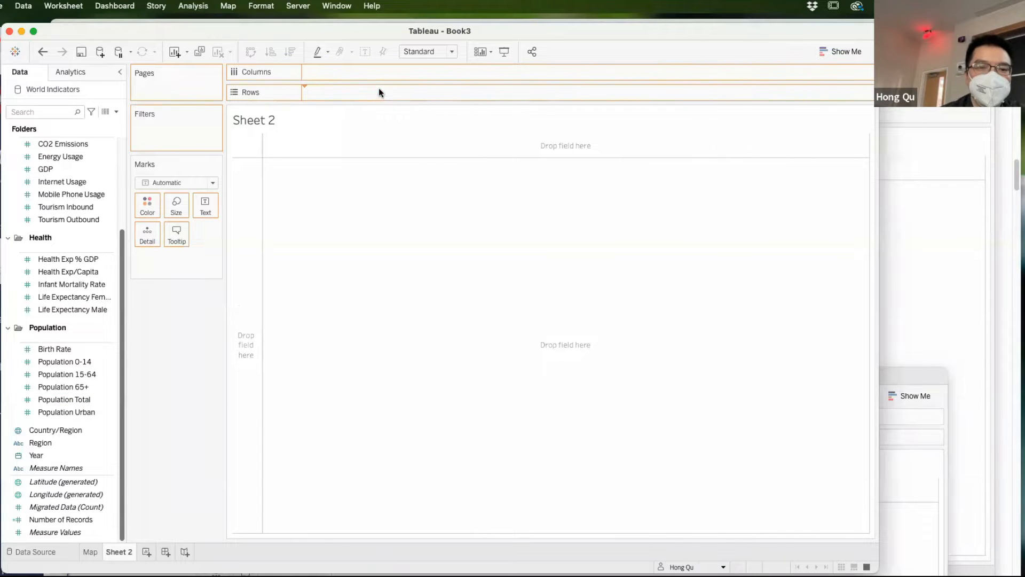
{"action": "scroll", "coordinate": [101, 340], "scroll_direction": "up", "scroll_amount": 5}
{"action": "left_click_drag", "start_coordinate": [47, 280], "coordinate": [335, 75]}
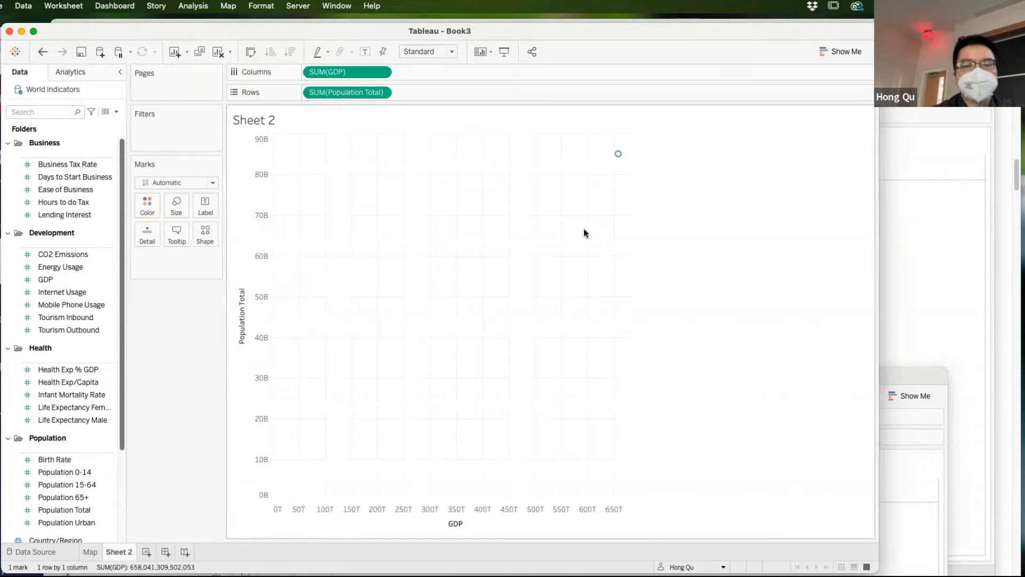
Step: Turn off Aggregate Measures so the GDP and Population Total chart plots individual records
{"action": "mouse_move", "coordinate": [618, 157]}
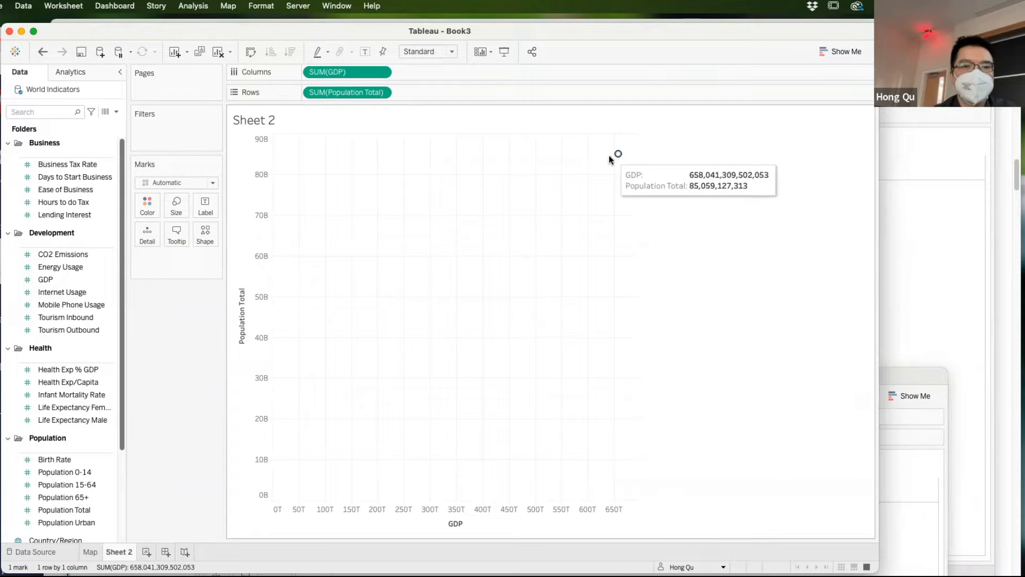
{"action": "left_click", "coordinate": [193, 6]}
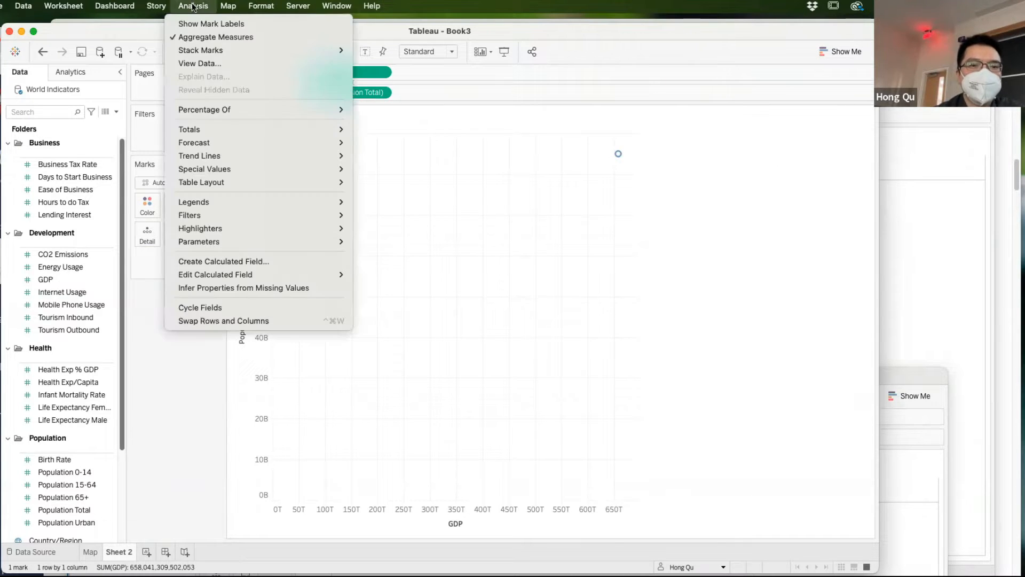
{"action": "left_click", "coordinate": [219, 38]}
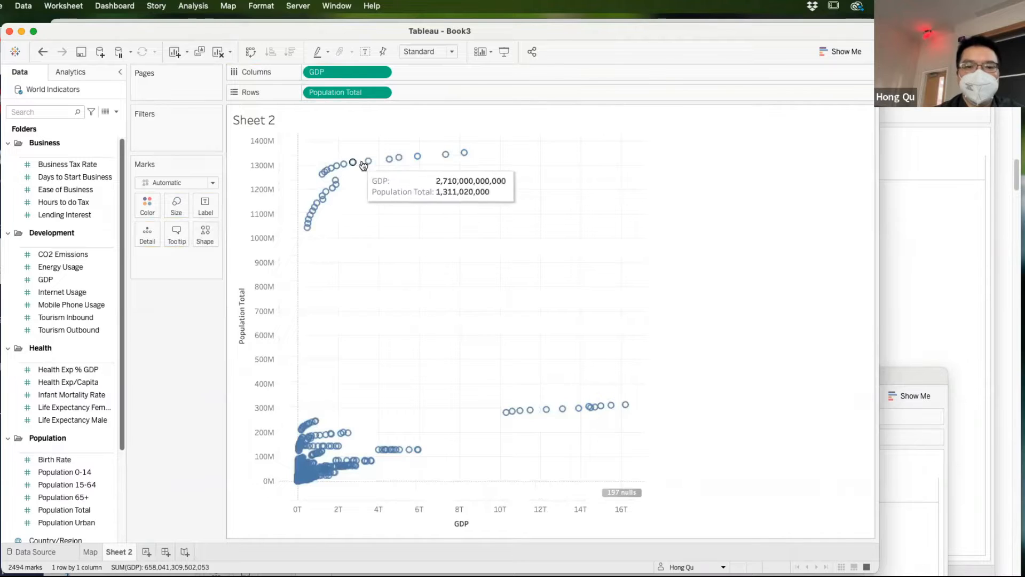
Step: Add Country/Region to the tooltip of the GDP and Population Total scatter plot
{"action": "mouse_move", "coordinate": [449, 158]}
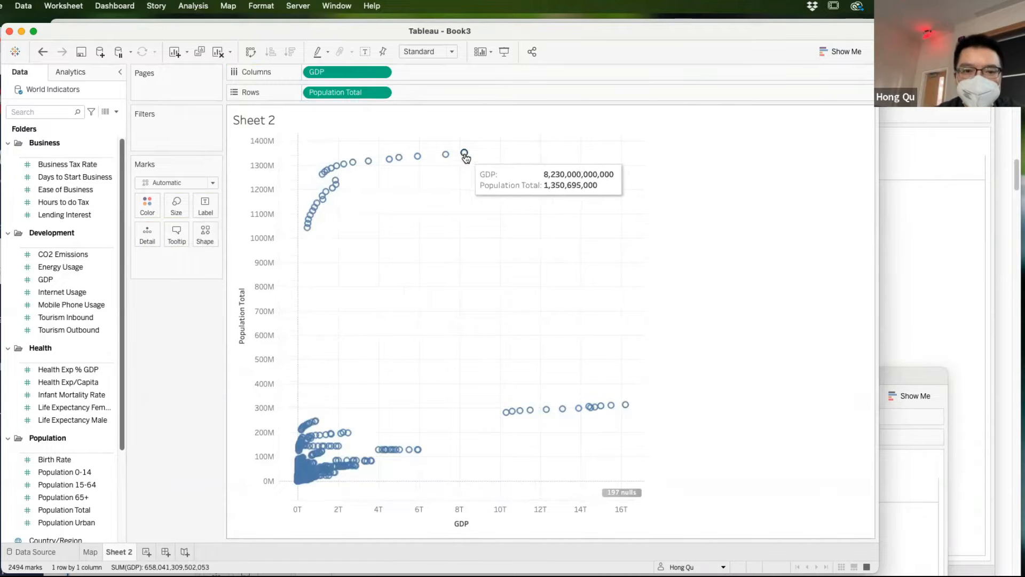
{"action": "mouse_move", "coordinate": [510, 411]}
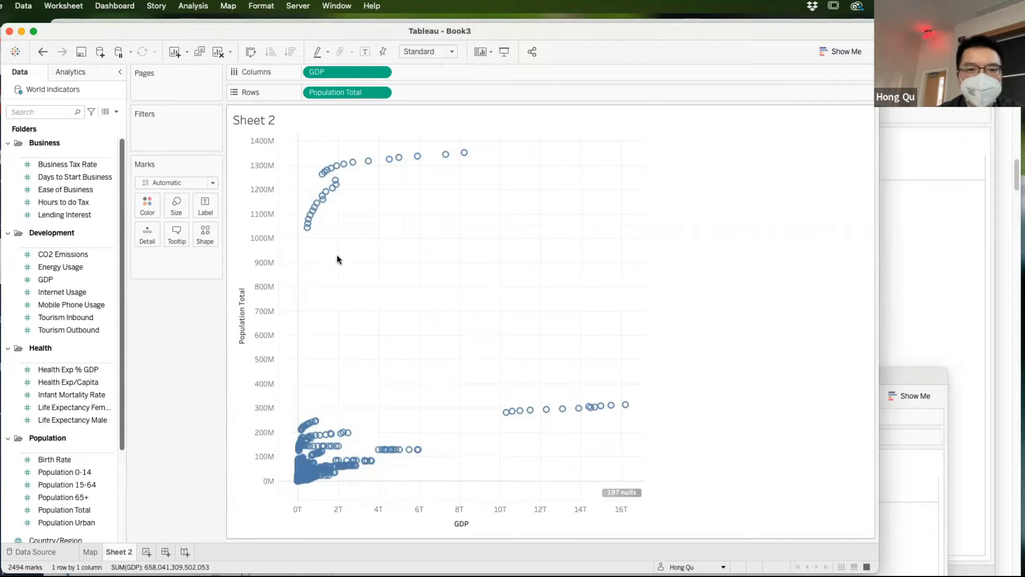
{"action": "mouse_move", "coordinate": [560, 410]}
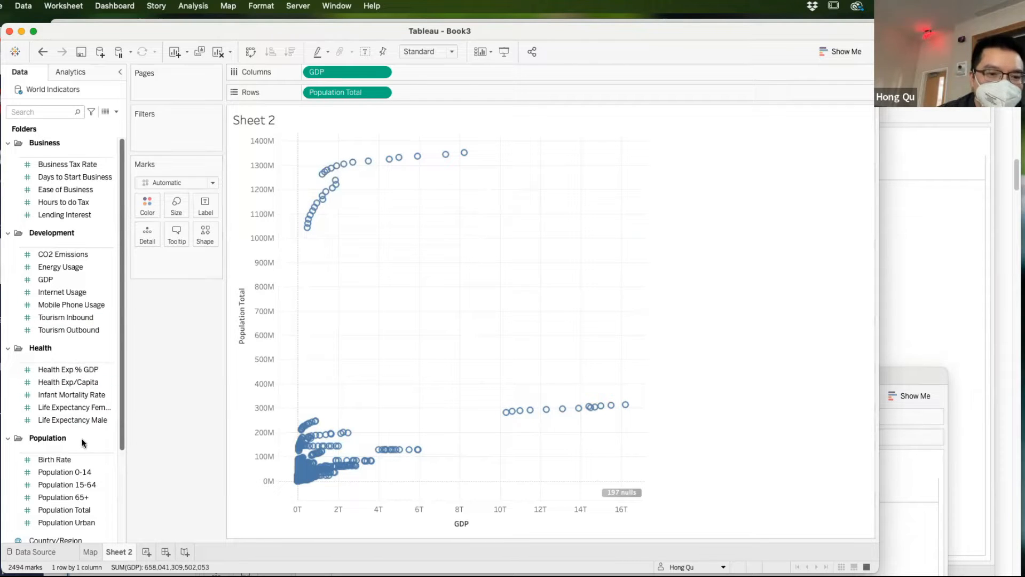
{"action": "scroll", "coordinate": [83, 442], "scroll_direction": "down", "scroll_amount": 5}
{"action": "left_click_drag", "start_coordinate": [39, 433], "coordinate": [177, 239]}
{"action": "mouse_move", "coordinate": [322, 172]}
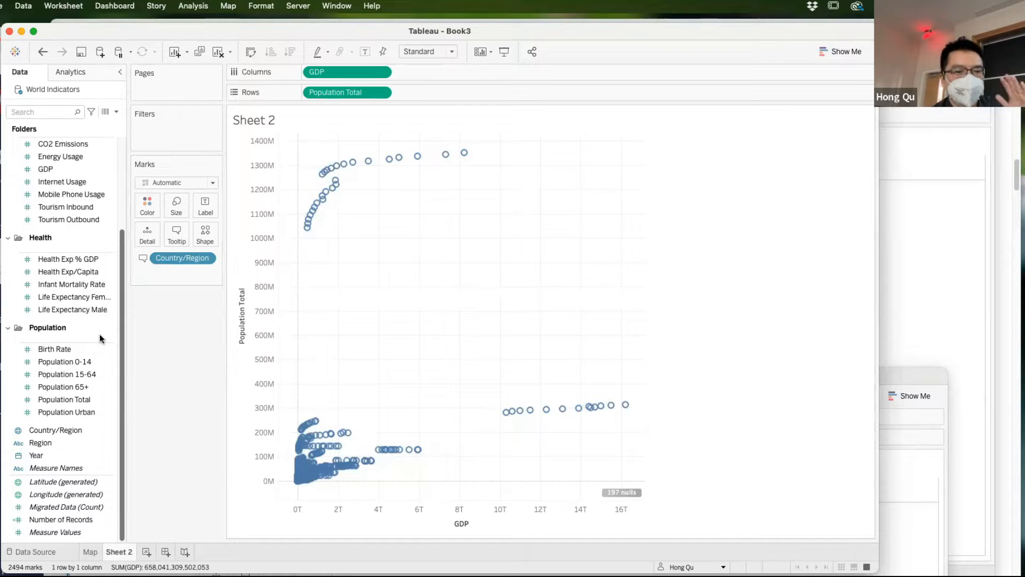
Step: Filter the scatter plot by Year using individual dates, keeping only 12/1/2012
{"action": "left_click", "coordinate": [37, 456]}
{"action": "left_click_drag", "start_coordinate": [37, 457], "coordinate": [159, 127]}
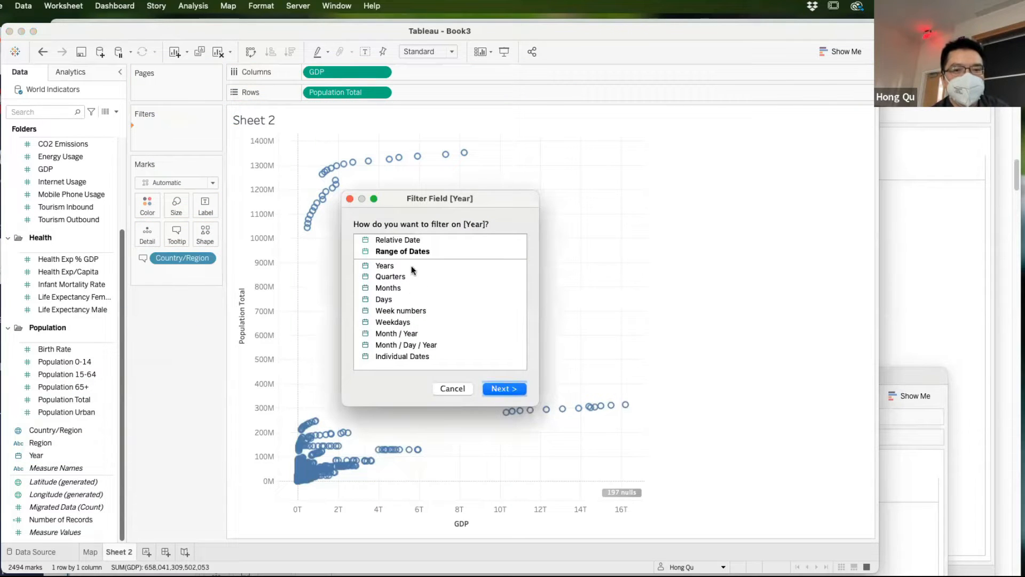
{"action": "left_click", "coordinate": [422, 358]}
{"action": "left_click", "coordinate": [499, 388]}
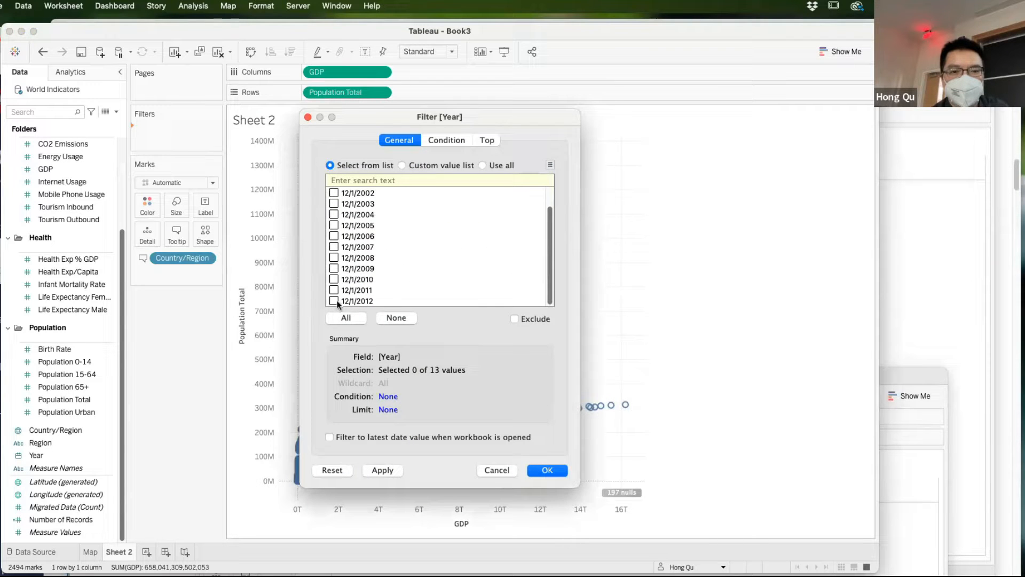
{"action": "left_click", "coordinate": [544, 468]}
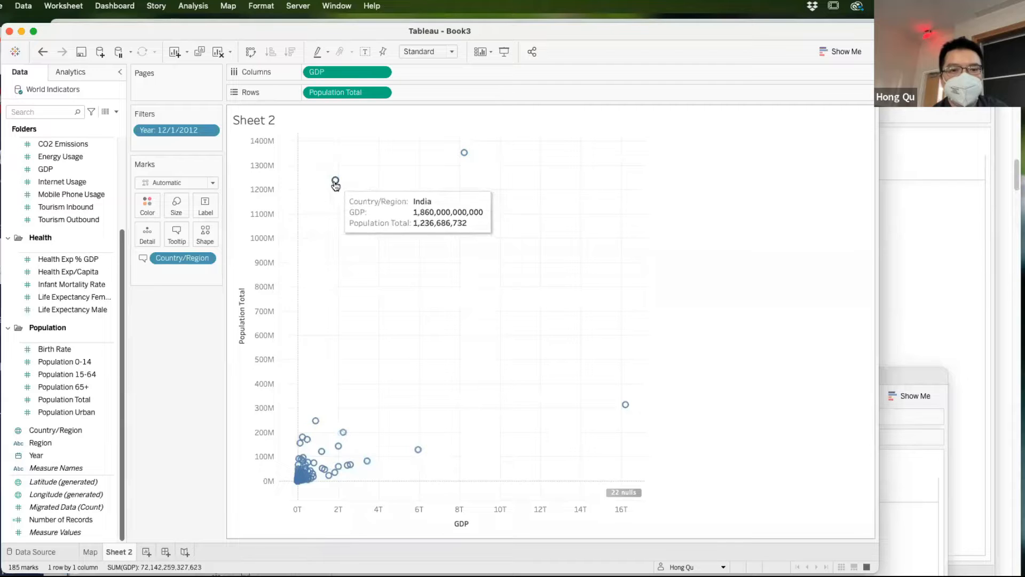
{"action": "mouse_move", "coordinate": [464, 154]}
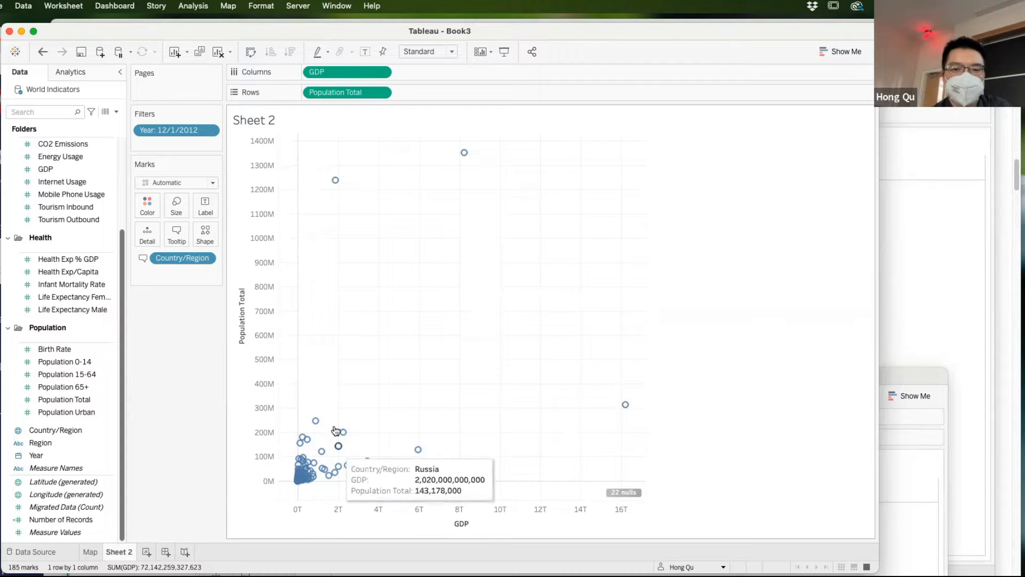
Step: Change the scatter plot marks to filled circles and reduce their size to small dots
{"action": "left_click", "coordinate": [177, 202]}
{"action": "left_click", "coordinate": [177, 232]}
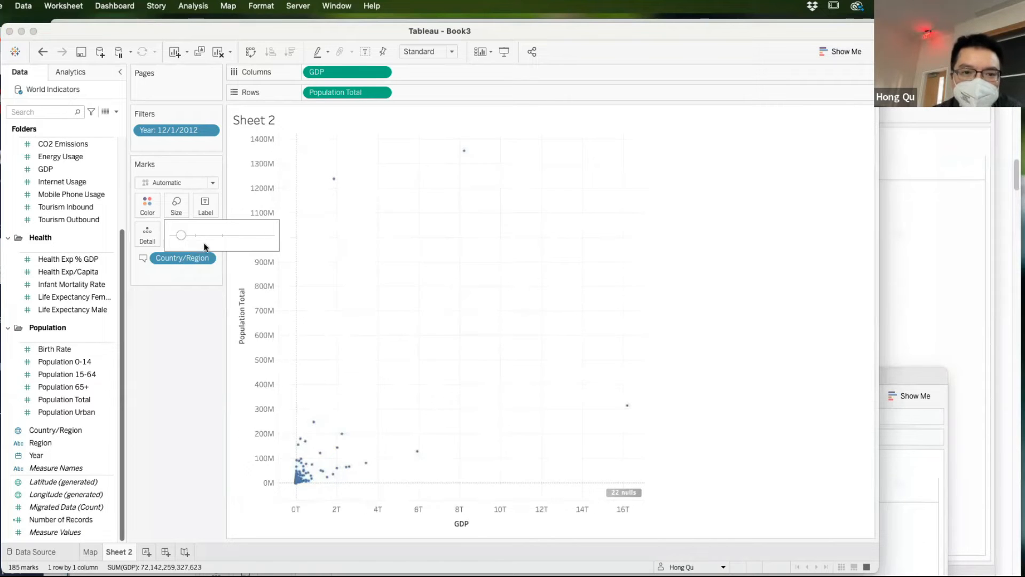
{"action": "left_click", "coordinate": [209, 238]}
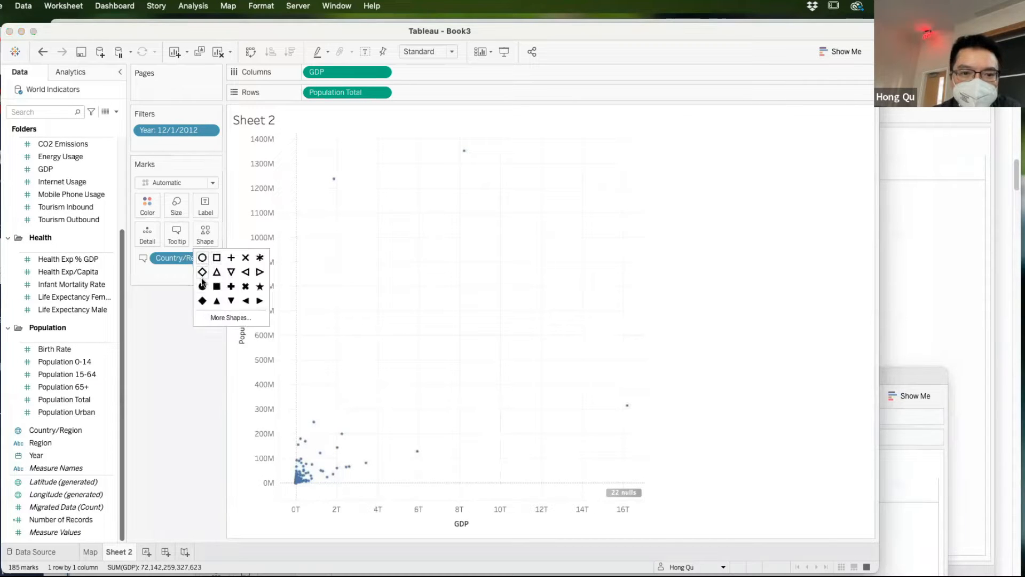
{"action": "left_click", "coordinate": [203, 287]}
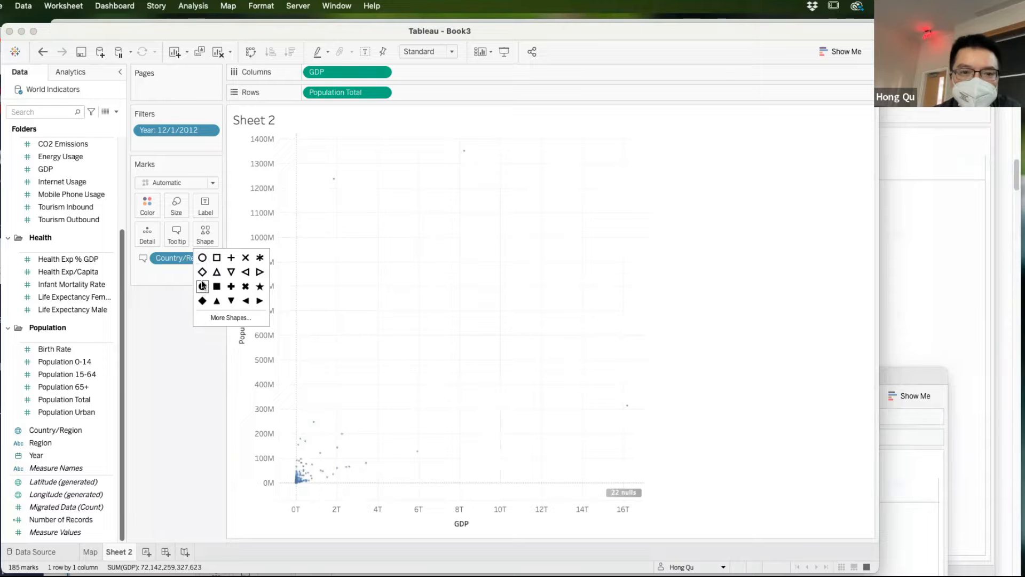
{"action": "left_click", "coordinate": [181, 213]}
{"action": "left_click", "coordinate": [190, 235]}
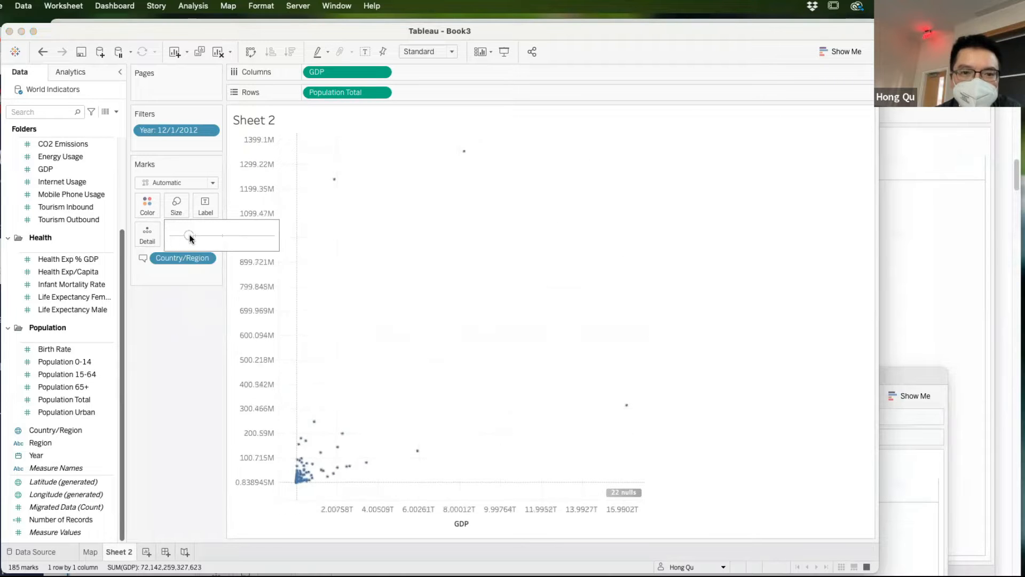
{"action": "left_click", "coordinate": [181, 360]}
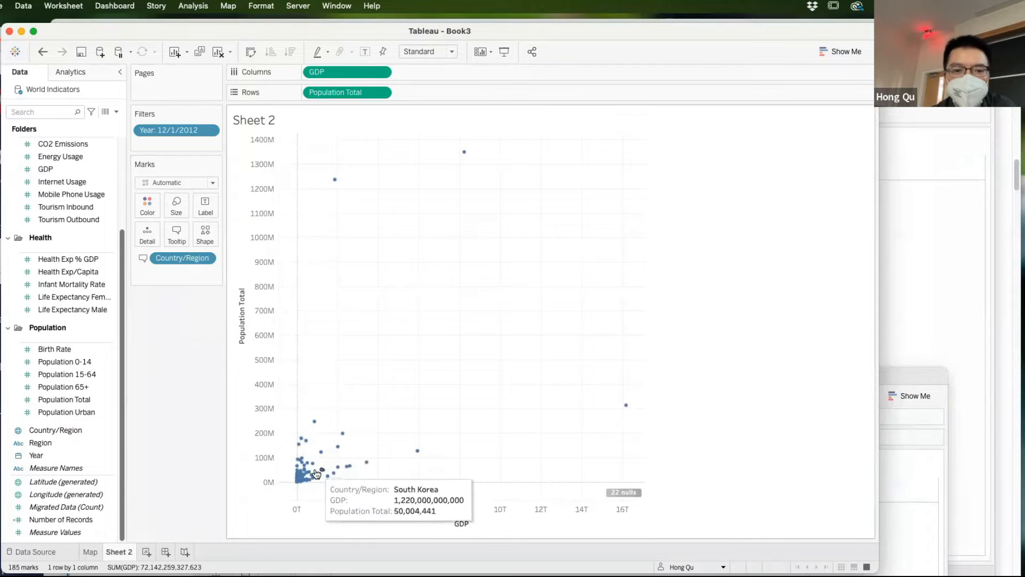
Step: Lower the opacity of the scatter plot marks to 51%
{"action": "left_click", "coordinate": [211, 231]}
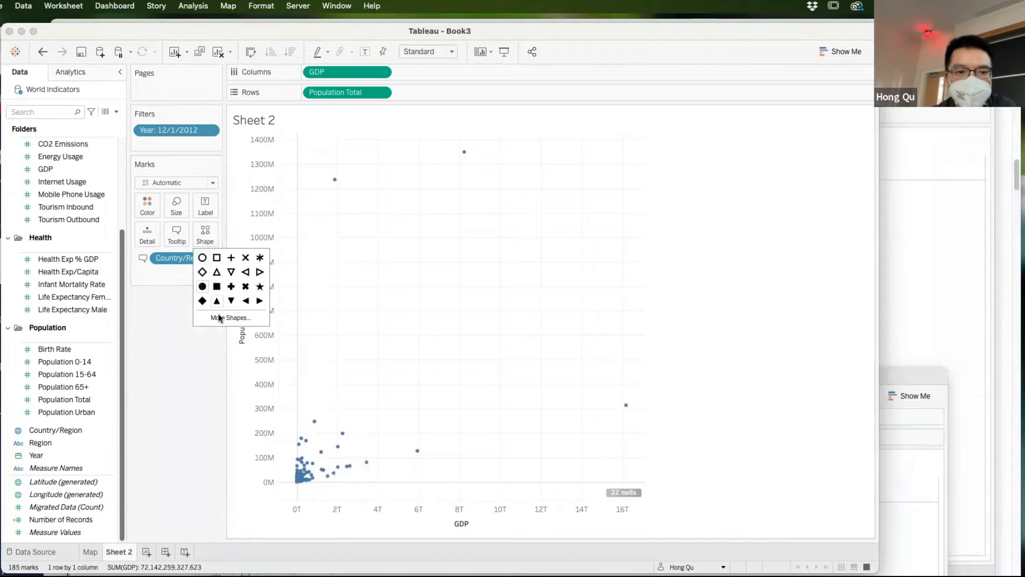
{"action": "left_click", "coordinate": [147, 206]}
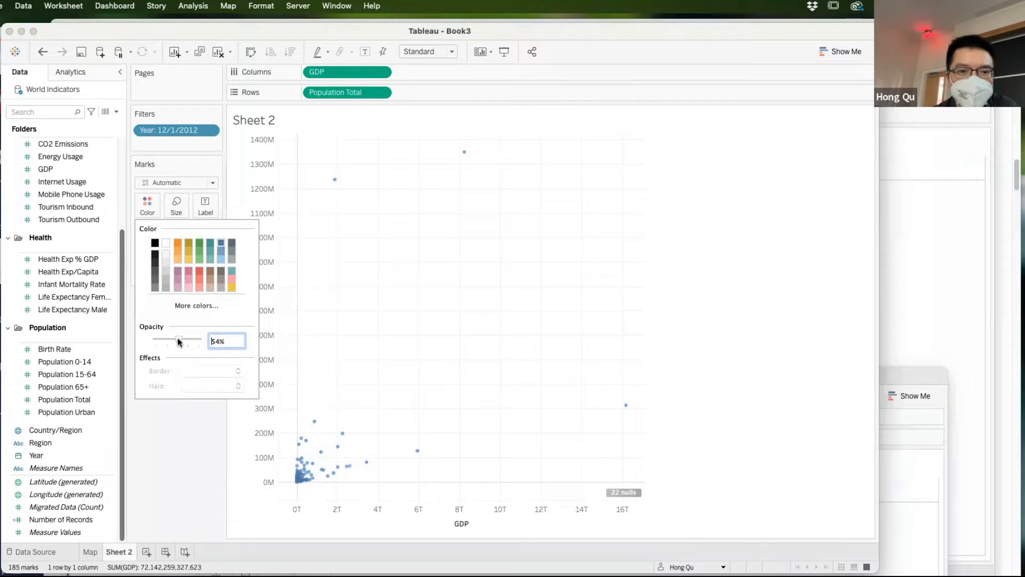
{"action": "left_click_drag", "start_coordinate": [182, 341], "coordinate": [177, 340]}
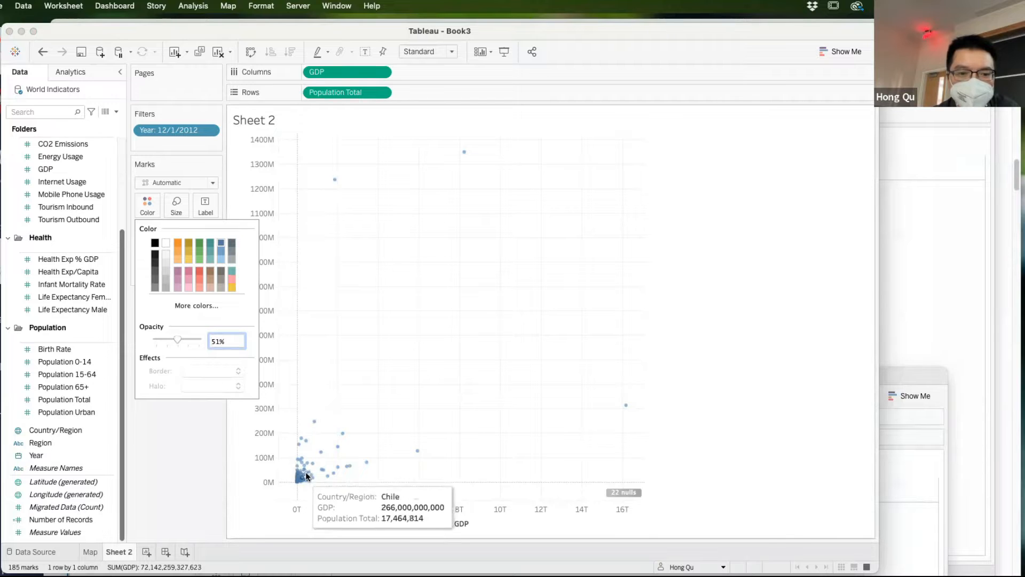
{"action": "left_click", "coordinate": [195, 460]}
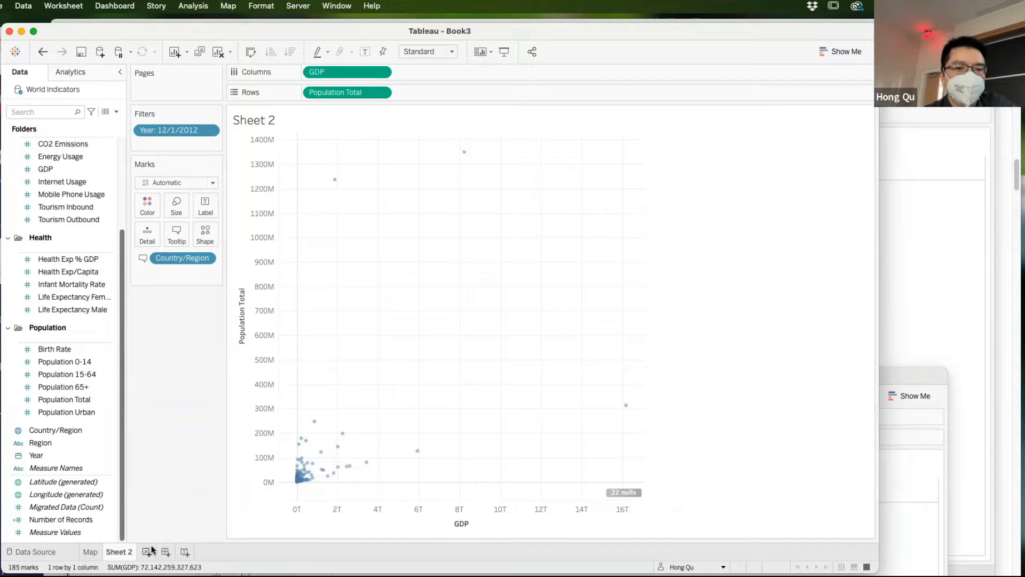
Step: Rename Sheet 2 as Scatter plot
{"action": "double_click", "coordinate": [123, 553]}
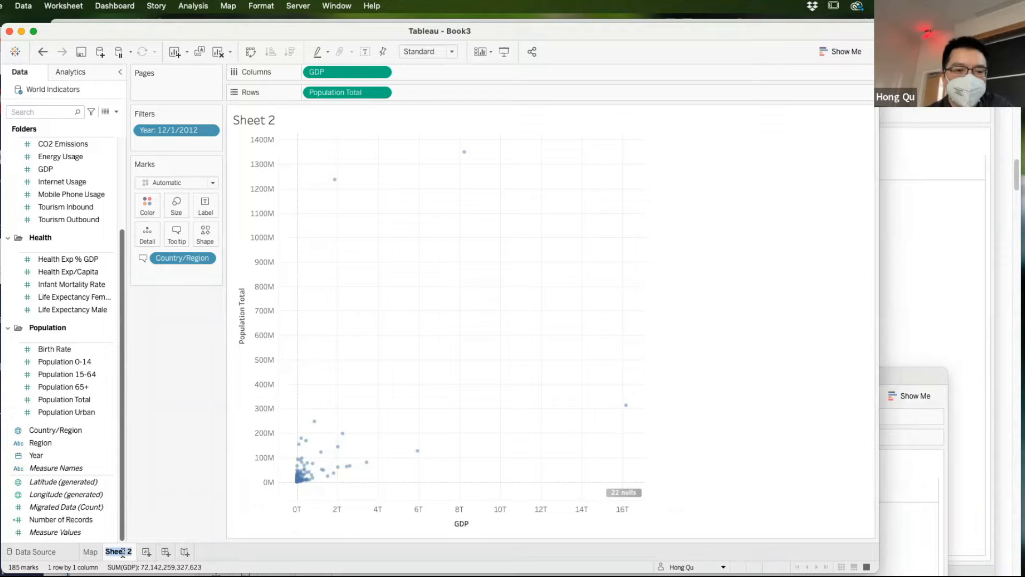
{"action": "type", "text": "S"}
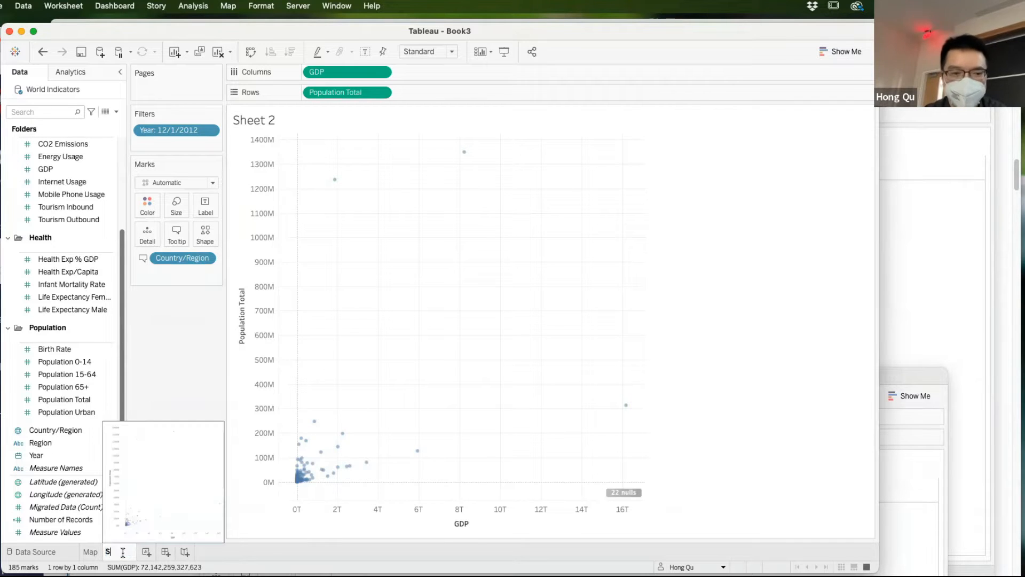
{"action": "type", "text": "catter"}
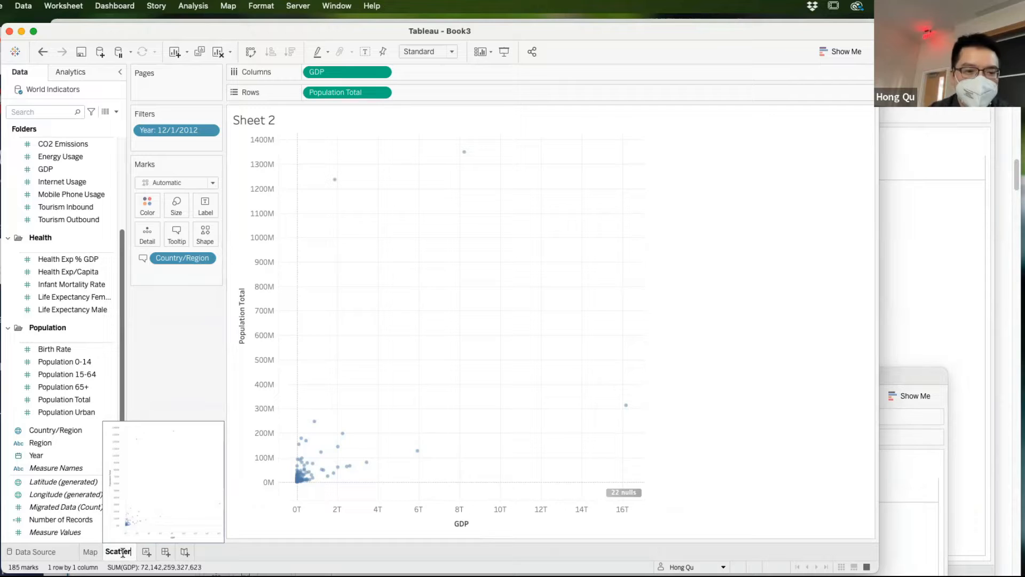
{"action": "type", "text": " plot"}
{"action": "key", "text": "Return"}
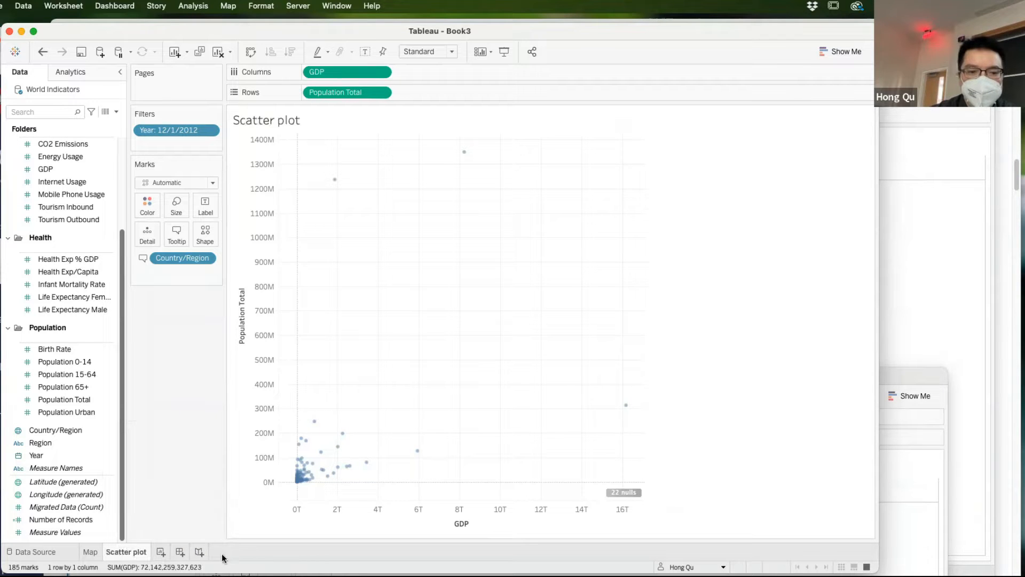
Step: Add a new worksheet and list each Country/Region grouped by Region on Rows
{"action": "left_click", "coordinate": [160, 552]}
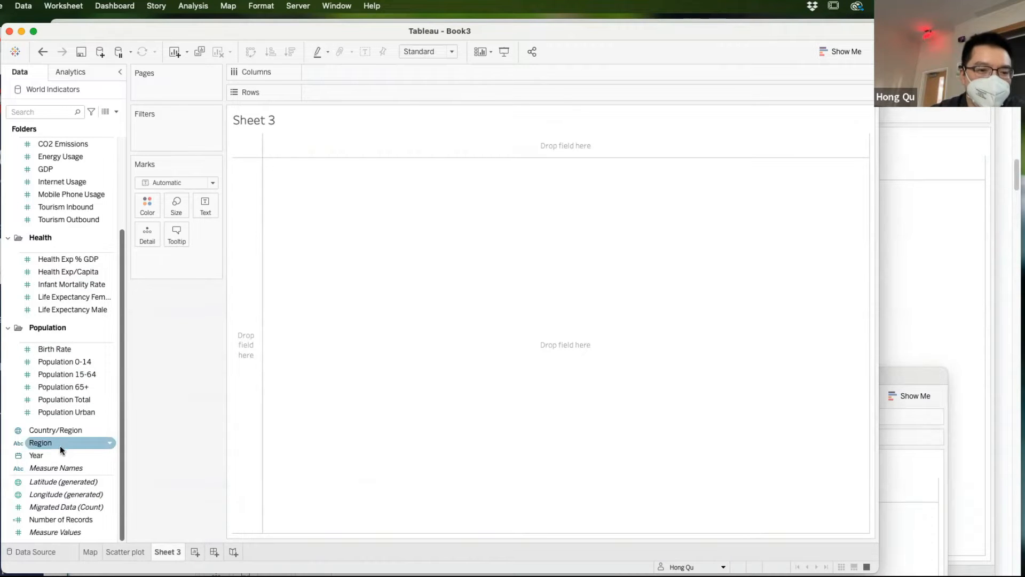
{"action": "left_click_drag", "start_coordinate": [61, 431], "coordinate": [239, 375]}
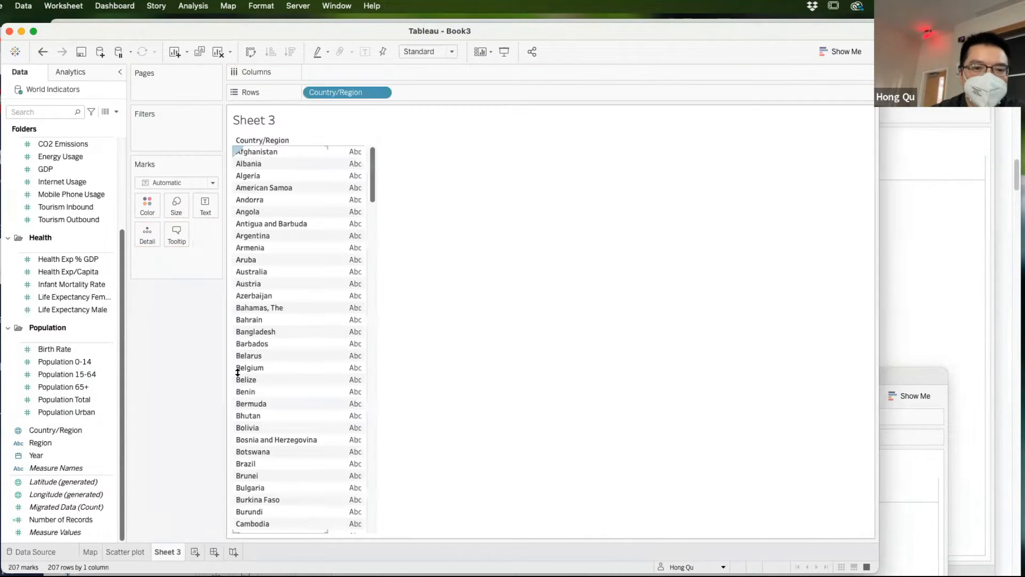
{"action": "left_click_drag", "start_coordinate": [83, 443], "coordinate": [309, 90]}
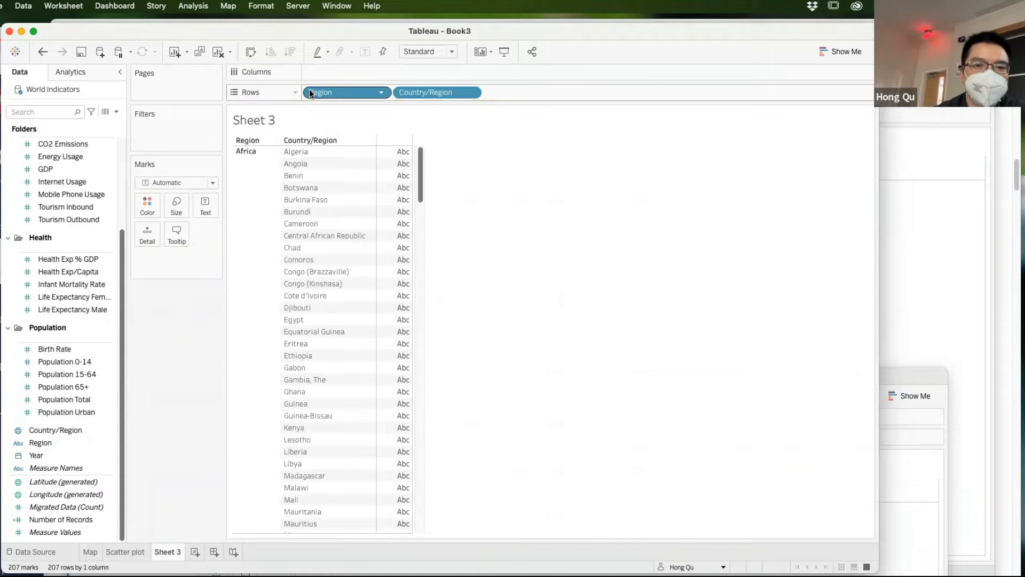
{"action": "scroll", "coordinate": [350, 260], "scroll_direction": "down", "scroll_amount": 15}
{"action": "scroll", "coordinate": [350, 259], "scroll_direction": "down", "scroll_amount": 15}
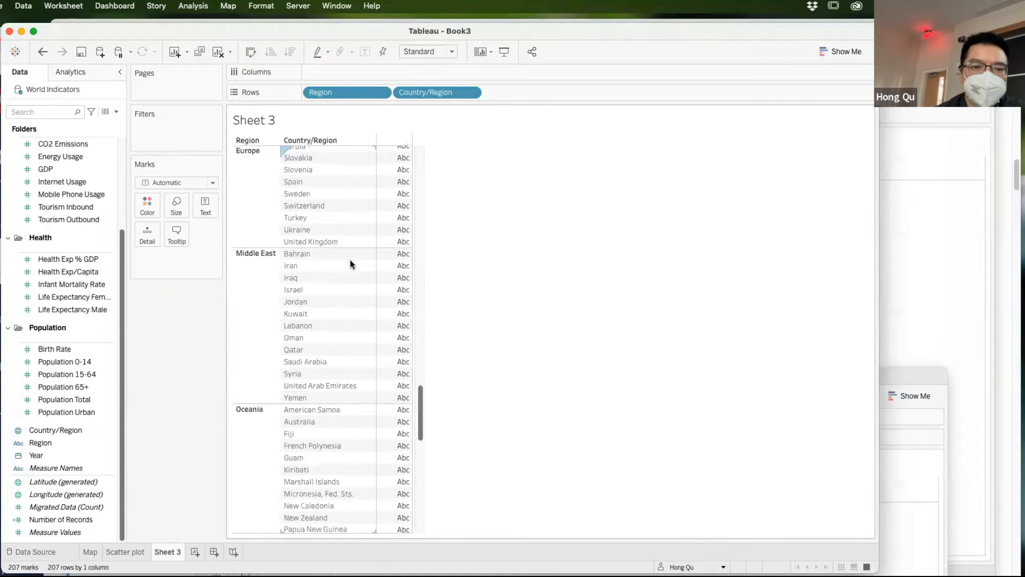
{"action": "scroll", "coordinate": [351, 261], "scroll_direction": "up", "scroll_amount": 20}
{"action": "scroll", "coordinate": [349, 264], "scroll_direction": "up", "scroll_amount": 10}
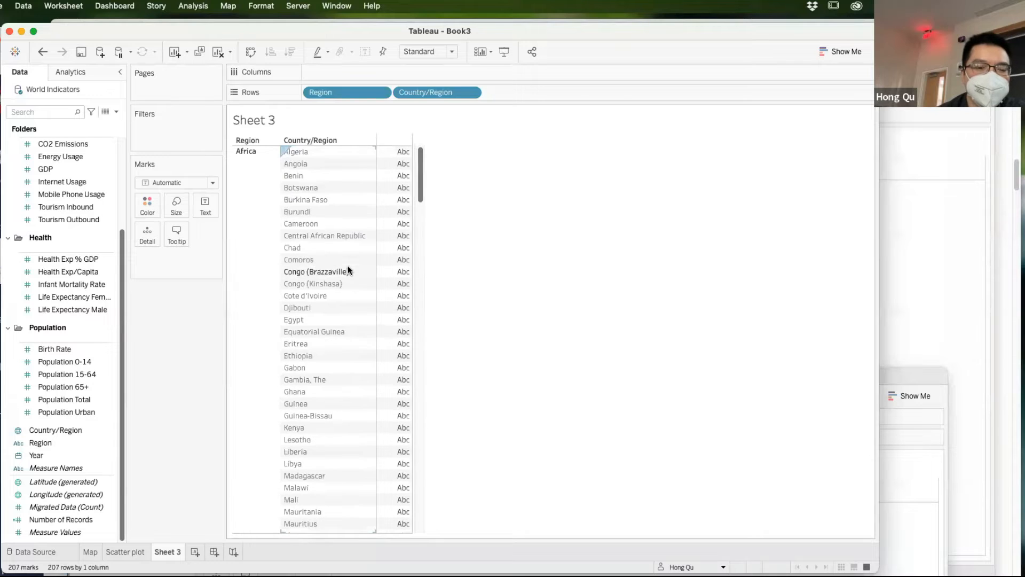
Step: Add Population Total as the text value for each country in the table
{"action": "left_click", "coordinate": [107, 374]}
{"action": "scroll", "coordinate": [104, 369], "scroll_direction": "up", "scroll_amount": 3}
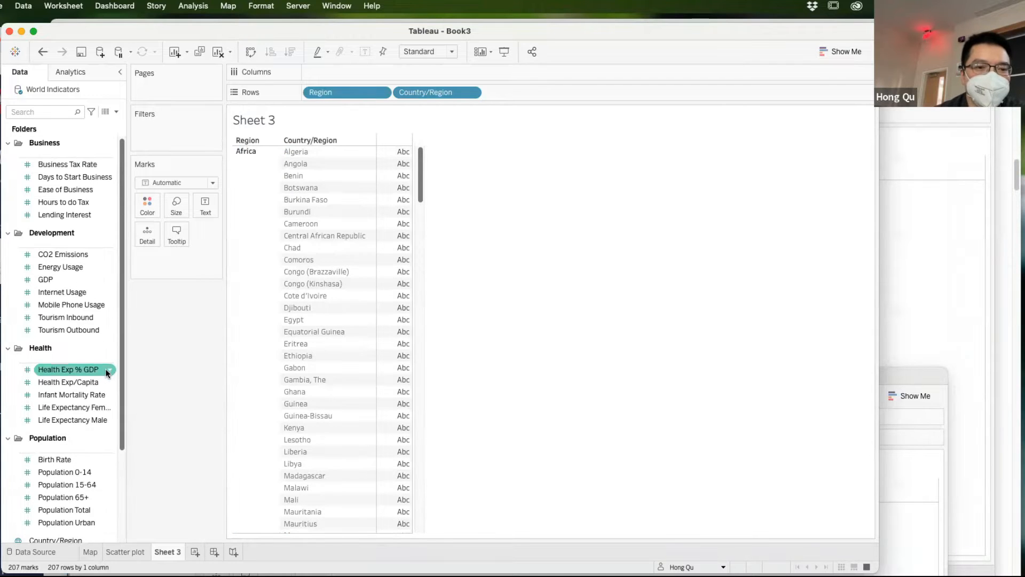
{"action": "left_click", "coordinate": [99, 330]}
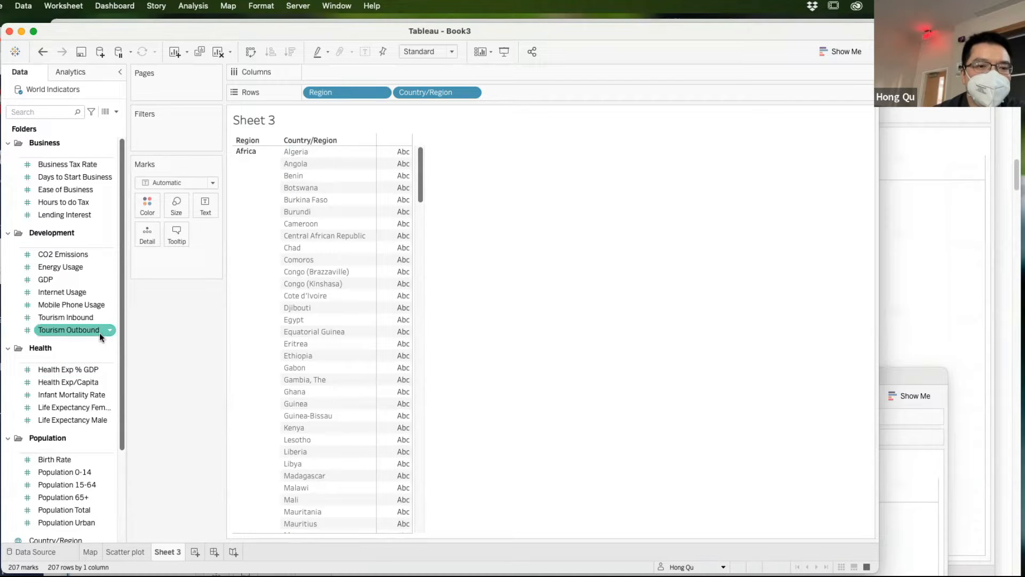
{"action": "left_click", "coordinate": [99, 319]}
{"action": "left_click", "coordinate": [97, 329]}
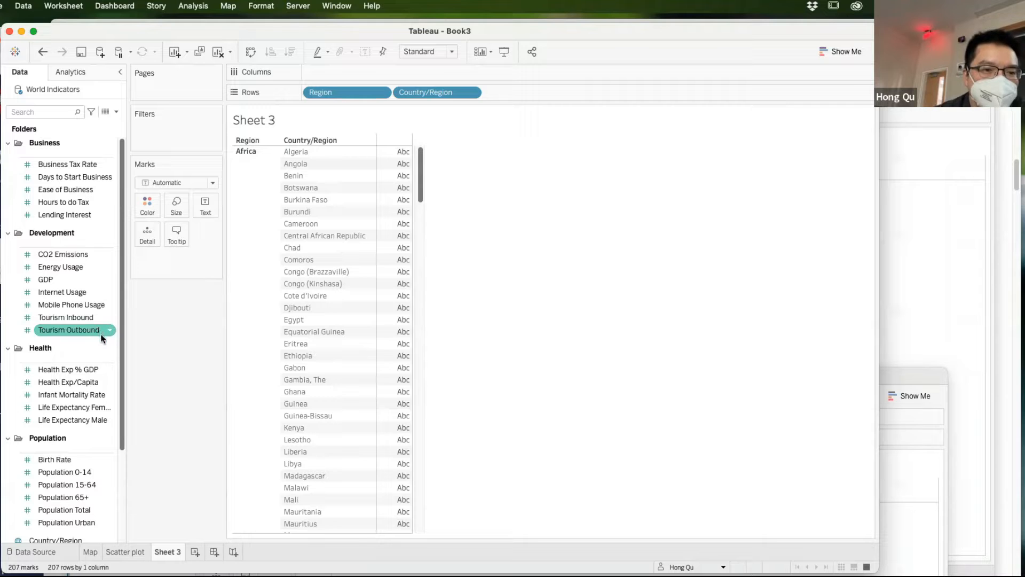
{"action": "scroll", "coordinate": [91, 356], "scroll_direction": "down", "scroll_amount": 3}
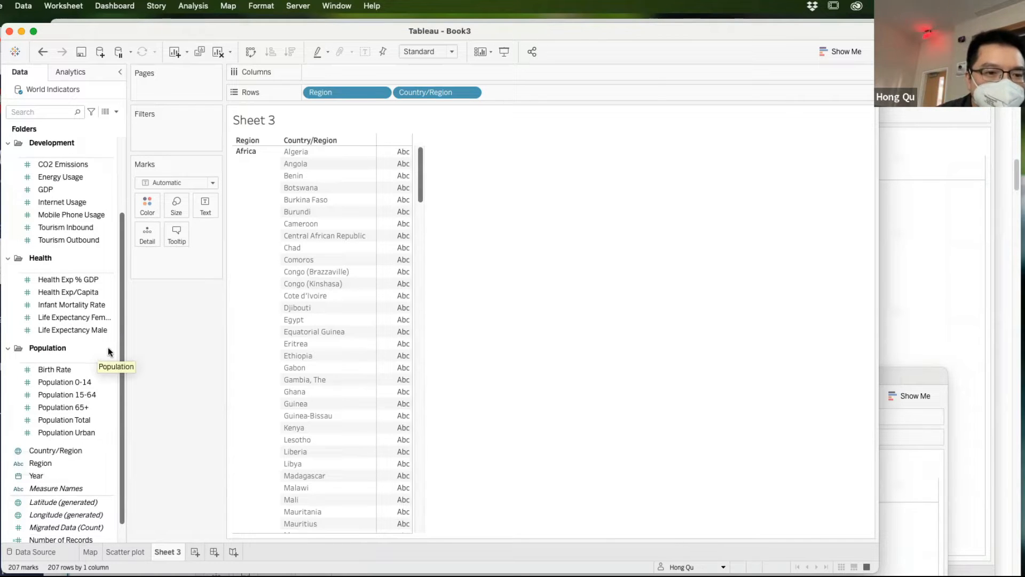
{"action": "scroll", "coordinate": [114, 343], "scroll_direction": "down", "scroll_amount": 1}
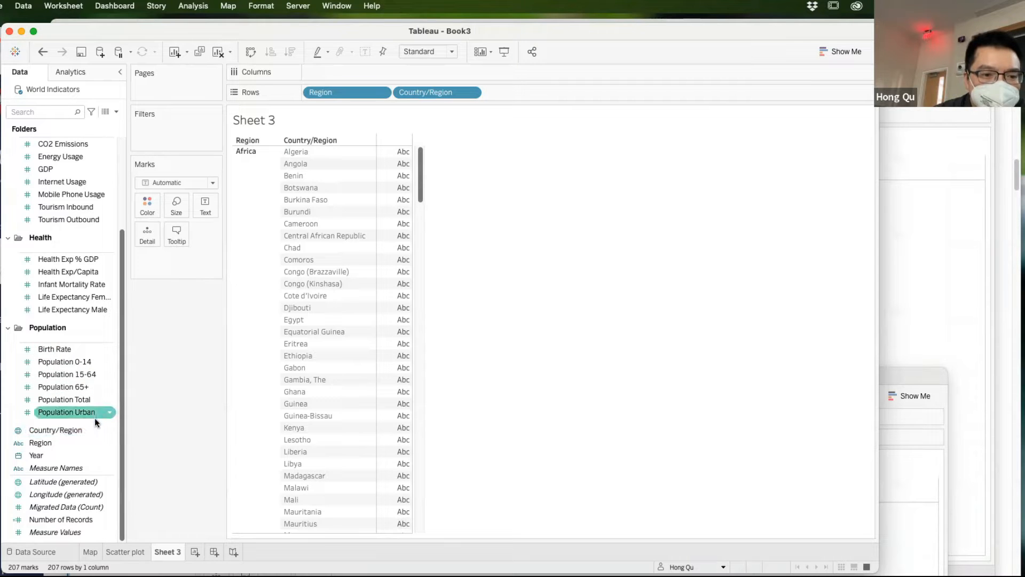
{"action": "left_click_drag", "start_coordinate": [88, 405], "coordinate": [401, 166]}
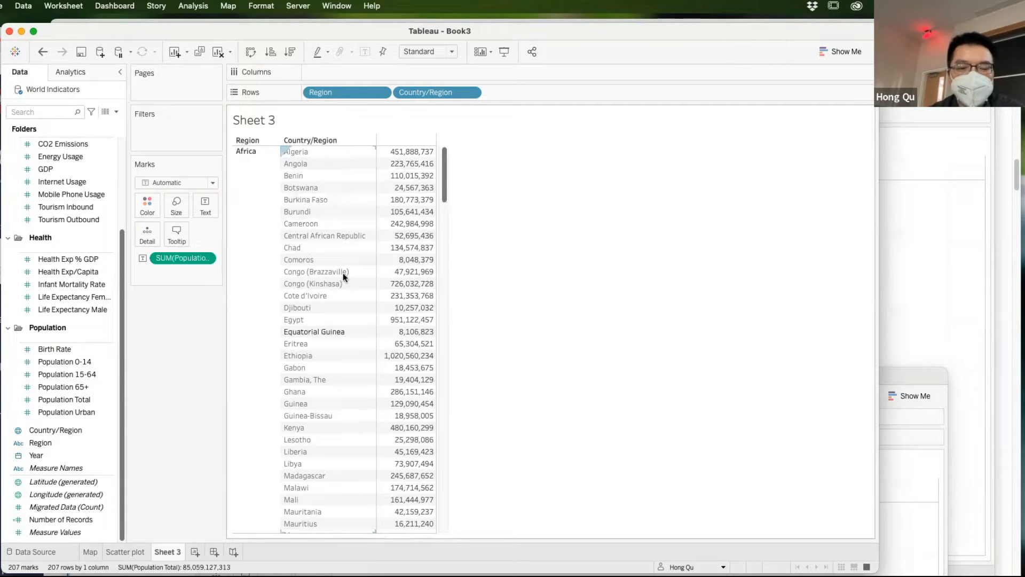
Step: Rename Sheet 3 as Table
{"action": "double_click", "coordinate": [172, 546]}
{"action": "type", "text": "Table"}
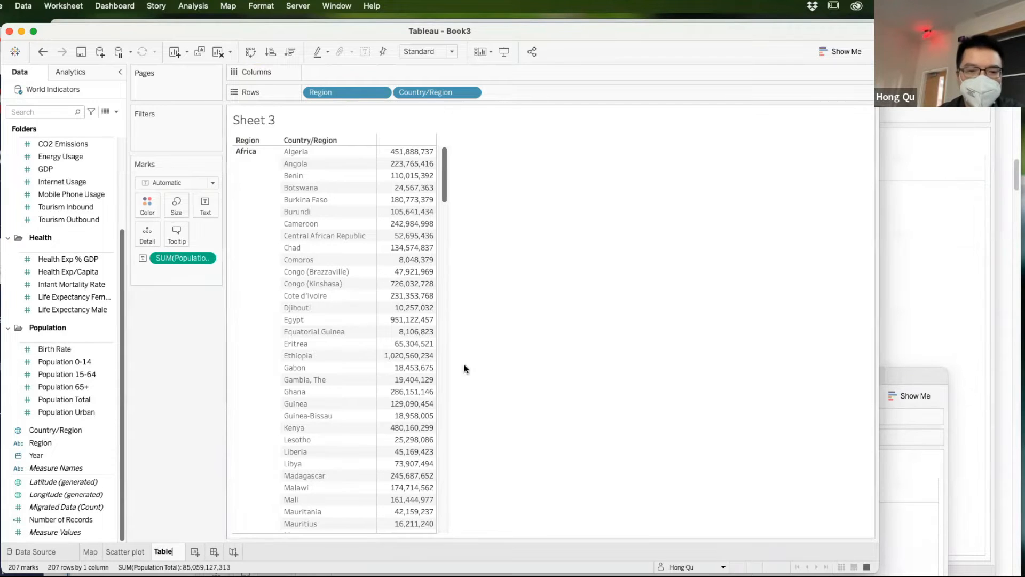
{"action": "key", "text": "Return"}
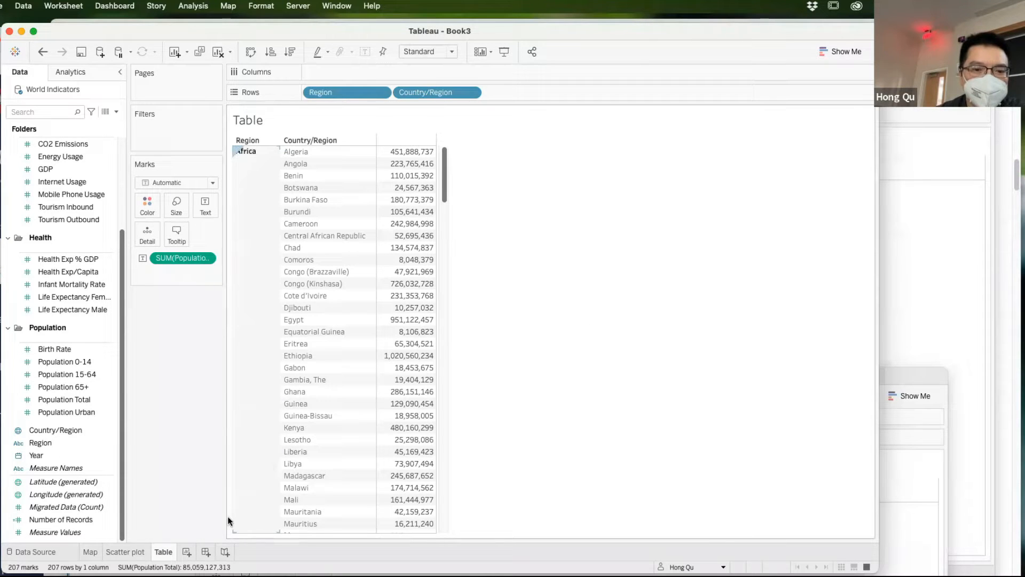
Step: Add a new dashboard to the workbook
{"action": "left_click", "coordinate": [206, 551]}
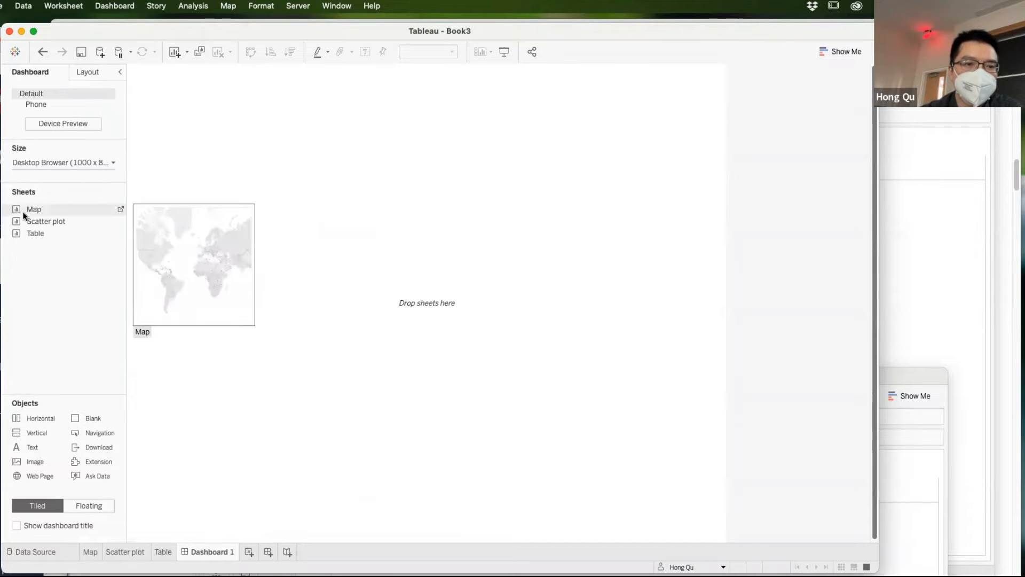
Step: Place the Map sheet on the dashboard and add an empty vertical container below it
{"action": "left_click_drag", "start_coordinate": [27, 208], "coordinate": [334, 159]}
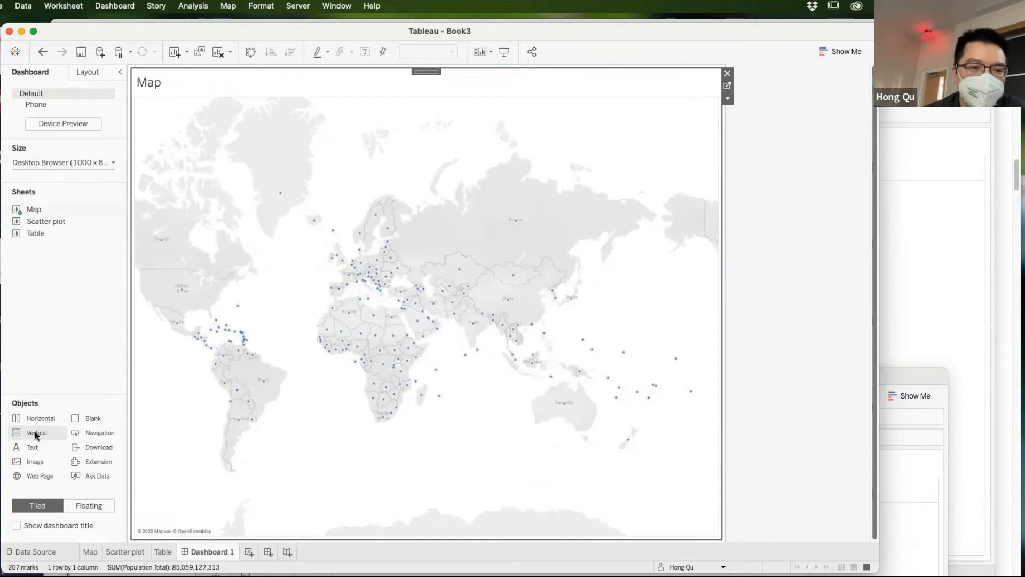
{"action": "left_click_drag", "start_coordinate": [32, 433], "coordinate": [317, 452]}
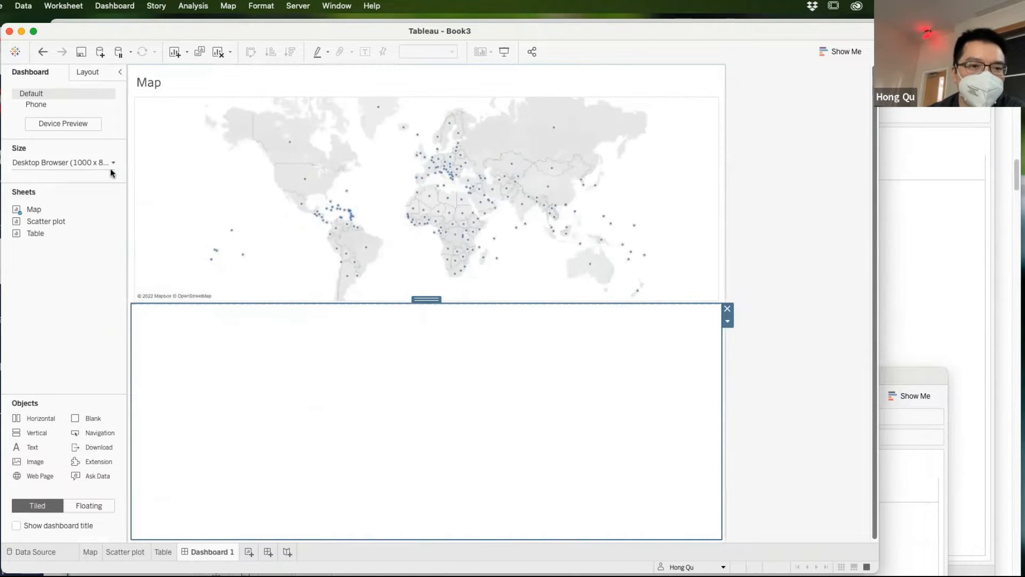
Step: Add the Table sheet to the container below the map and place the Scatter plot sheet to its right
{"action": "left_click_drag", "start_coordinate": [36, 234], "coordinate": [193, 356]}
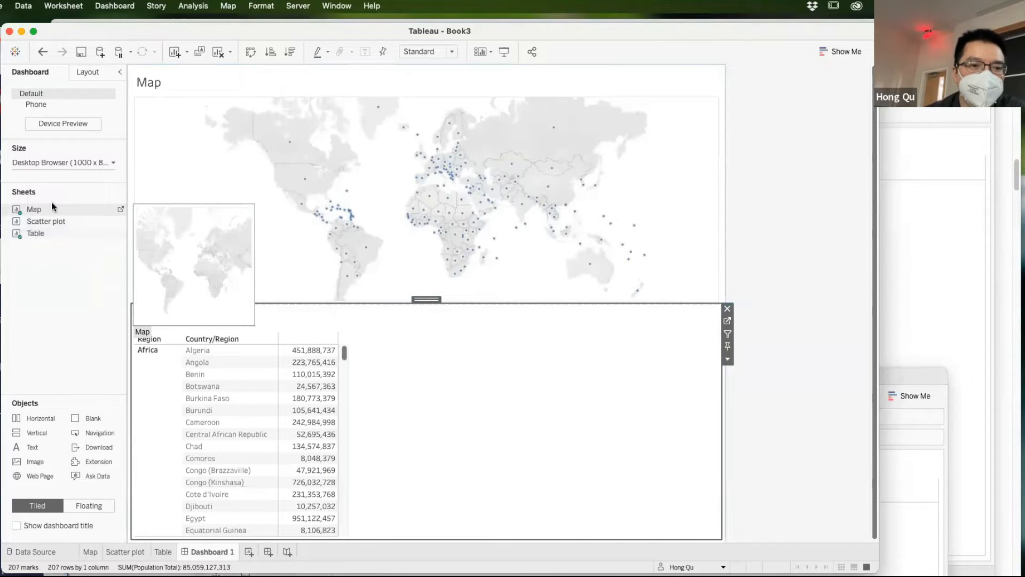
{"action": "left_click_drag", "start_coordinate": [49, 219], "coordinate": [500, 403]}
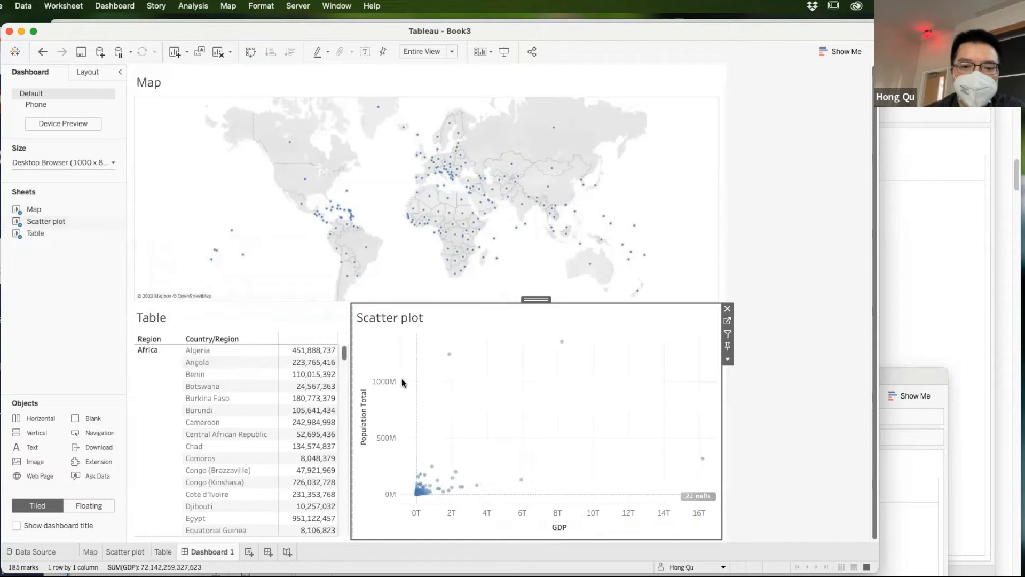
{"action": "left_click", "coordinate": [775, 187]}
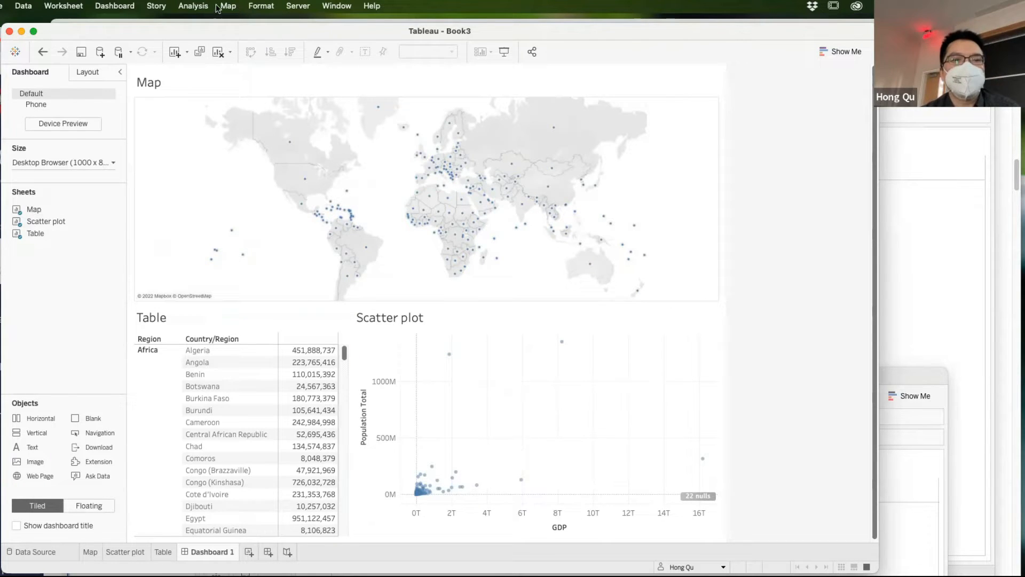
Step: Try to export the dashboard as a PNG image named Dashboard 1
{"action": "left_click", "coordinate": [131, 6]}
{"action": "mouse_move", "coordinate": [134, 46]}
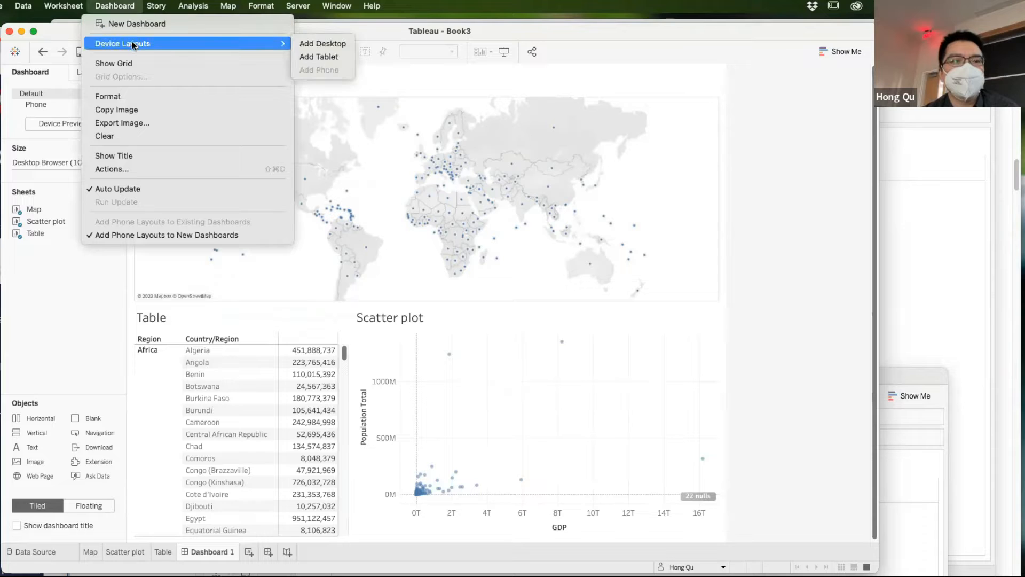
{"action": "left_click", "coordinate": [144, 124]}
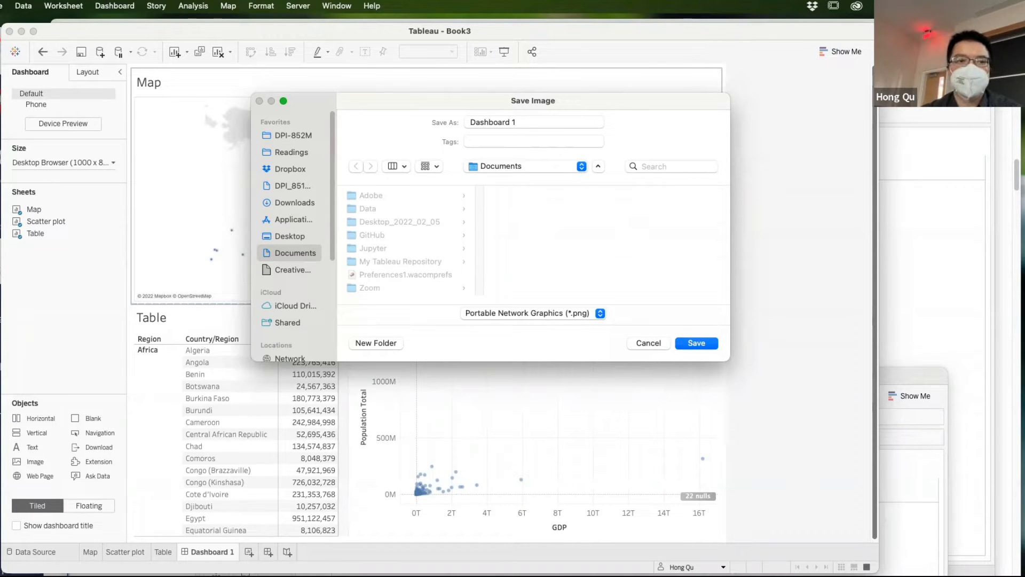
{"action": "key", "text": "alt+Tab"}
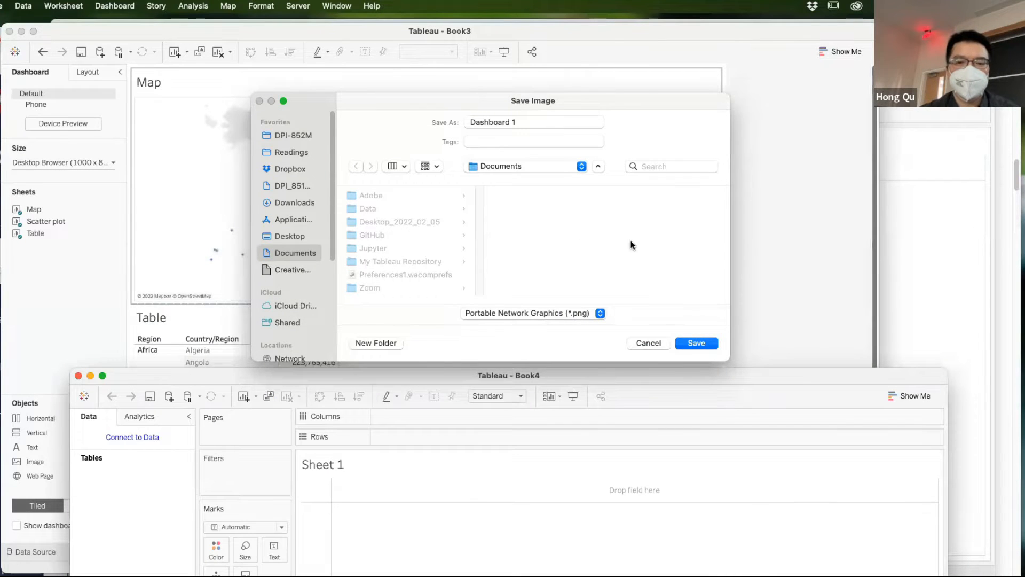
{"action": "left_click", "coordinate": [649, 257]}
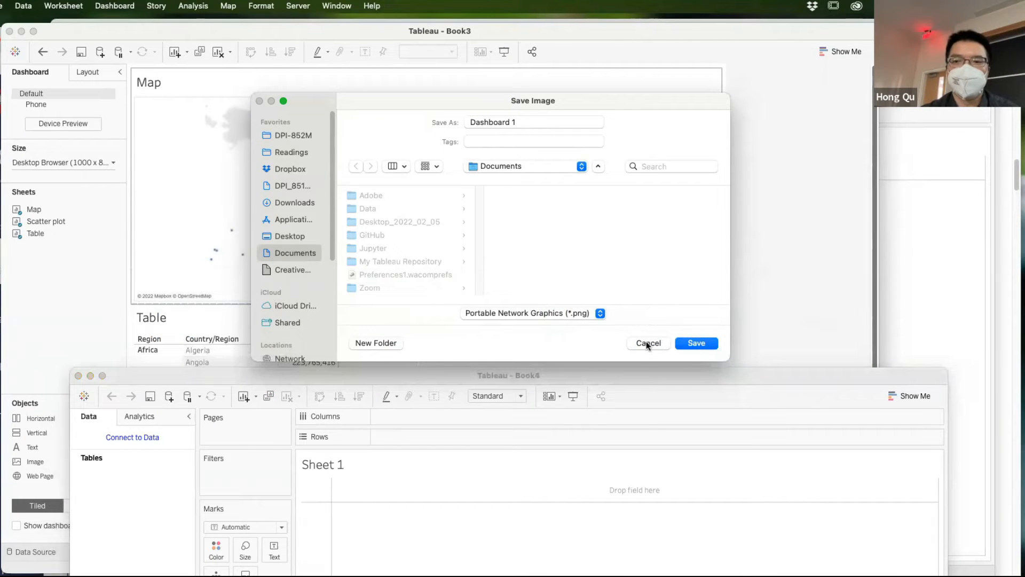
{"action": "left_click_drag", "start_coordinate": [485, 102], "coordinate": [339, 24]}
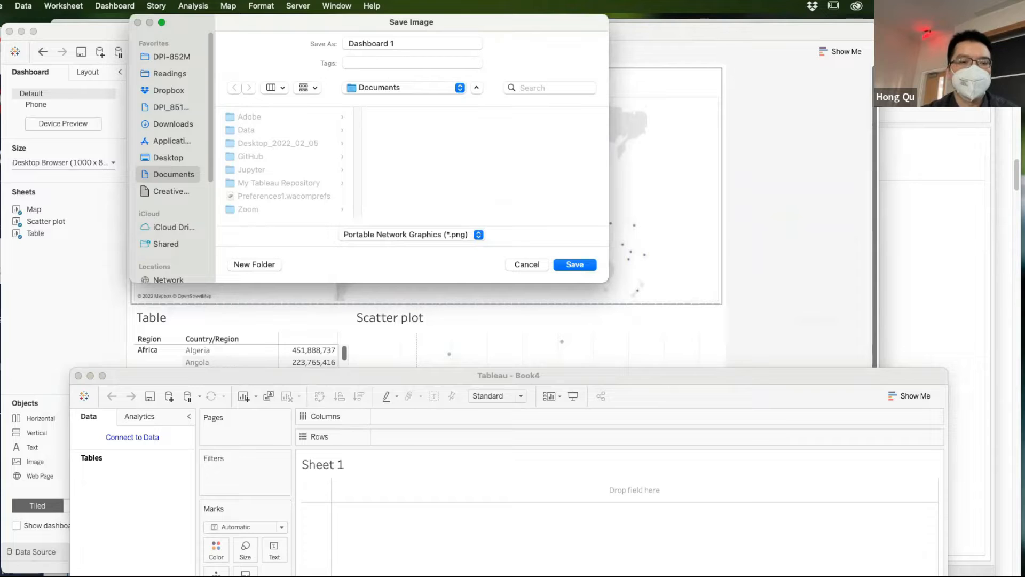
Step: Force quit the Tableau instance that is not responding
{"action": "key", "text": "super+Tab"}
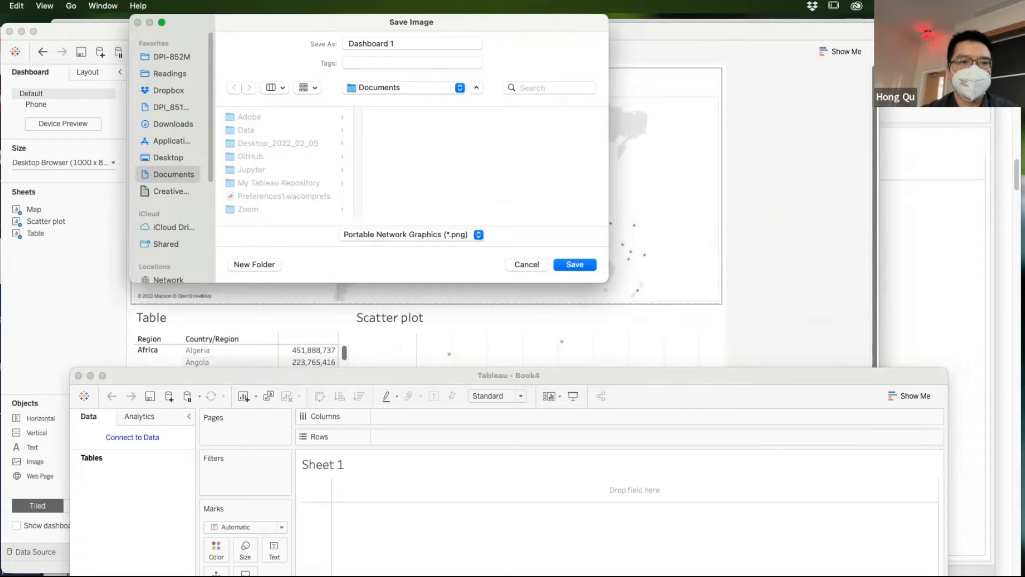
{"action": "left_click", "coordinate": [1, 6]}
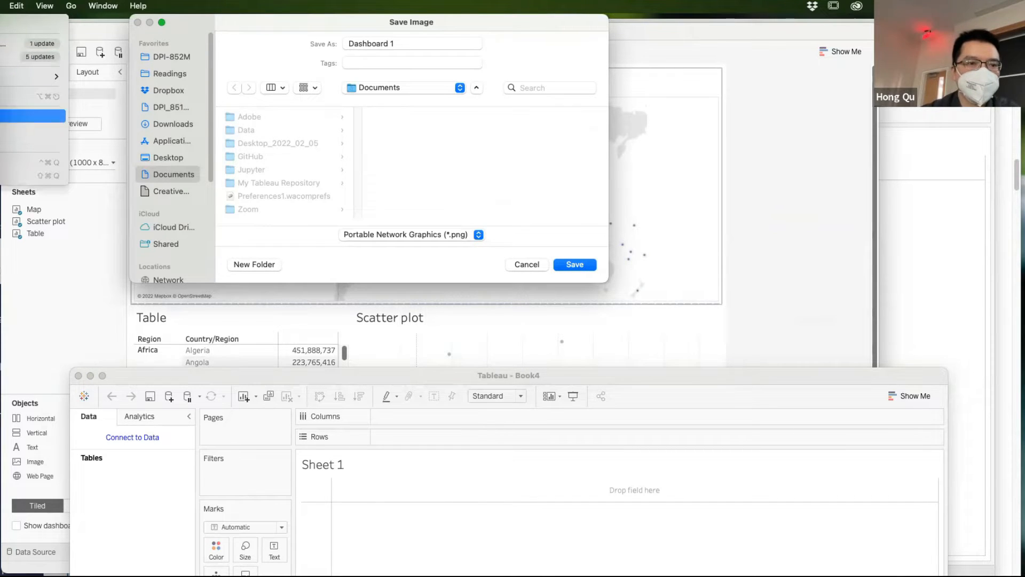
{"action": "left_click", "coordinate": [22, 96]}
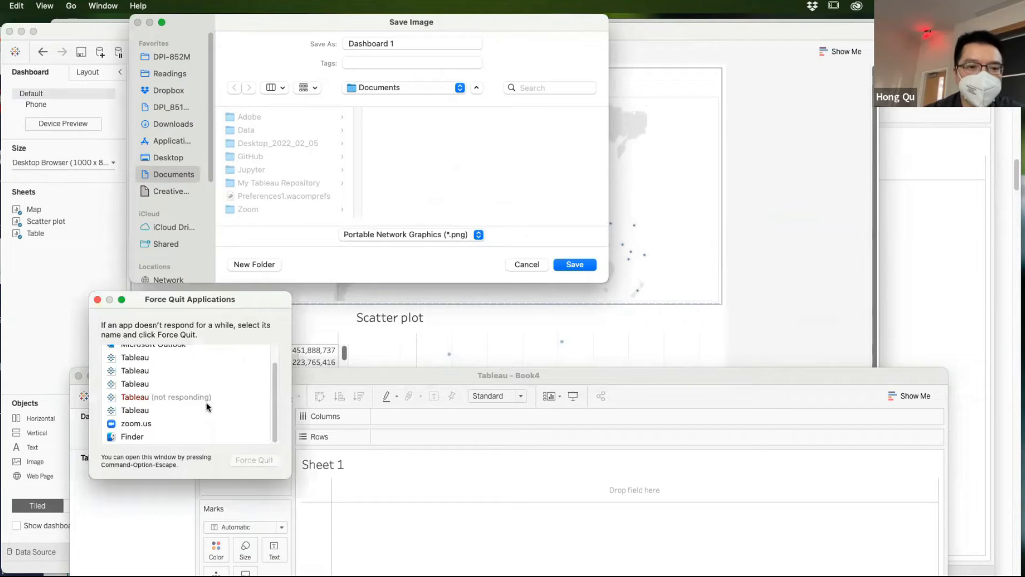
{"action": "scroll", "coordinate": [207, 402], "scroll_direction": "up", "scroll_amount": 2}
{"action": "left_click", "coordinate": [177, 420]}
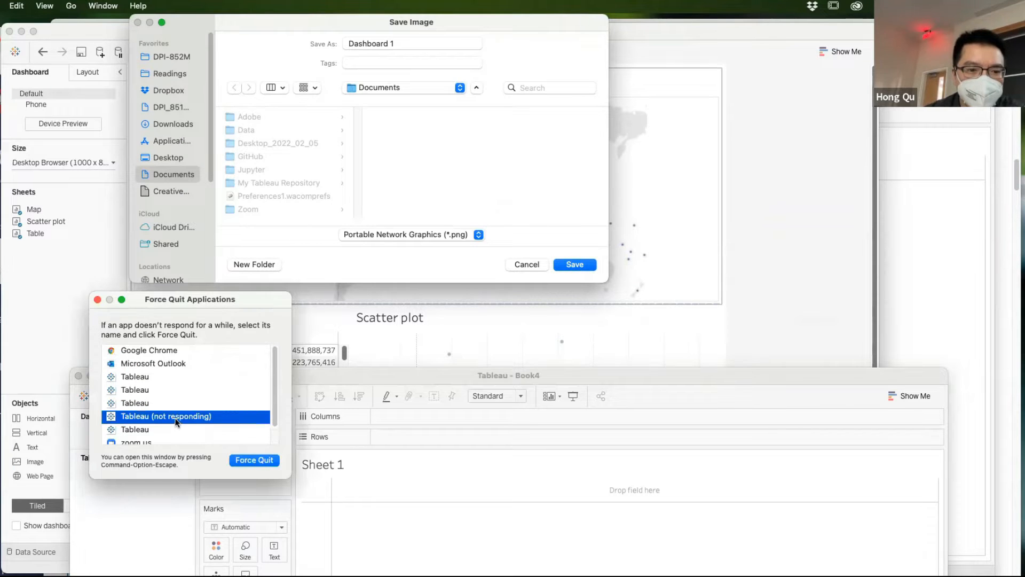
{"action": "left_click", "coordinate": [248, 458]}
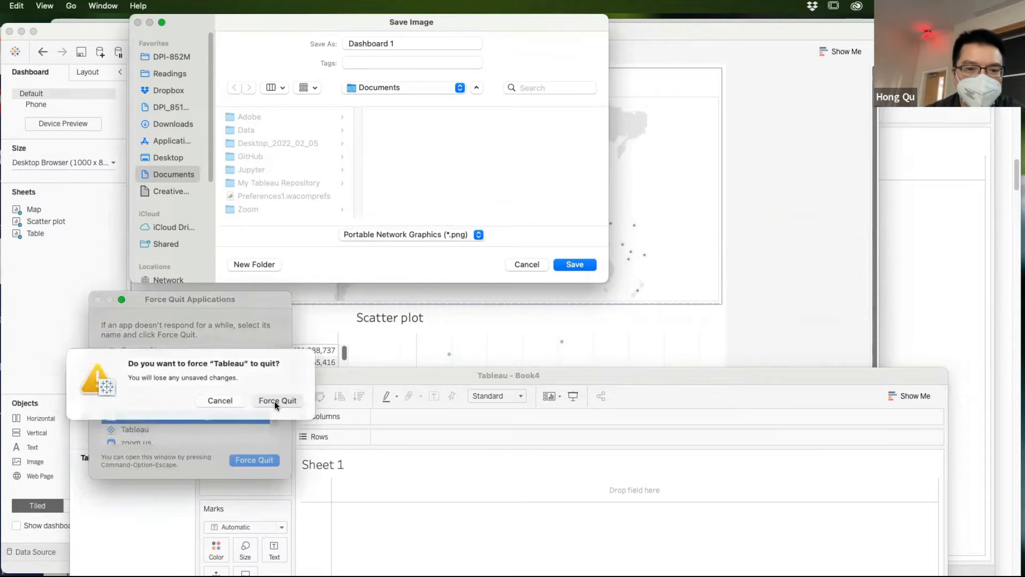
{"action": "left_click", "coordinate": [275, 401]}
Step: Open a new workbook, allow access to the Documents folder, and restore the recovered copy of Book3
{"action": "left_click", "coordinate": [435, 327]}
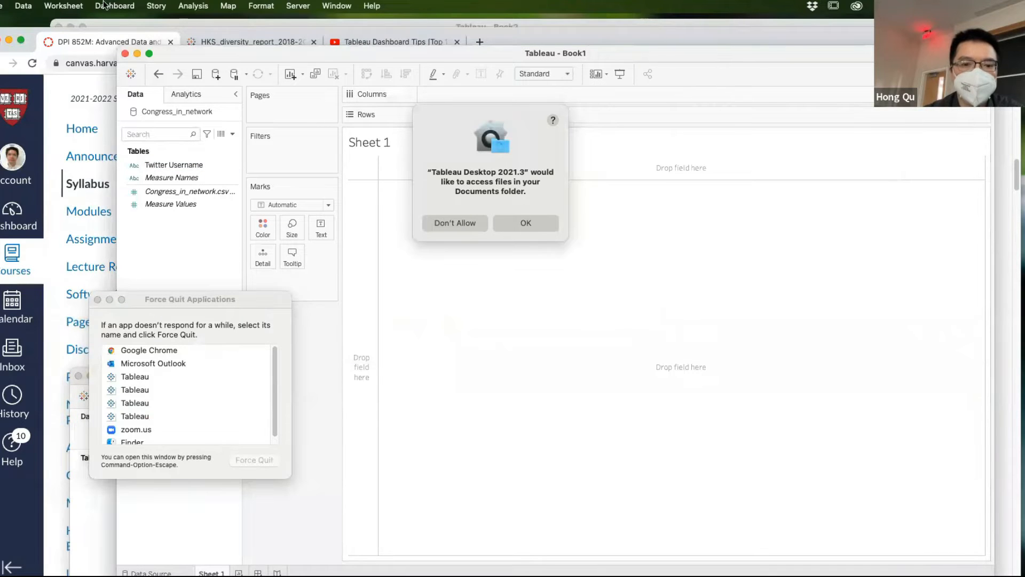
{"action": "left_click", "coordinate": [4, 6]}
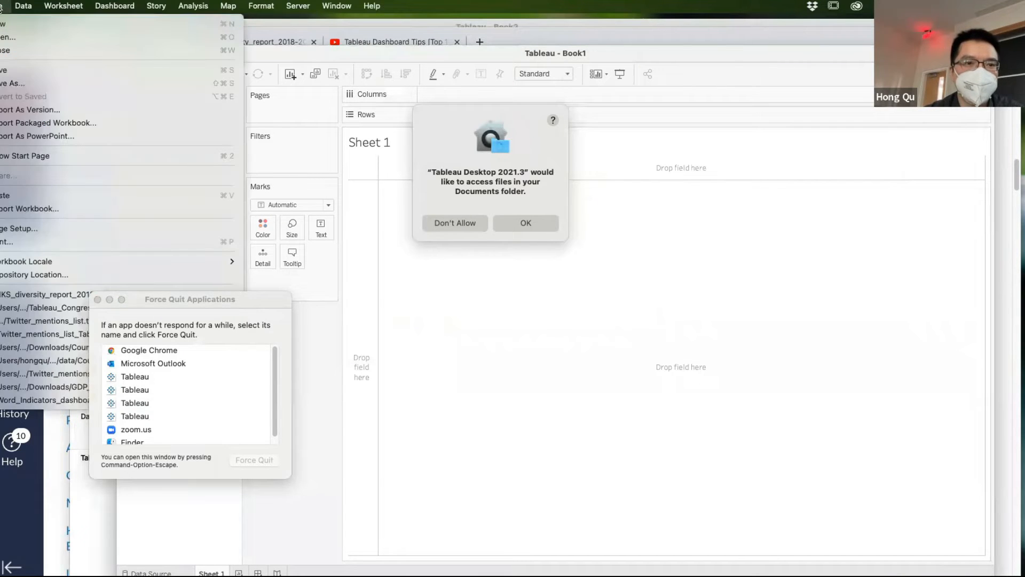
{"action": "left_click", "coordinate": [4, 26]}
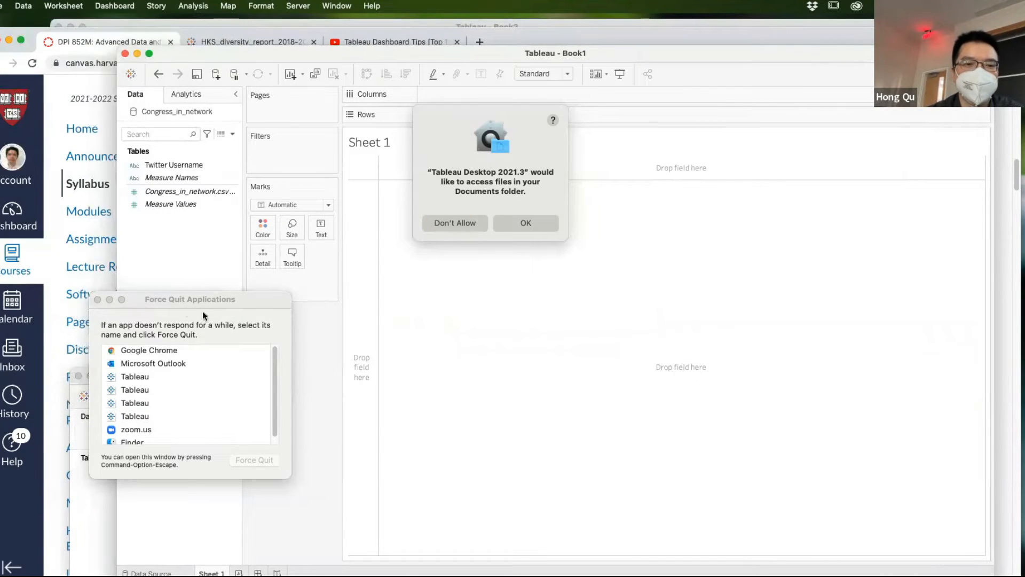
{"action": "left_click_drag", "start_coordinate": [143, 303], "coordinate": [675, 285]}
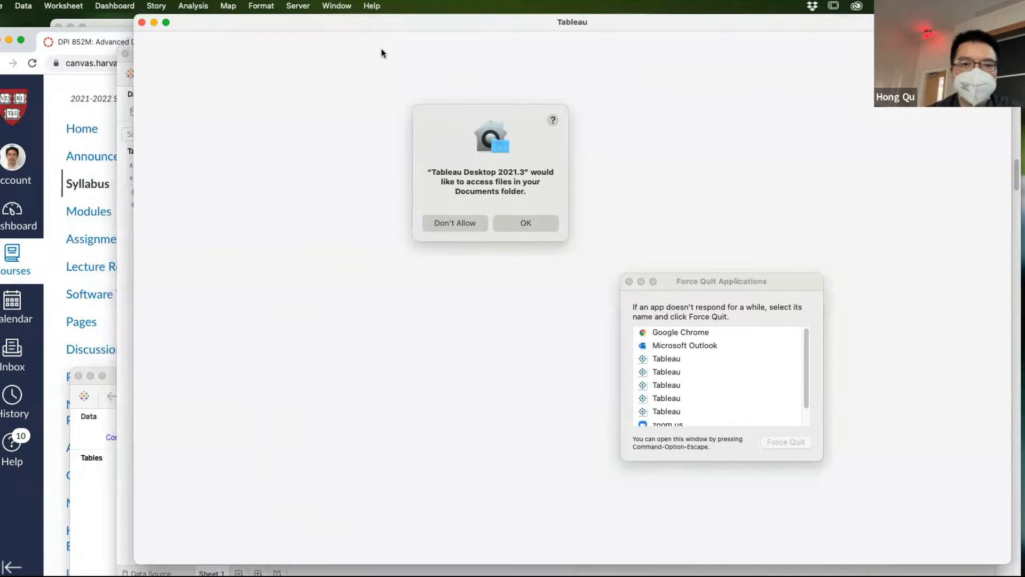
{"action": "left_click", "coordinate": [505, 228]}
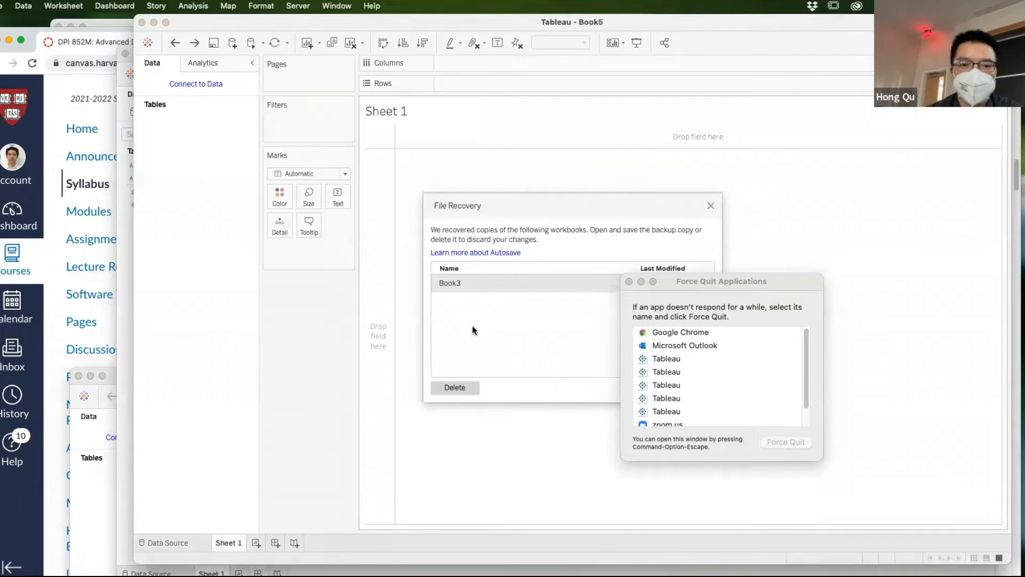
{"action": "left_click_drag", "start_coordinate": [707, 288], "coordinate": [873, 284]}
{"action": "left_click", "coordinate": [692, 387]}
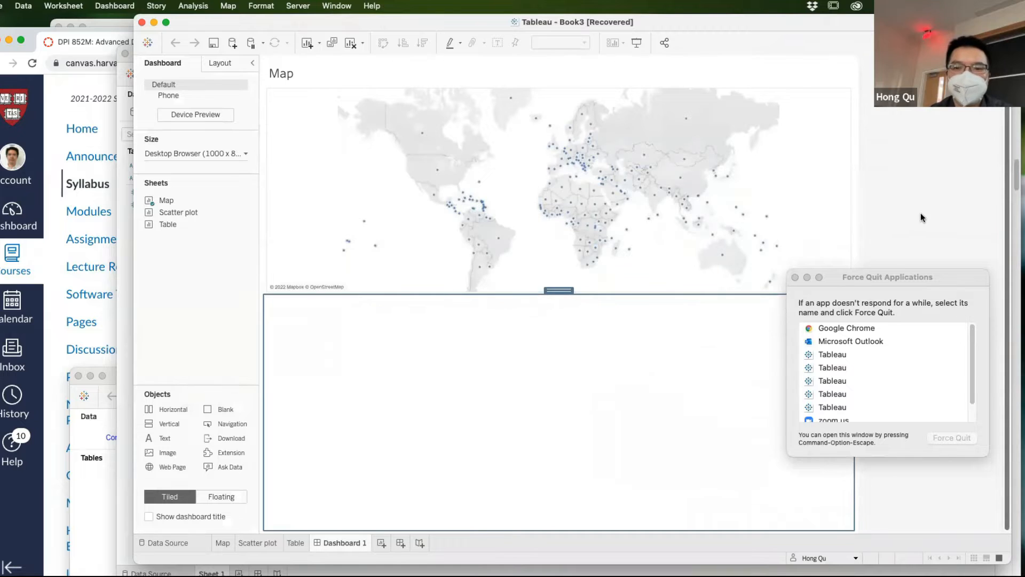
Step: Place the Table and Scatter plot sheets side by side below the map in the recovered dashboard
{"action": "mouse_move", "coordinate": [178, 221]}
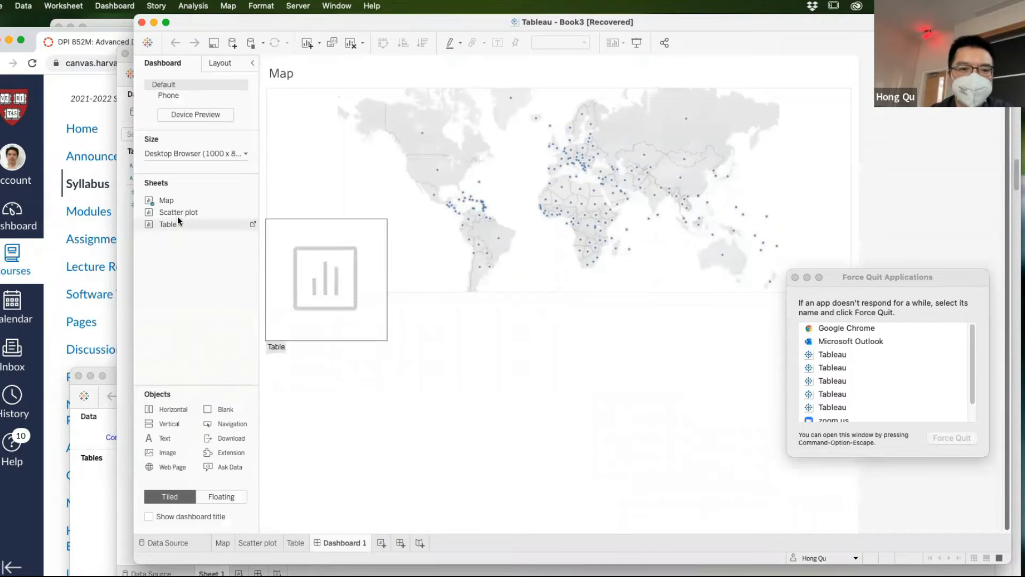
{"action": "left_click_drag", "start_coordinate": [175, 229], "coordinate": [355, 395]}
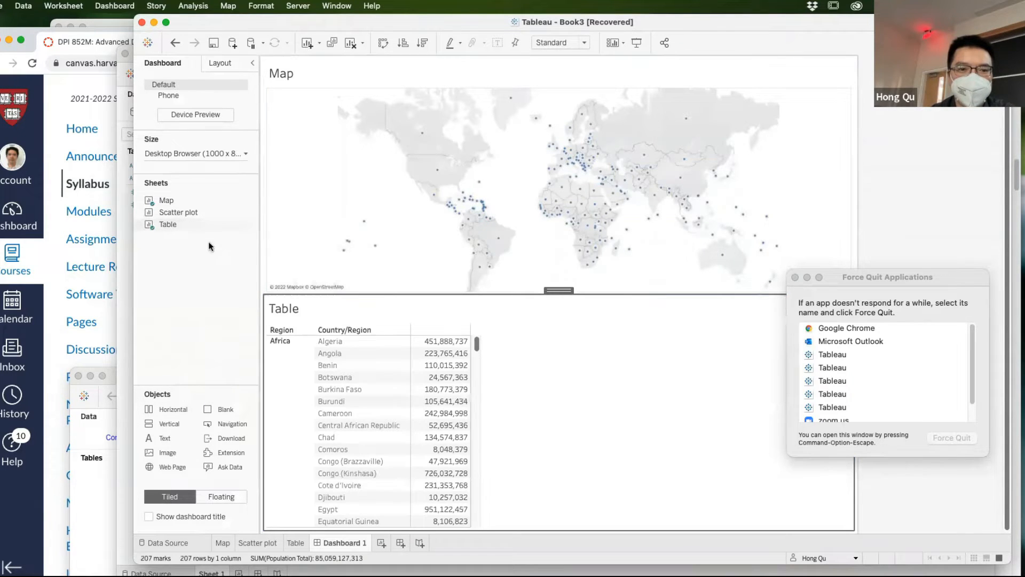
{"action": "left_click_drag", "start_coordinate": [191, 219], "coordinate": [627, 402]}
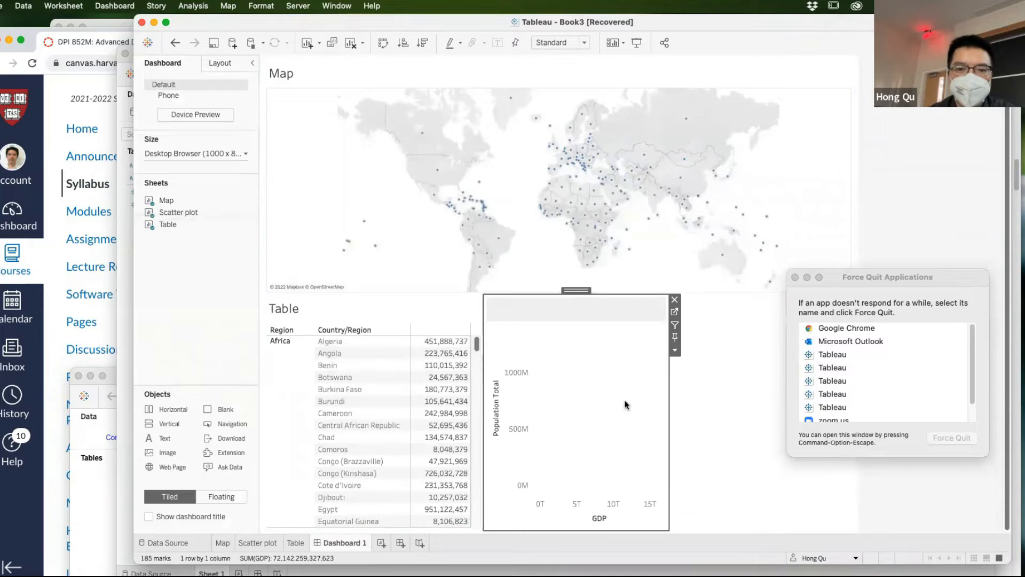
{"action": "left_click", "coordinate": [795, 277]}
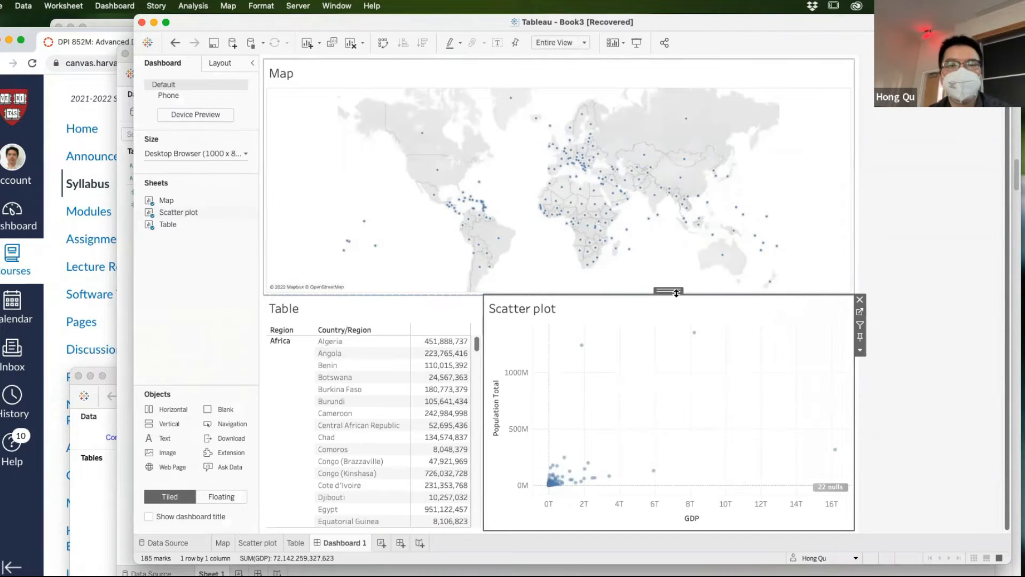
Step: Try placing the scatter plot above the table and floating it over the map
{"action": "mouse_move", "coordinate": [671, 288]}
{"action": "left_mouse_down"}
{"action": "mouse_move", "coordinate": [571, 198]}
{"action": "mouse_move", "coordinate": [441, 156]}
{"action": "mouse_move", "coordinate": [592, 179]}
{"action": "mouse_move", "coordinate": [602, 188]}
{"action": "mouse_move", "coordinate": [588, 322]}
{"action": "mouse_move", "coordinate": [642, 334]}
{"action": "left_mouse_up"}
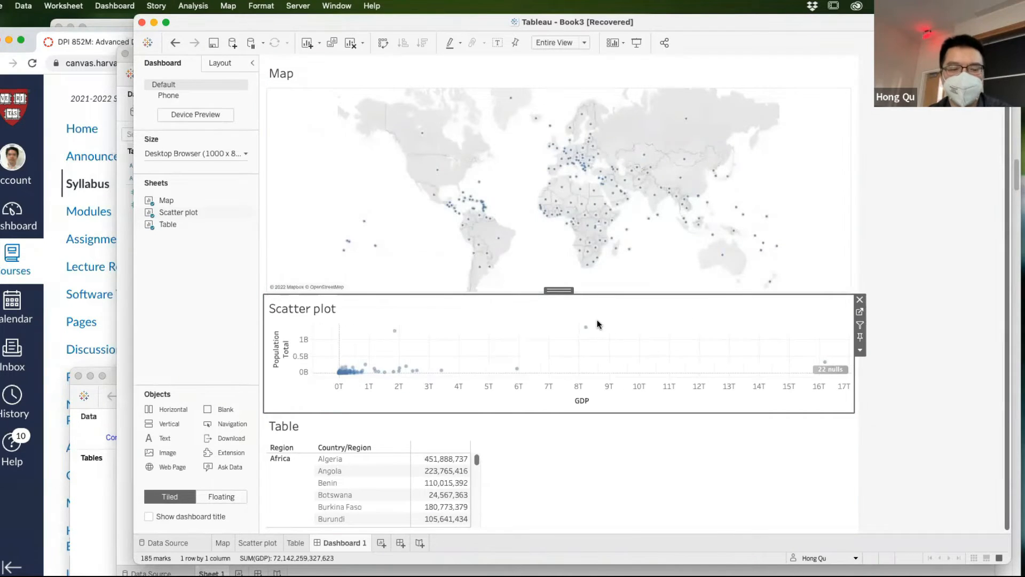
{"action": "key", "text": "super+z"}
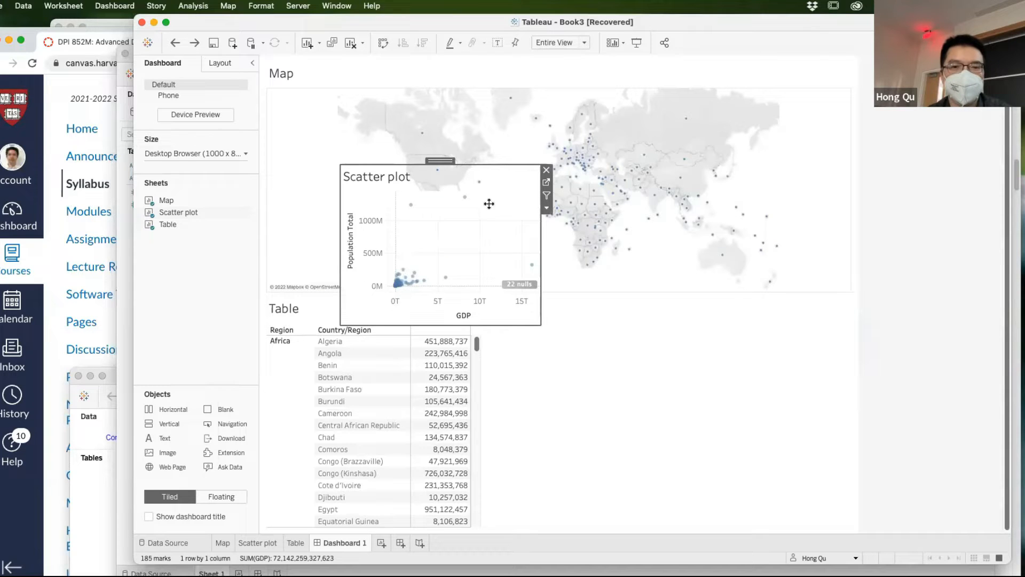
{"action": "left_click_drag", "start_coordinate": [446, 159], "coordinate": [732, 228]}
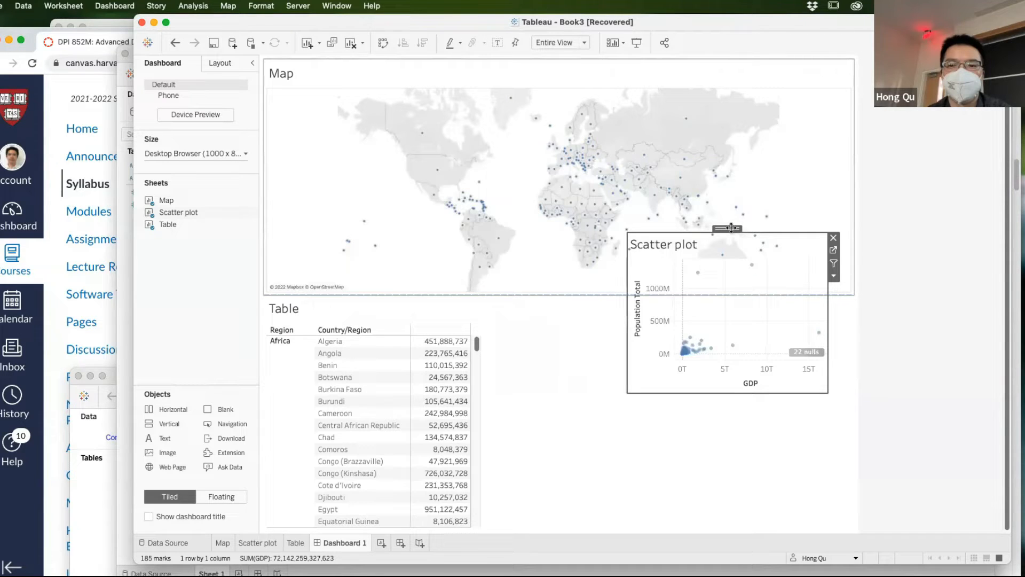
Step: Dock the scatter plot as a tile to the right of the table and widen it by narrowing the table
{"action": "left_click_drag", "start_coordinate": [731, 228], "coordinate": [599, 308]}
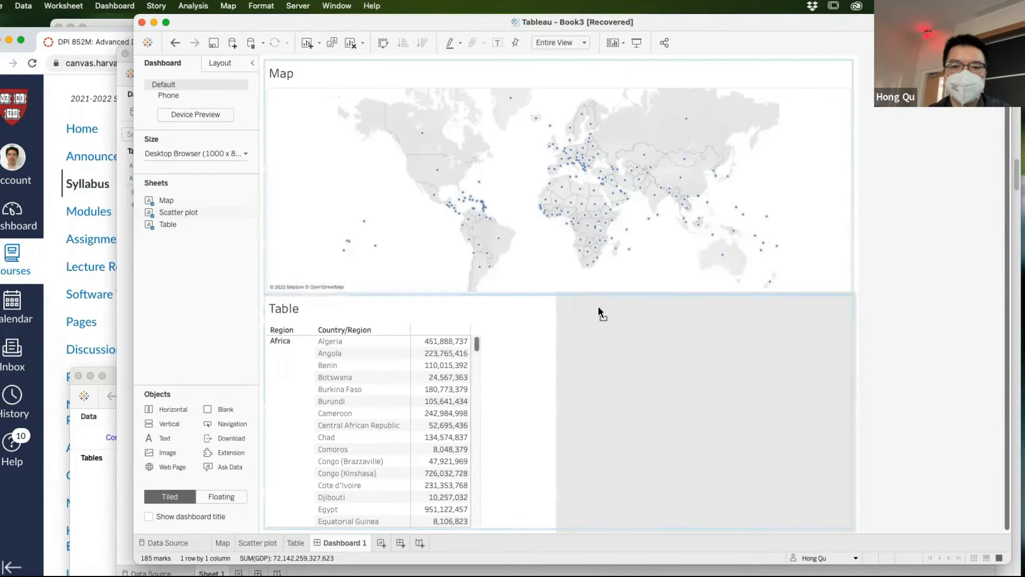
{"action": "left_click_drag", "start_coordinate": [559, 366], "coordinate": [507, 366]}
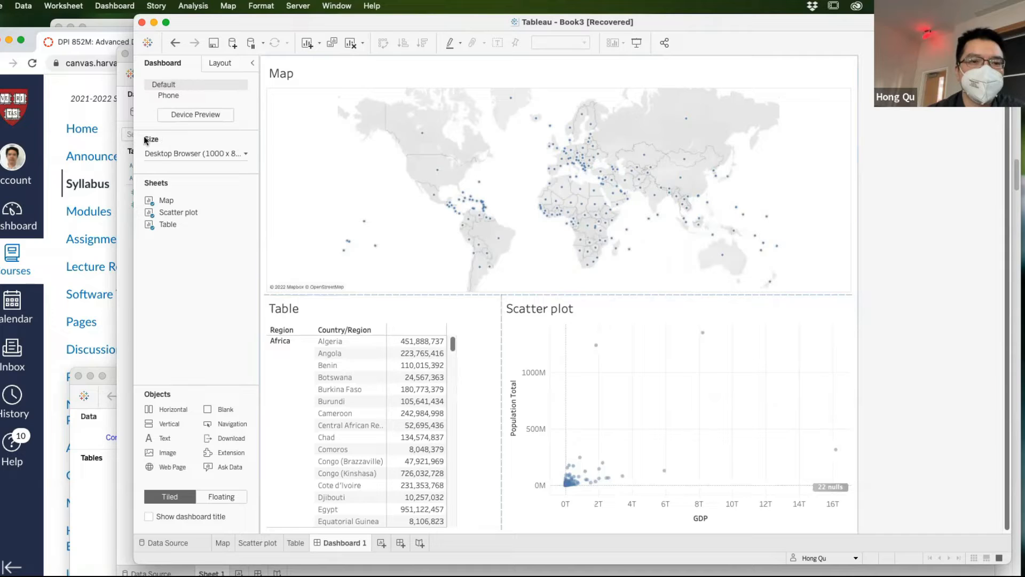
Step: Set the dashboard to a custom fixed size of 1000 px wide by 900 px high
{"action": "left_click", "coordinate": [245, 153]}
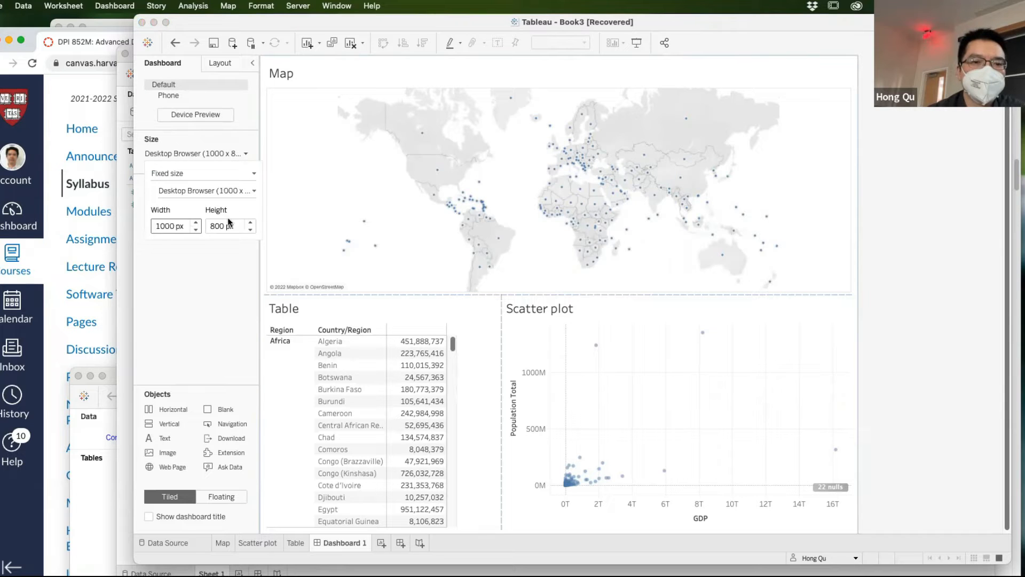
{"action": "left_click", "coordinate": [196, 223]}
{"action": "left_click", "coordinate": [196, 224]}
{"action": "left_click", "coordinate": [196, 230]}
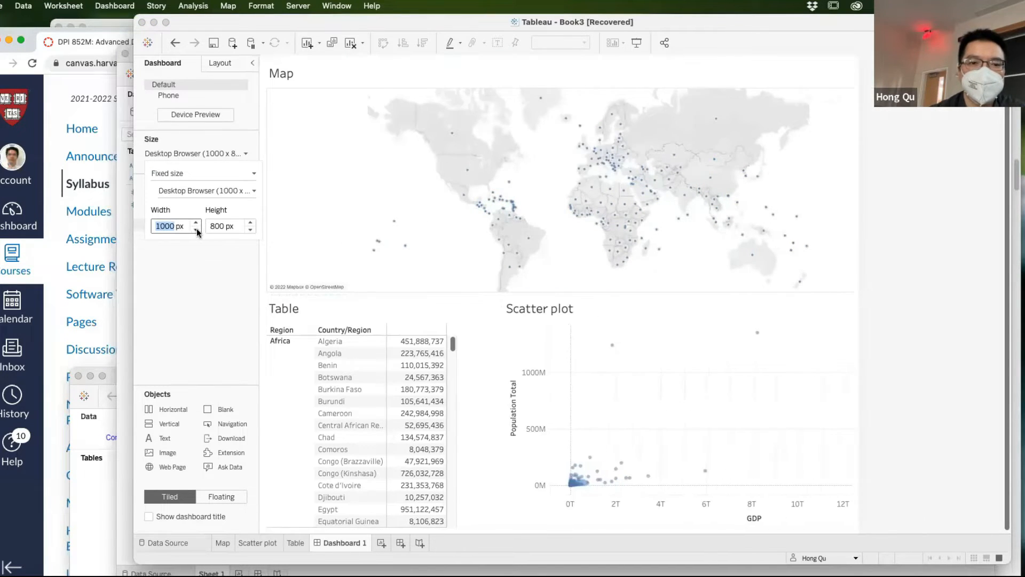
{"action": "left_click", "coordinate": [196, 230]}
{"action": "left_click", "coordinate": [251, 223]}
{"action": "left_click", "coordinate": [250, 223]}
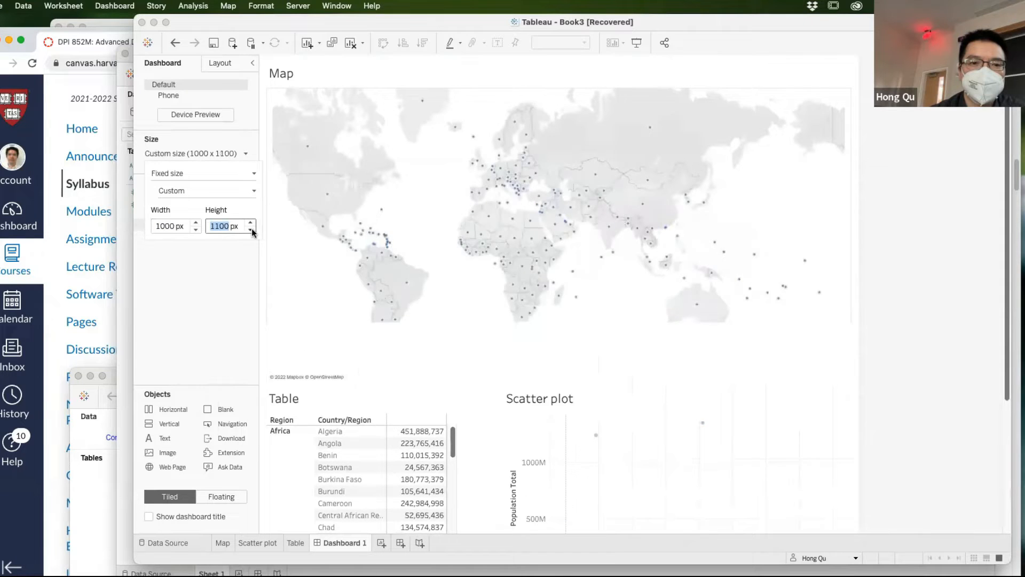
{"action": "left_click", "coordinate": [251, 230]}
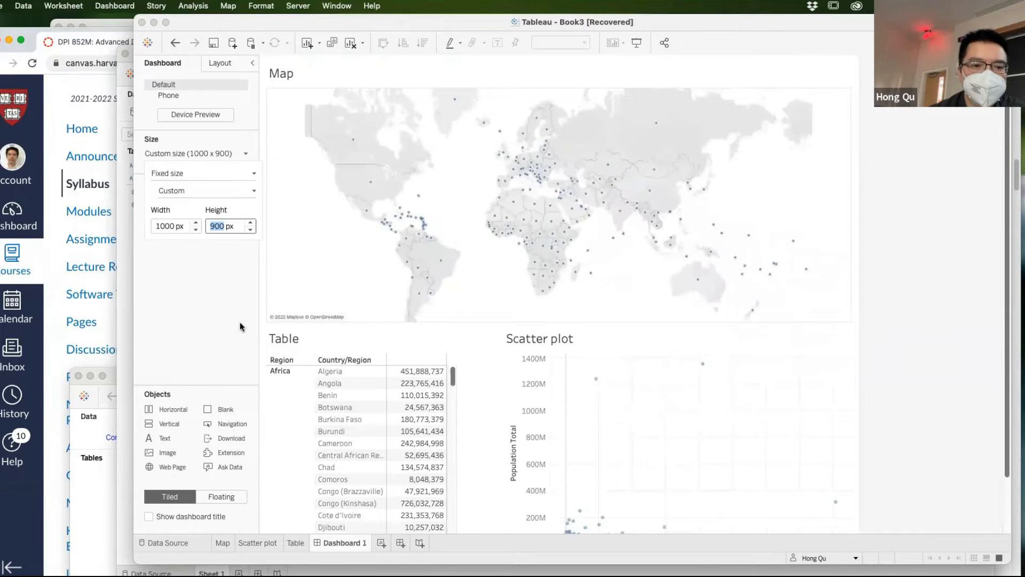
Step: Show the map's layout settings in the dashboard, hide its title and show it again
{"action": "left_click", "coordinate": [219, 62]}
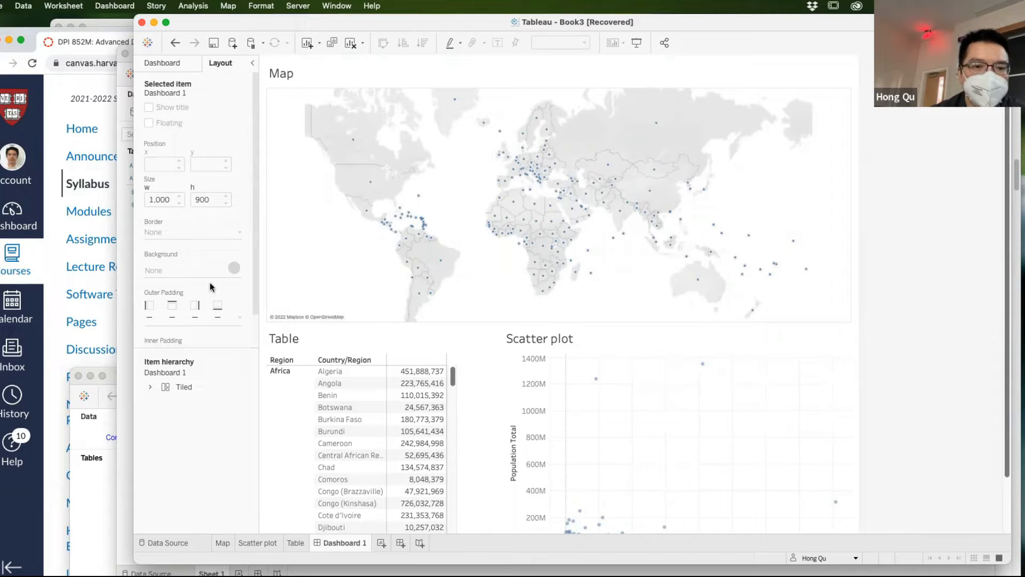
{"action": "left_click", "coordinate": [371, 122]}
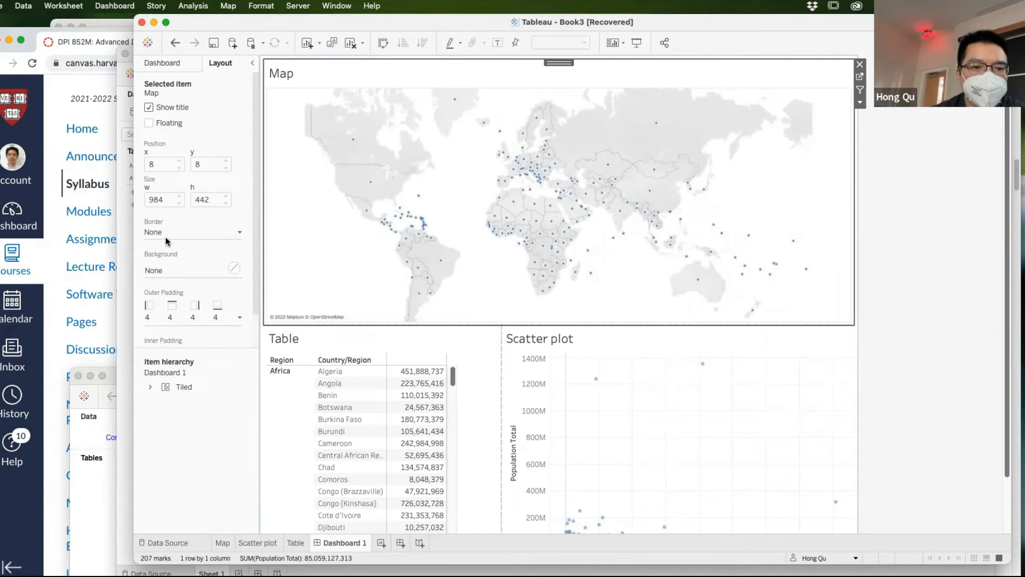
{"action": "left_click", "coordinate": [149, 108]}
{"action": "left_click", "coordinate": [149, 108]}
Step: Try floating and re-tiling the map, then undo back to the tiled map above the other sheets with its title hidden
{"action": "left_click", "coordinate": [149, 123]}
{"action": "left_click", "coordinate": [149, 123]}
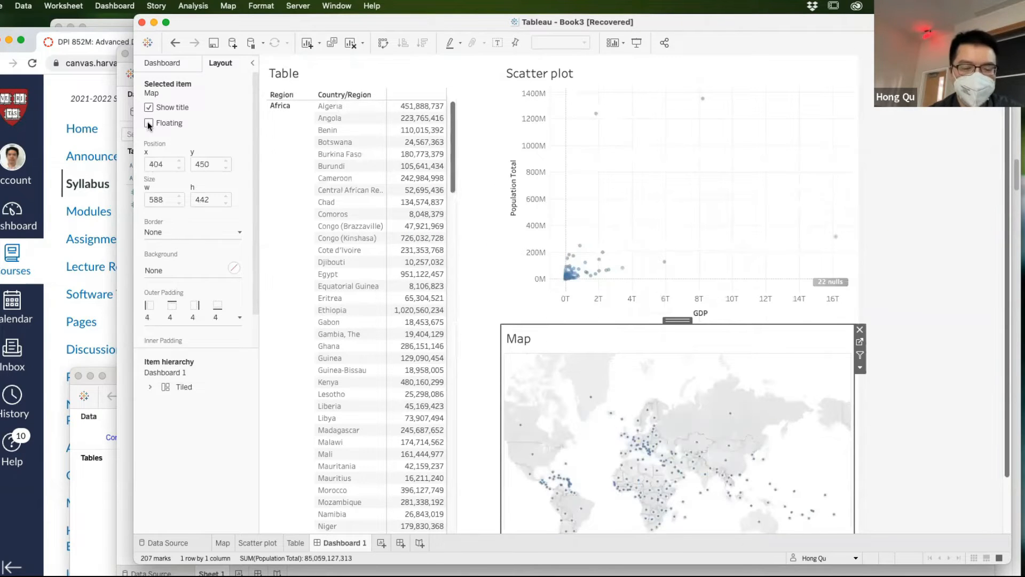
{"action": "left_click", "coordinate": [149, 124]}
{"action": "left_click", "coordinate": [174, 44]}
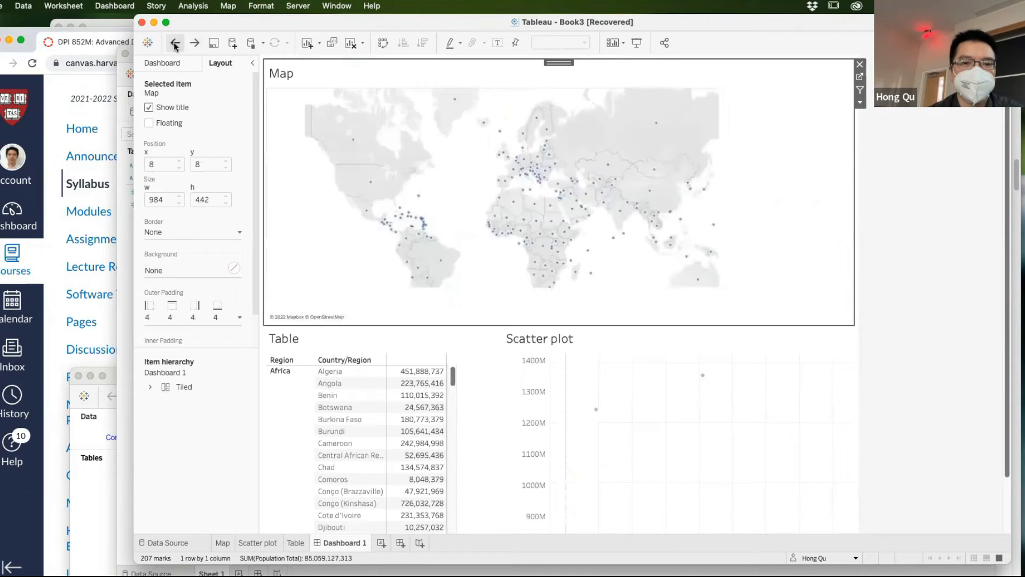
{"action": "left_click", "coordinate": [175, 43]}
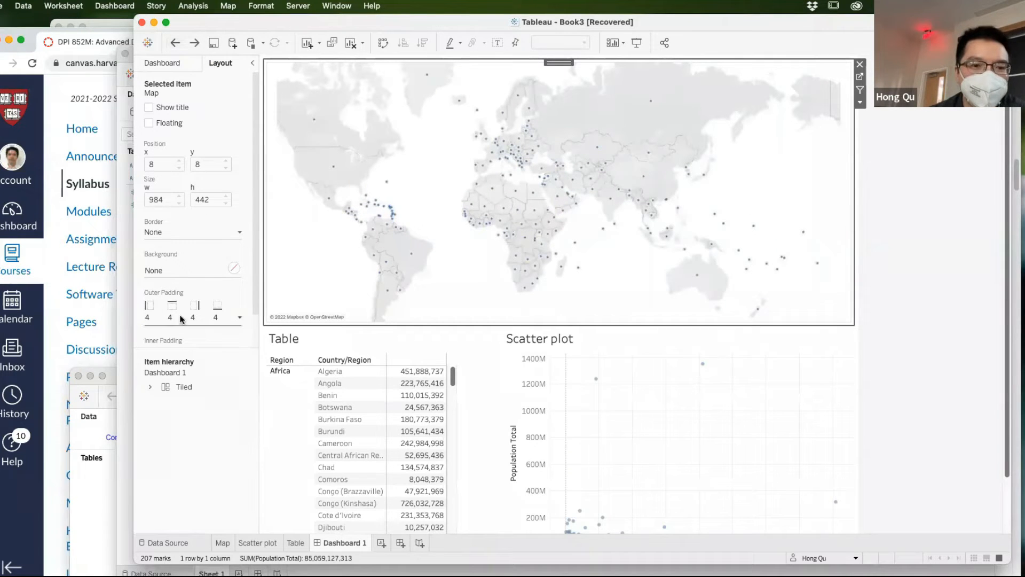
Step: Give the map item a dark grey background
{"action": "left_click", "coordinate": [235, 269]}
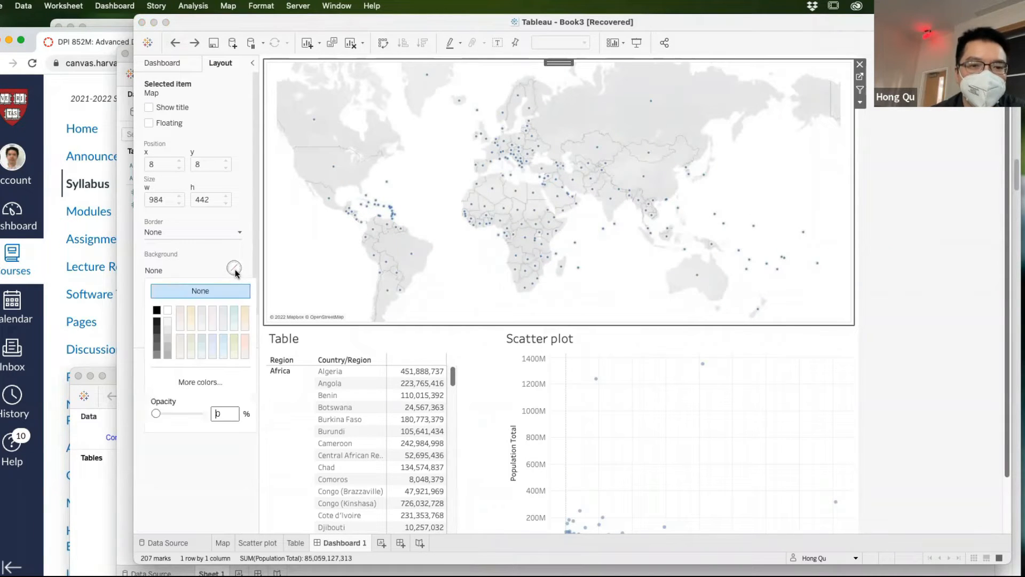
{"action": "left_click", "coordinate": [156, 355]}
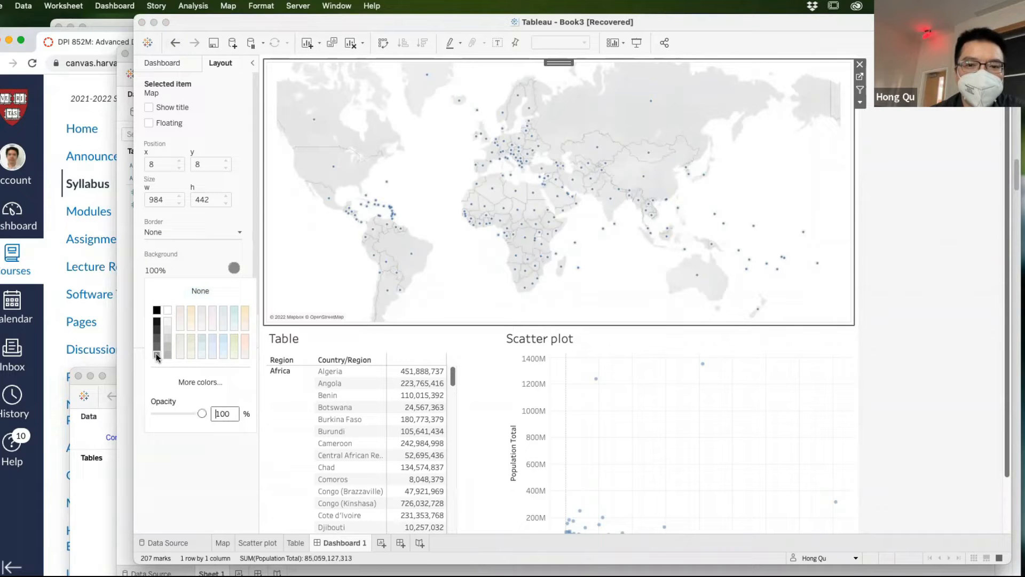
Step: Add a thick solid black border around the Table item
{"action": "left_click", "coordinate": [492, 396]}
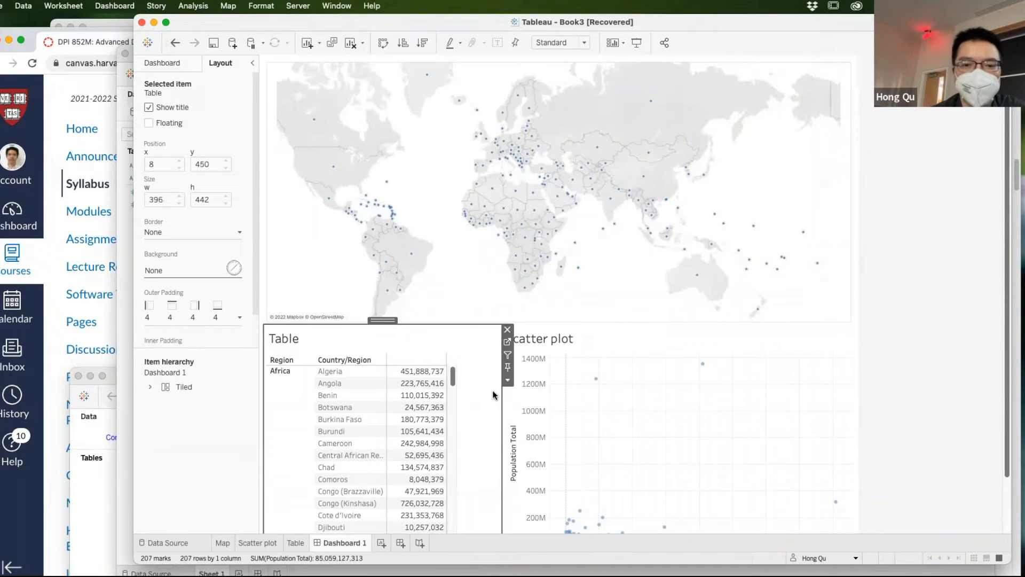
{"action": "left_click", "coordinate": [185, 233]}
{"action": "left_click", "coordinate": [179, 270]}
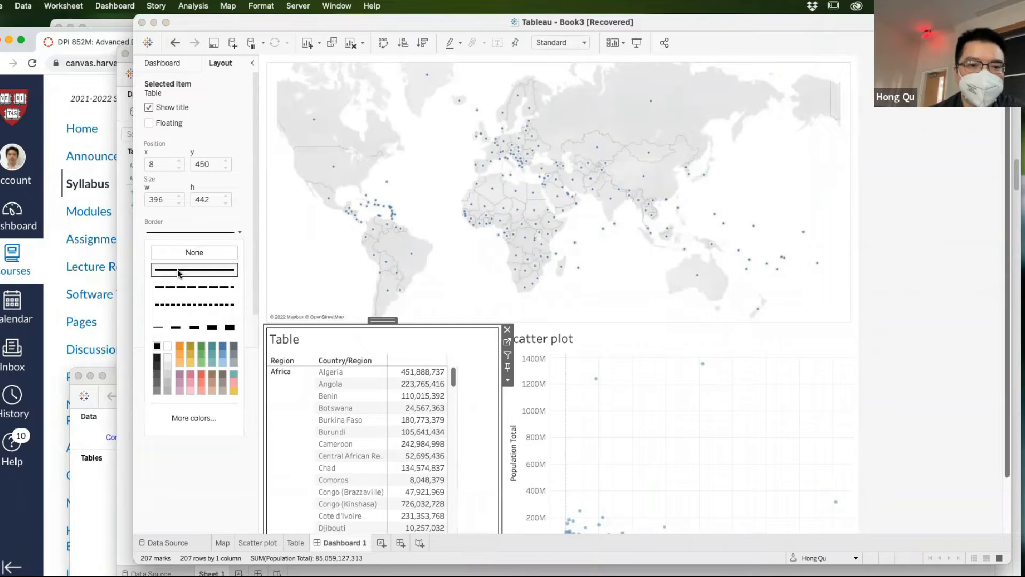
{"action": "left_click", "coordinate": [212, 327]}
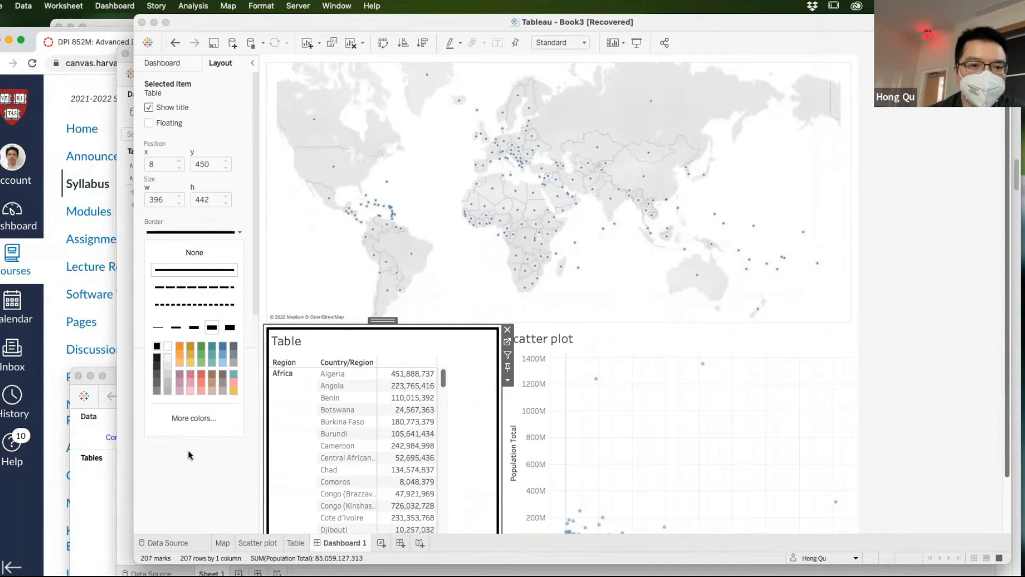
{"action": "left_click", "coordinate": [217, 486]}
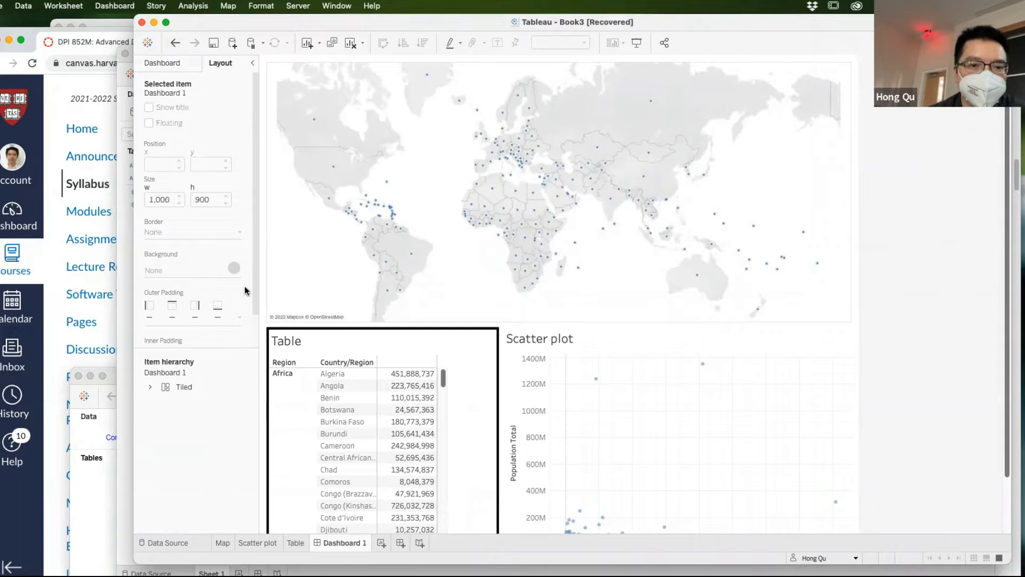
Step: Try a dark grey background on the Table item, and undo it together with the border's extra thickness
{"action": "left_click", "coordinate": [298, 347]}
{"action": "left_click", "coordinate": [232, 268]}
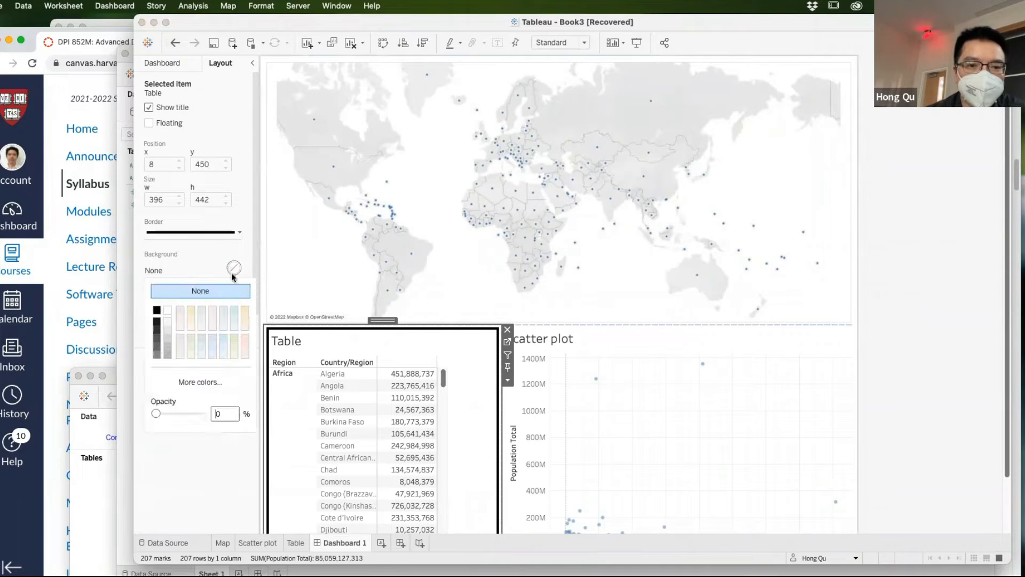
{"action": "left_click", "coordinate": [159, 346]}
{"action": "left_click", "coordinate": [216, 453]}
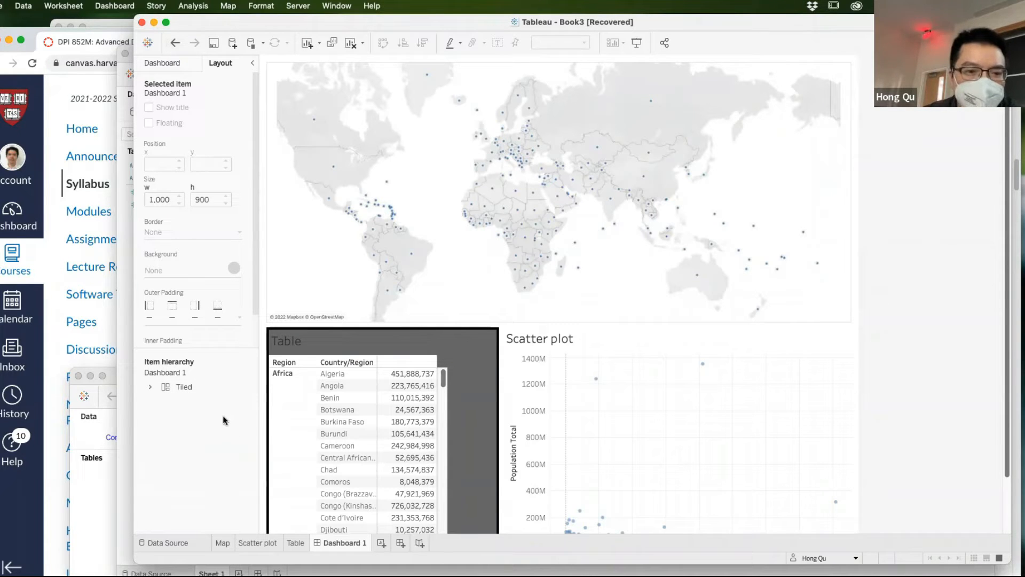
{"action": "key", "text": "super+z"}
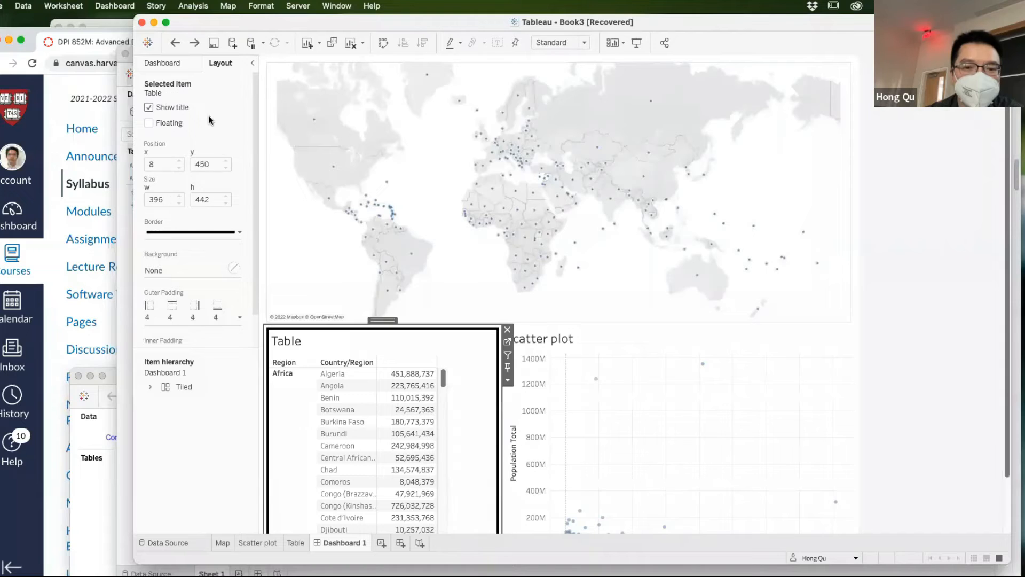
{"action": "key", "text": "super+z"}
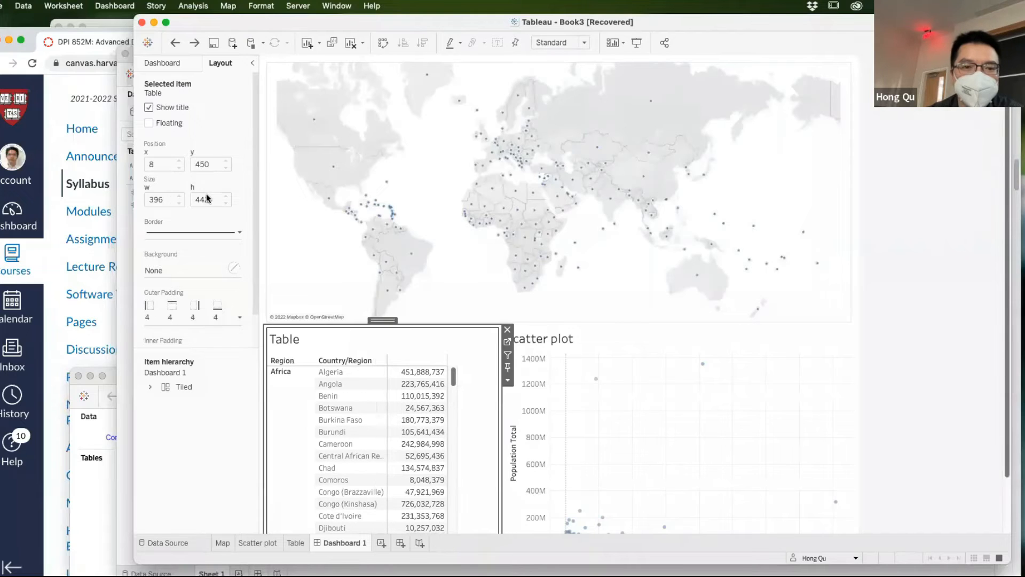
{"action": "left_click", "coordinate": [230, 428]}
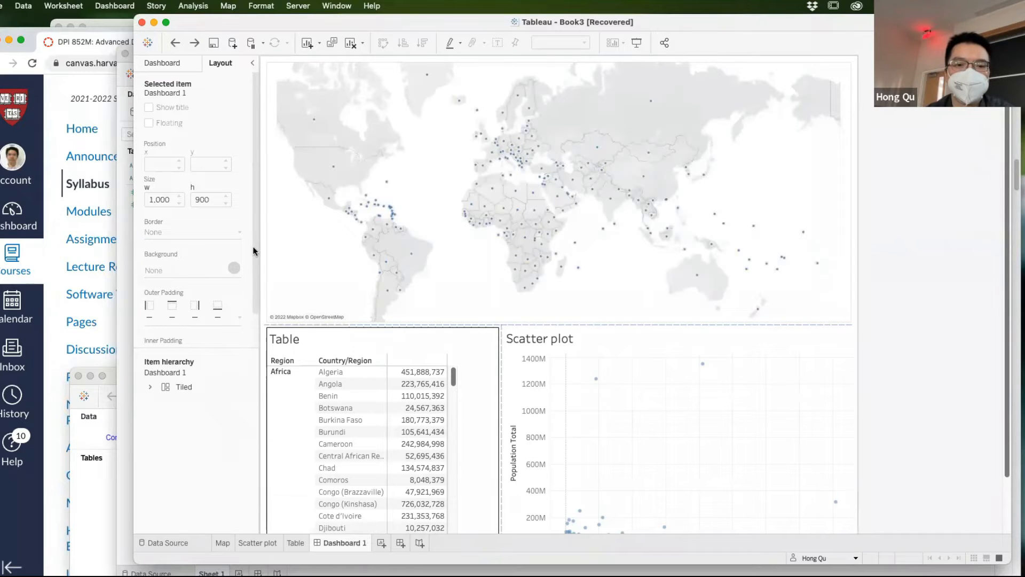
Step: Go to the Map worksheet from the dashboard's map item and review its map options, including Allow Pan and Zoom
{"action": "scroll", "coordinate": [508, 238], "scroll_direction": "down", "scroll_amount": 3}
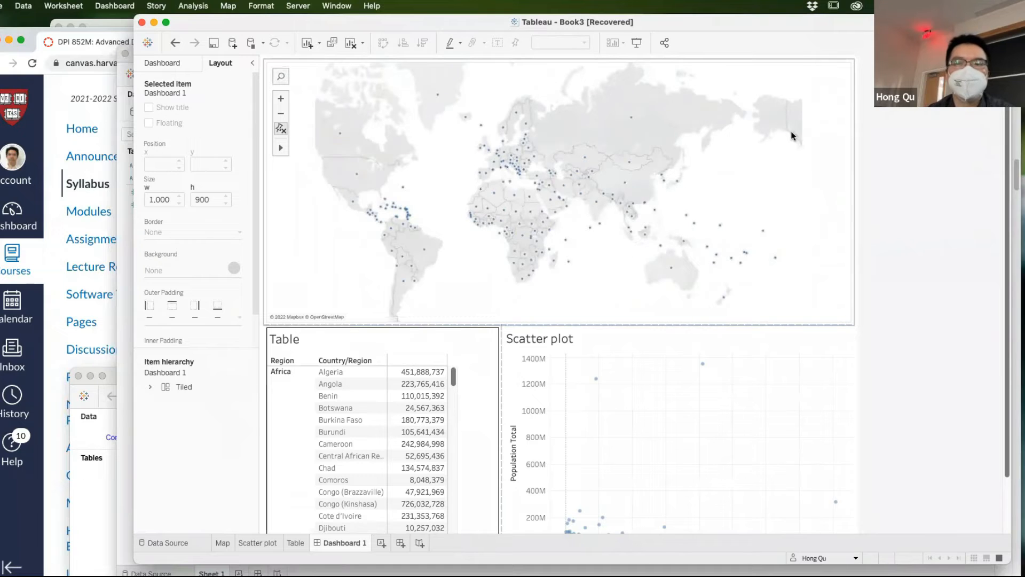
{"action": "left_click", "coordinate": [805, 111]}
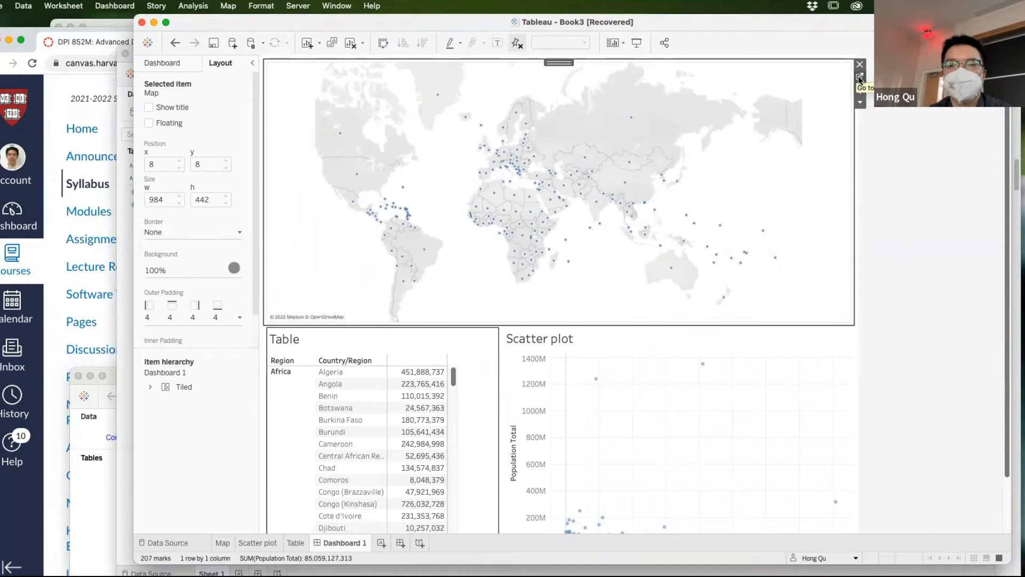
{"action": "left_click", "coordinate": [860, 102]}
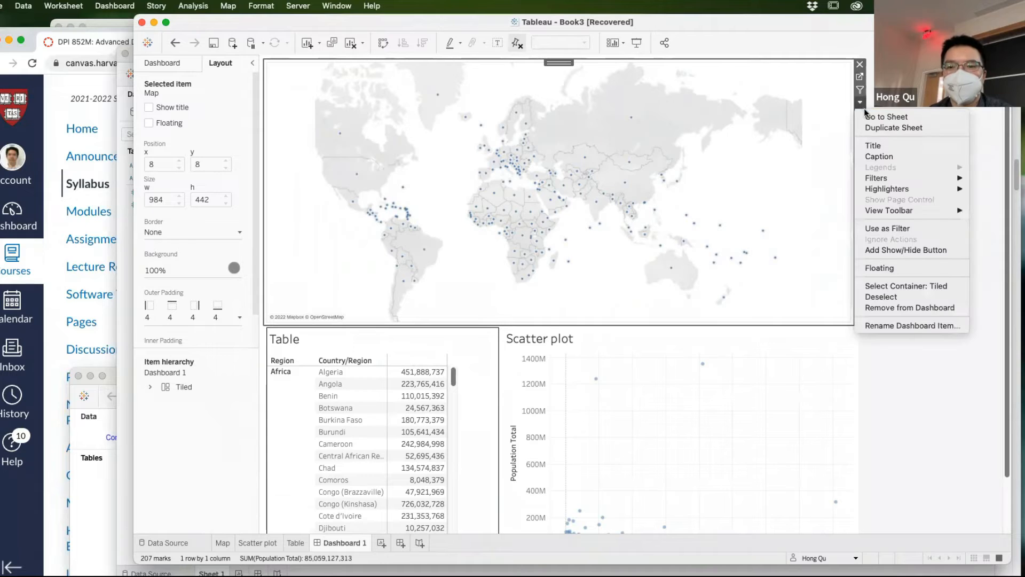
{"action": "left_click", "coordinate": [871, 117]}
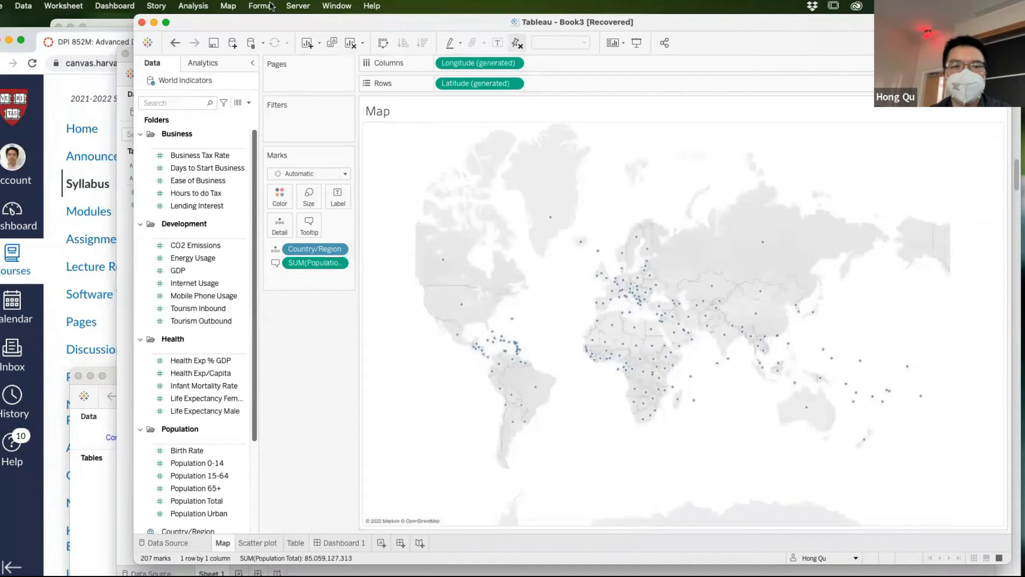
{"action": "left_click", "coordinate": [233, 7]}
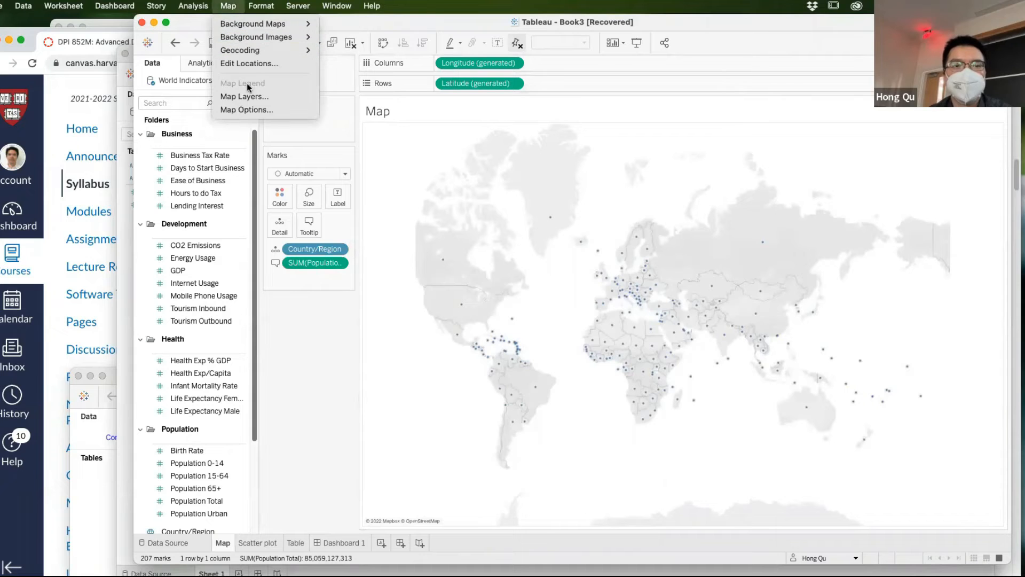
{"action": "left_click", "coordinate": [249, 110]}
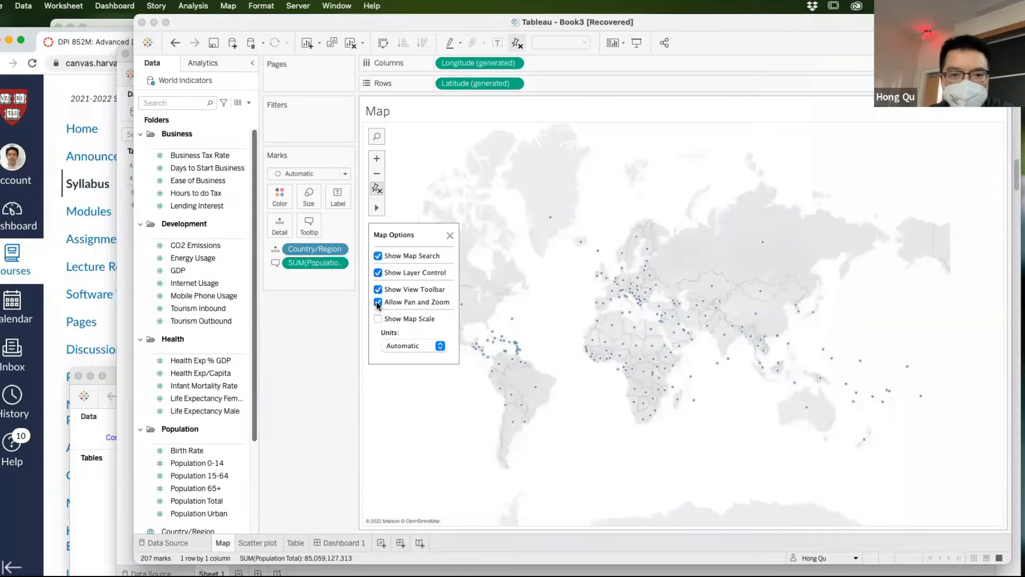
{"action": "left_click", "coordinate": [451, 235]}
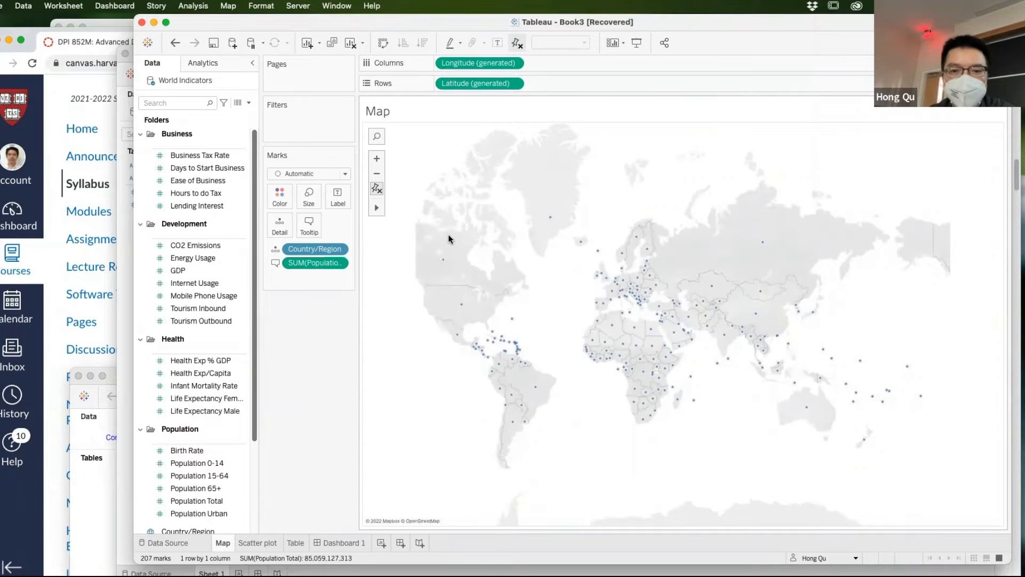
Step: Zoom in and pan the world map to Europe and the Mediterranean
{"action": "scroll", "coordinate": [592, 340], "scroll_direction": "up", "scroll_amount": 2}
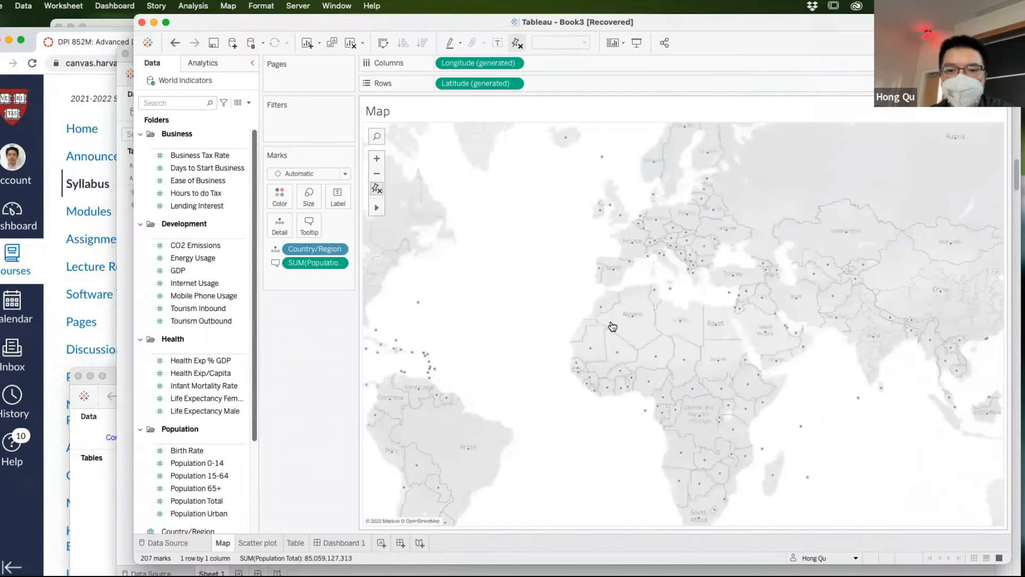
{"action": "scroll", "coordinate": [612, 325], "scroll_direction": "up", "scroll_amount": 3}
{"action": "scroll", "coordinate": [613, 322], "scroll_direction": "up", "scroll_amount": 2}
{"action": "left_click_drag", "start_coordinate": [665, 272], "coordinate": [566, 389]}
{"action": "left_click_drag", "start_coordinate": [666, 266], "coordinate": [724, 437]}
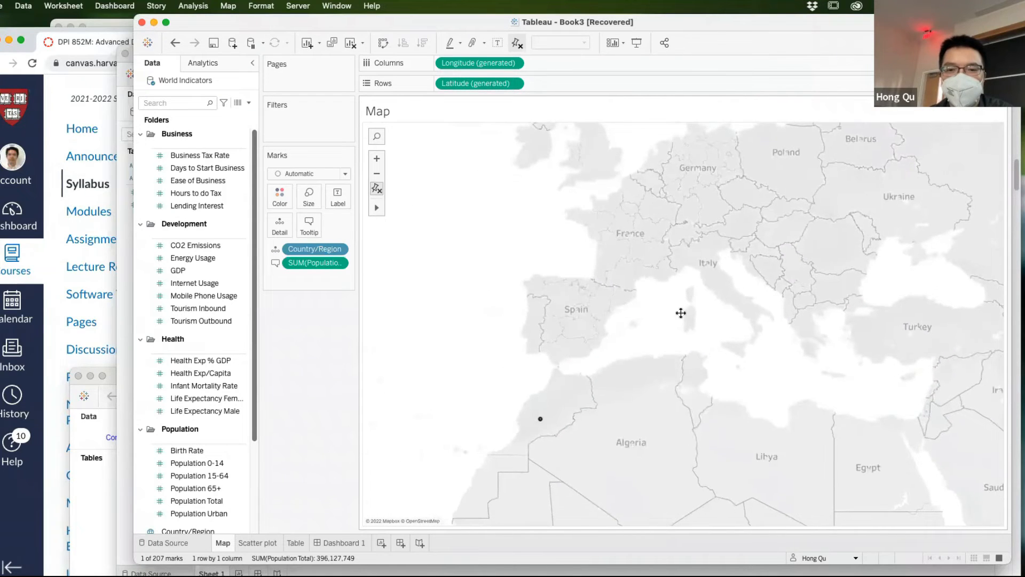
{"action": "left_click_drag", "start_coordinate": [681, 313], "coordinate": [637, 324]}
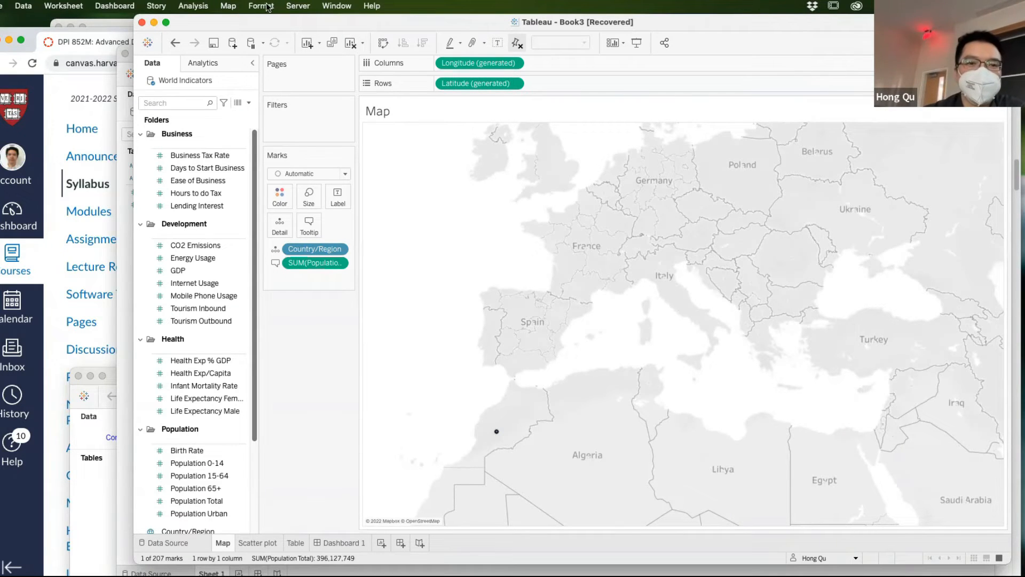
Step: Turn off Allow Pan and Zoom in the map options
{"action": "left_click", "coordinate": [228, 6]}
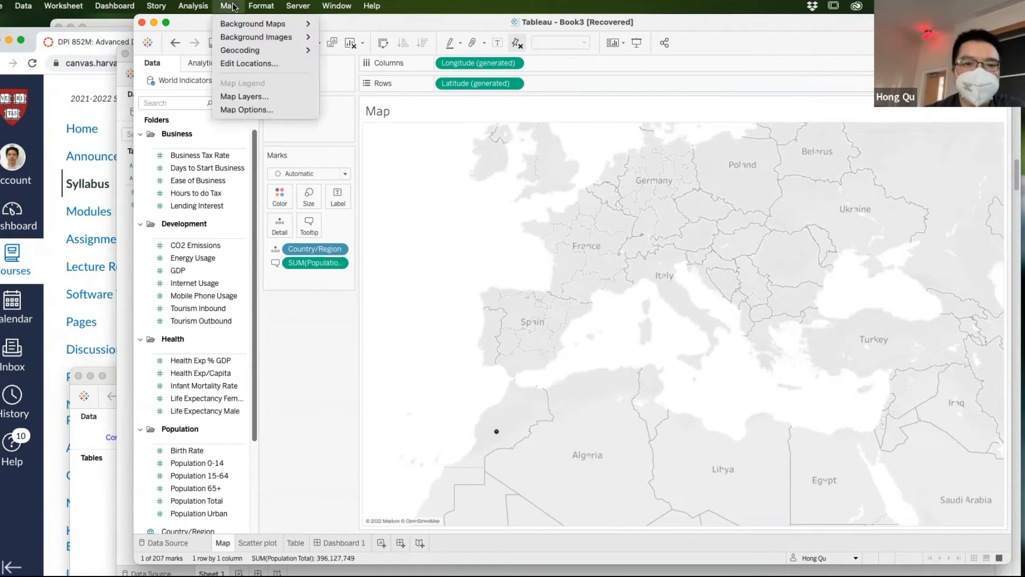
{"action": "left_click", "coordinate": [256, 110]}
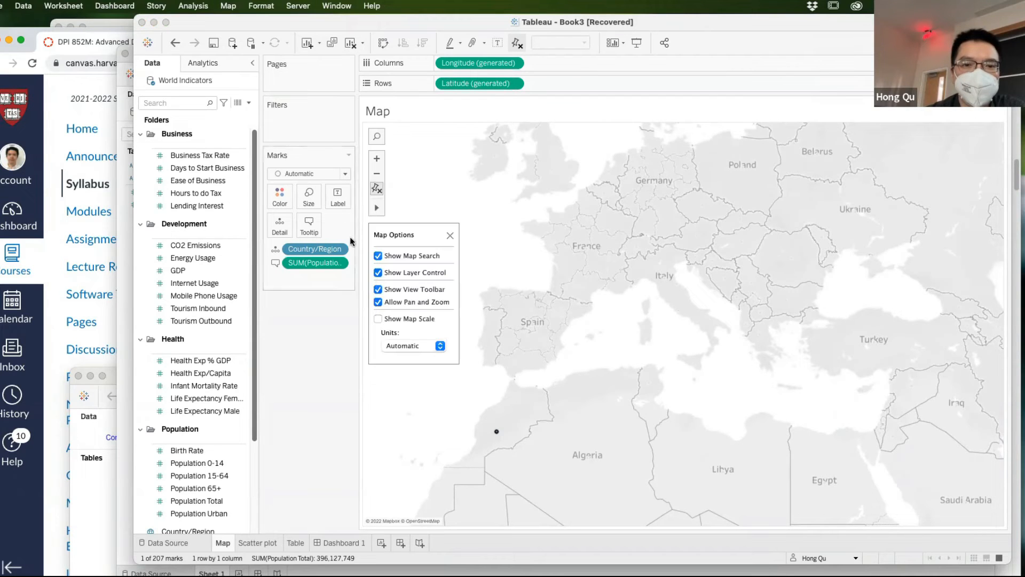
{"action": "left_click", "coordinate": [377, 302]}
{"action": "left_click", "coordinate": [450, 236]}
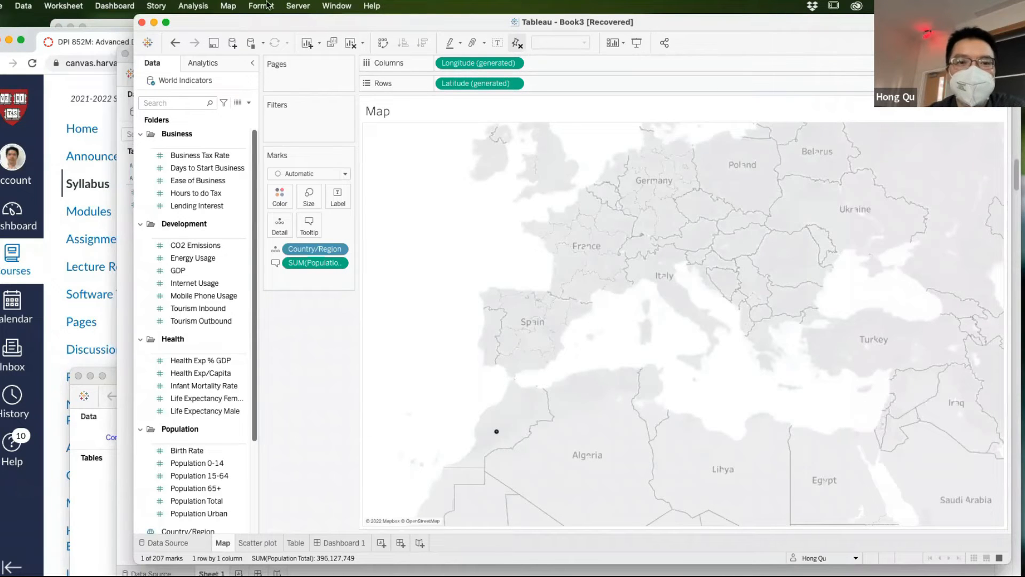
Step: Try the Streets background style in the map layers, then change the style to Outdoors
{"action": "left_click", "coordinate": [228, 6]}
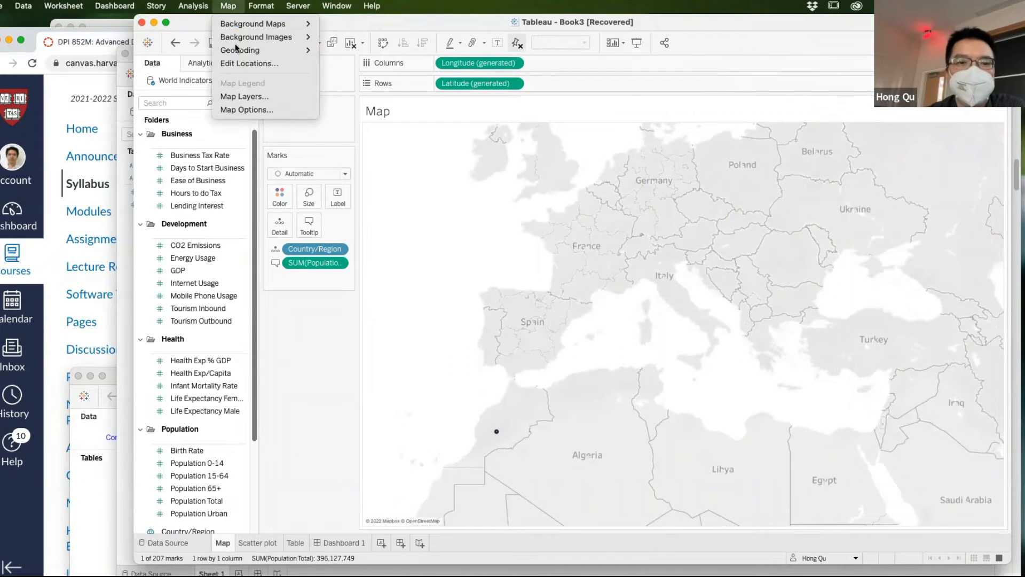
{"action": "left_click", "coordinate": [243, 103]}
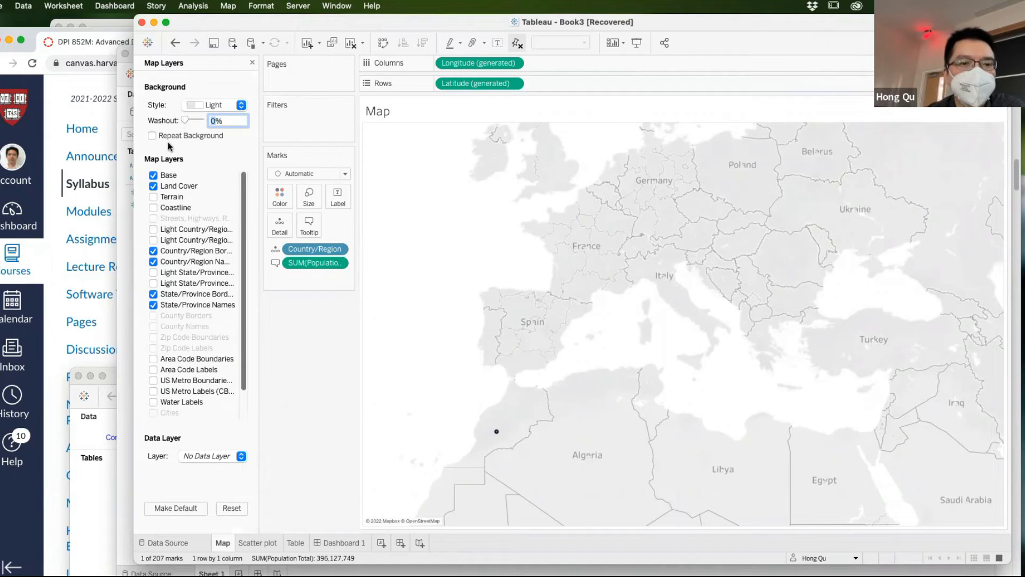
{"action": "left_click", "coordinate": [225, 107]}
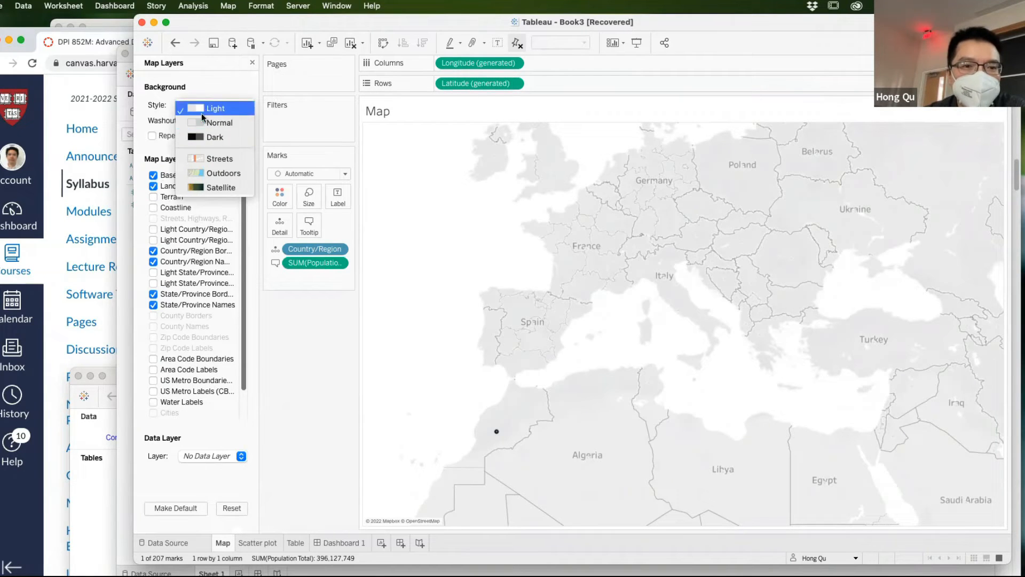
{"action": "left_click", "coordinate": [218, 158]}
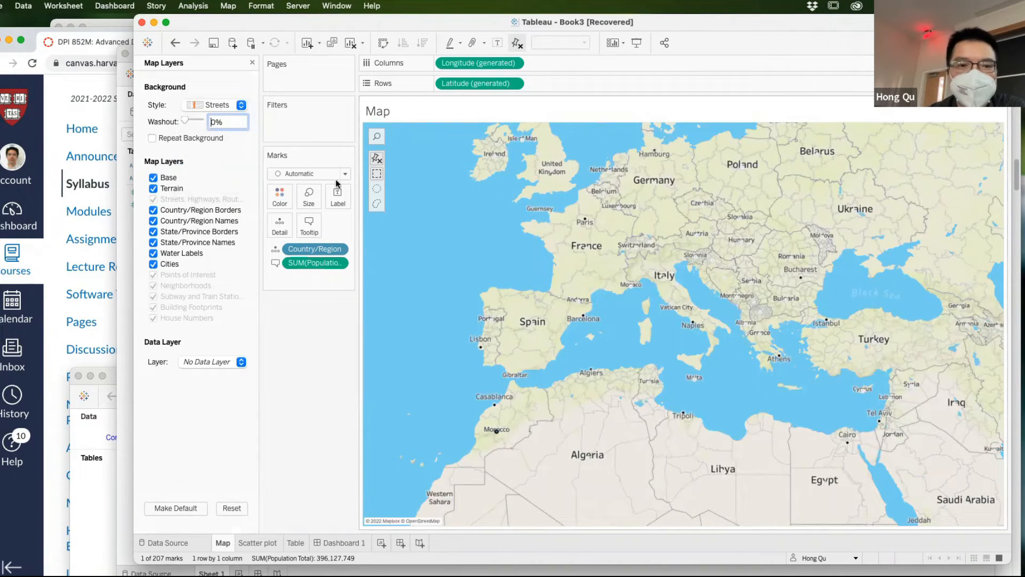
{"action": "left_click", "coordinate": [219, 105]}
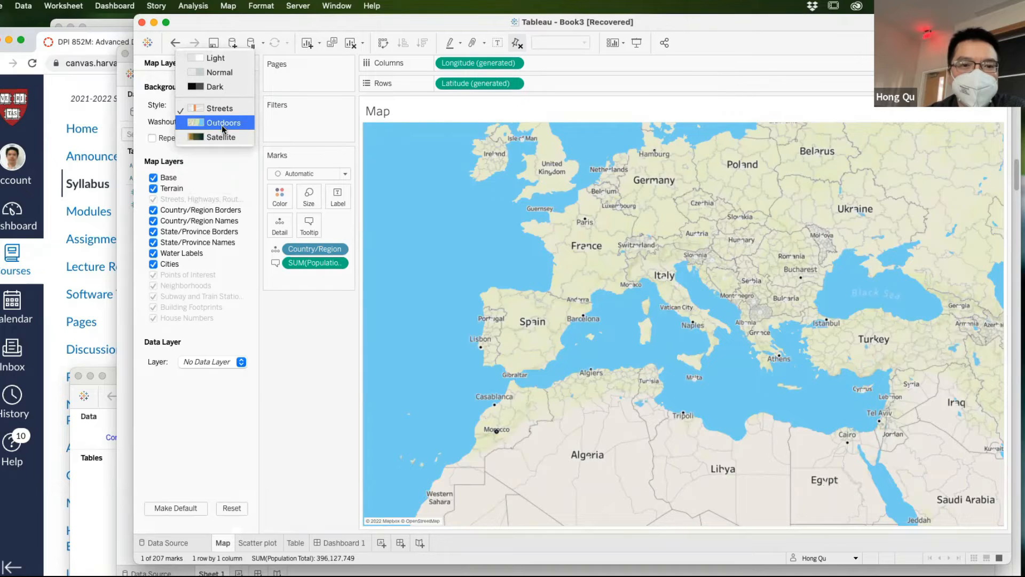
{"action": "left_click", "coordinate": [222, 123]}
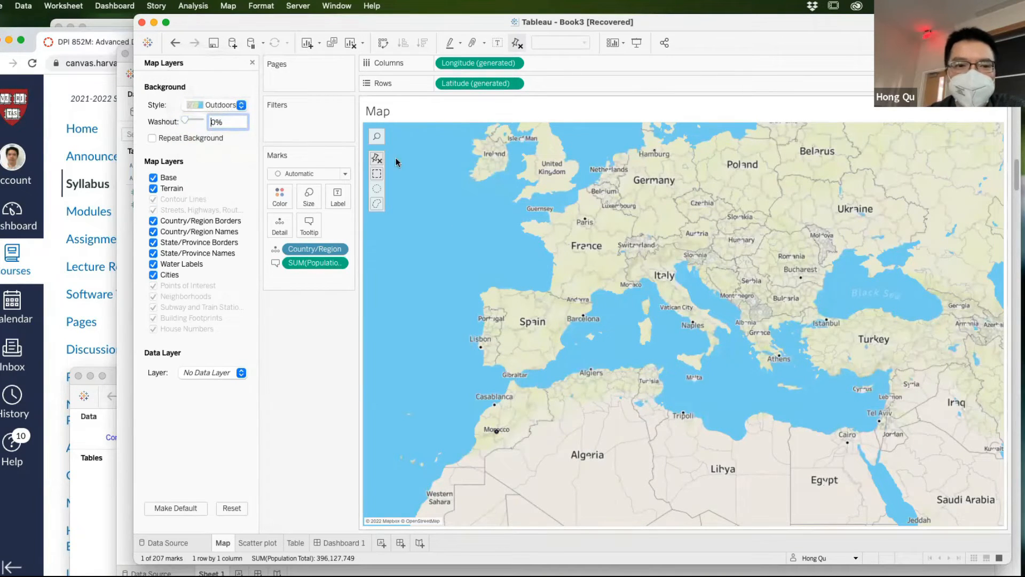
Step: Set the map background washout to 20%, try the map without its Base layer, and leave only the Terrain layer turned off
{"action": "mouse_move", "coordinate": [188, 123]}
{"action": "left_mouse_down"}
{"action": "mouse_move", "coordinate": [197, 123]}
{"action": "mouse_move", "coordinate": [187, 122]}
{"action": "left_mouse_up"}
{"action": "left_click", "coordinate": [153, 188]}
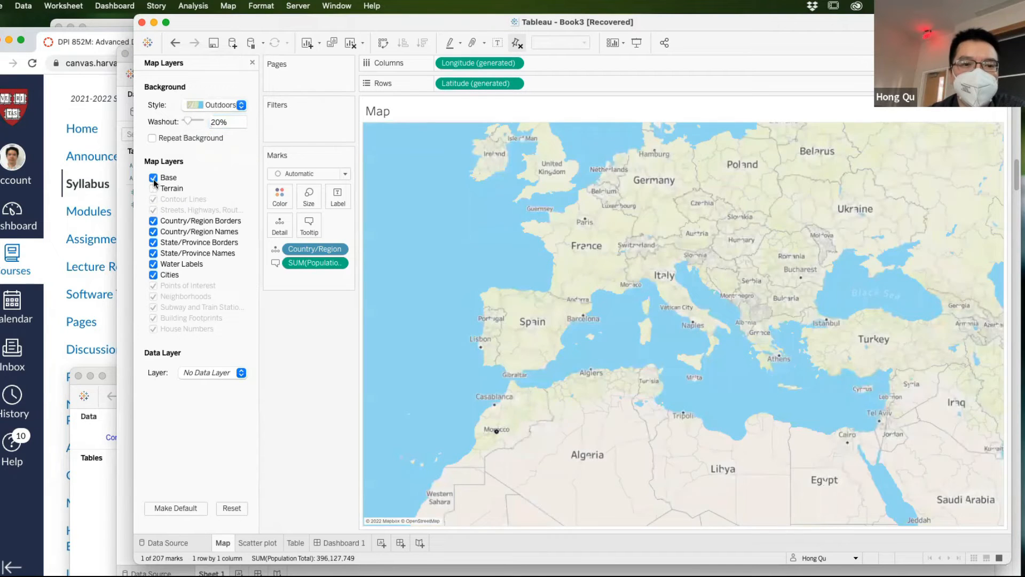
{"action": "left_click", "coordinate": [154, 177]}
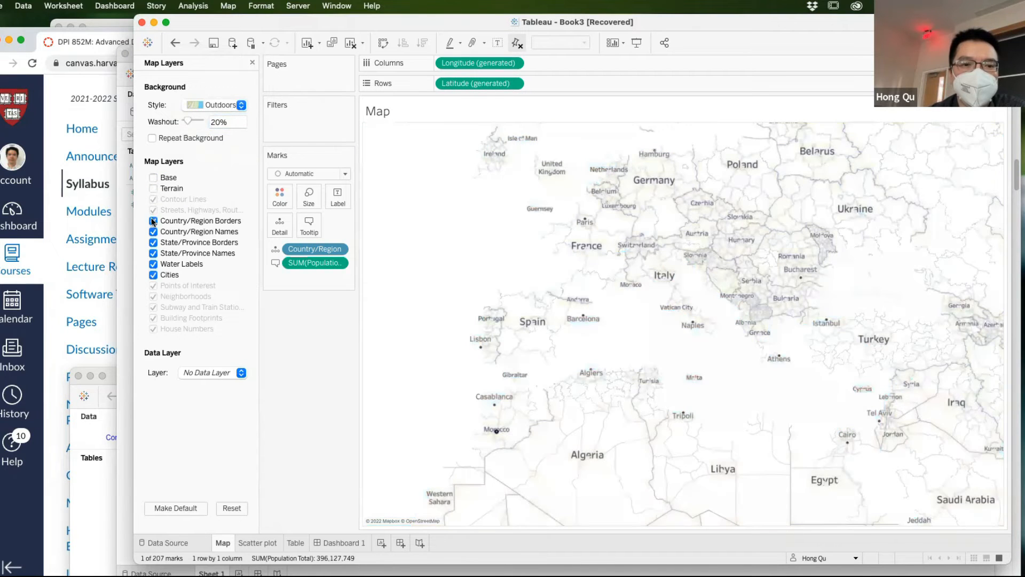
{"action": "left_click", "coordinate": [153, 188]}
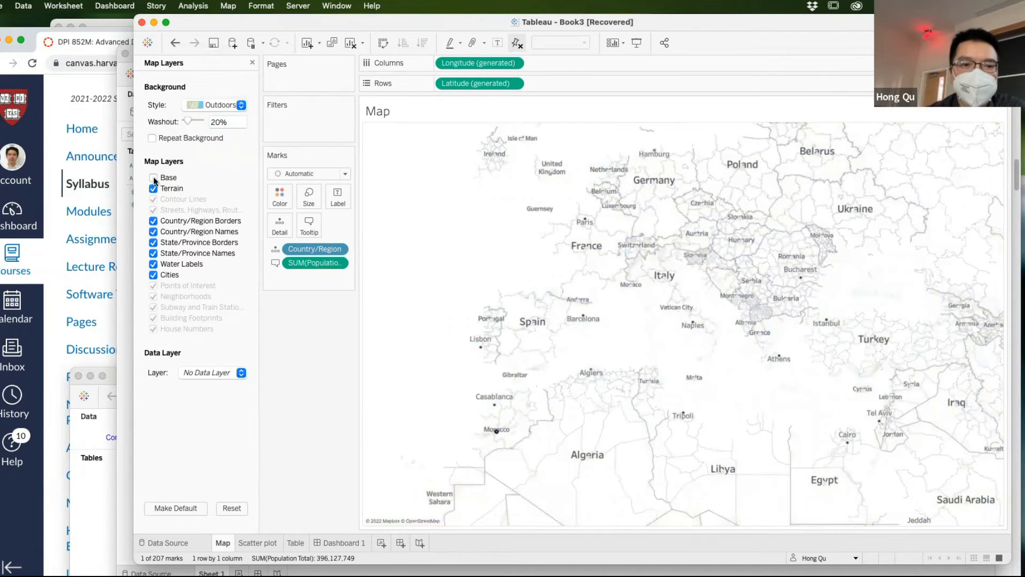
{"action": "left_click", "coordinate": [153, 177]}
{"action": "left_click", "coordinate": [153, 189]}
Step: Hide the Country/Region Names, State/Province Names and Cities layers on the map
{"action": "left_click", "coordinate": [153, 231]}
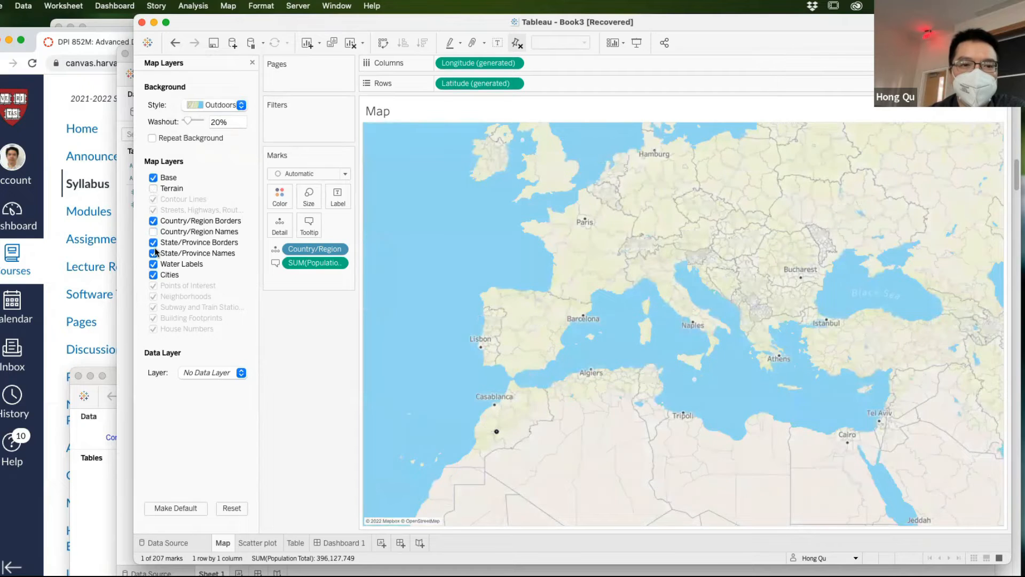
{"action": "left_click", "coordinate": [154, 253]}
{"action": "left_click", "coordinate": [153, 275]}
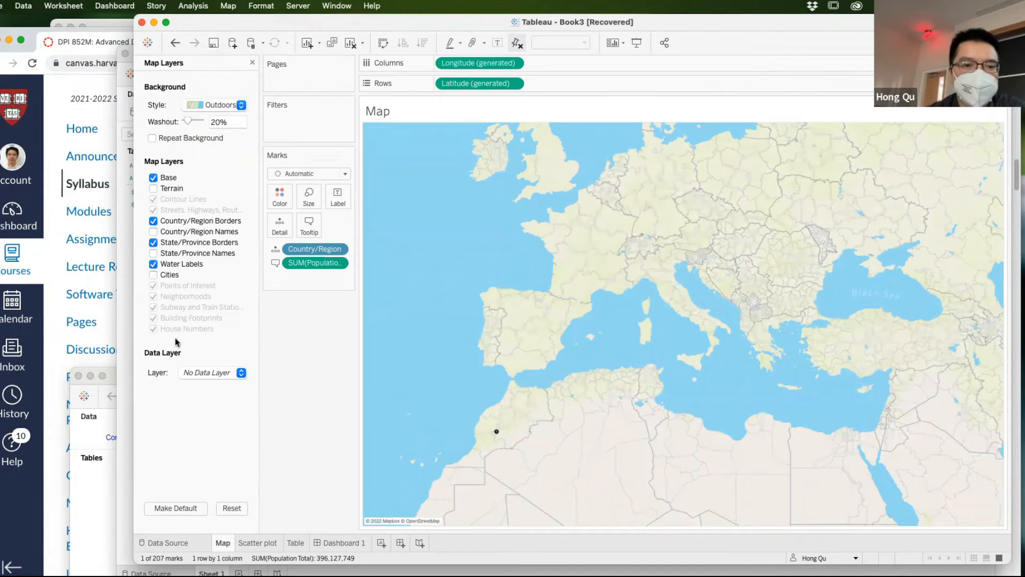
Step: Try the US Population Age (median) data layer on the map, then set it back to No Data Layer
{"action": "left_click", "coordinate": [215, 374]}
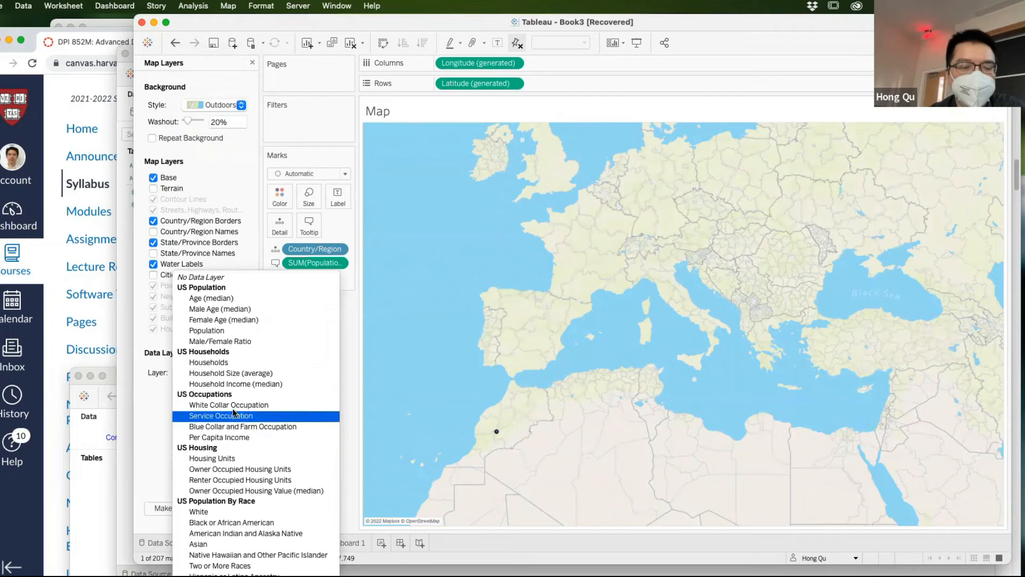
{"action": "left_click", "coordinate": [237, 302]}
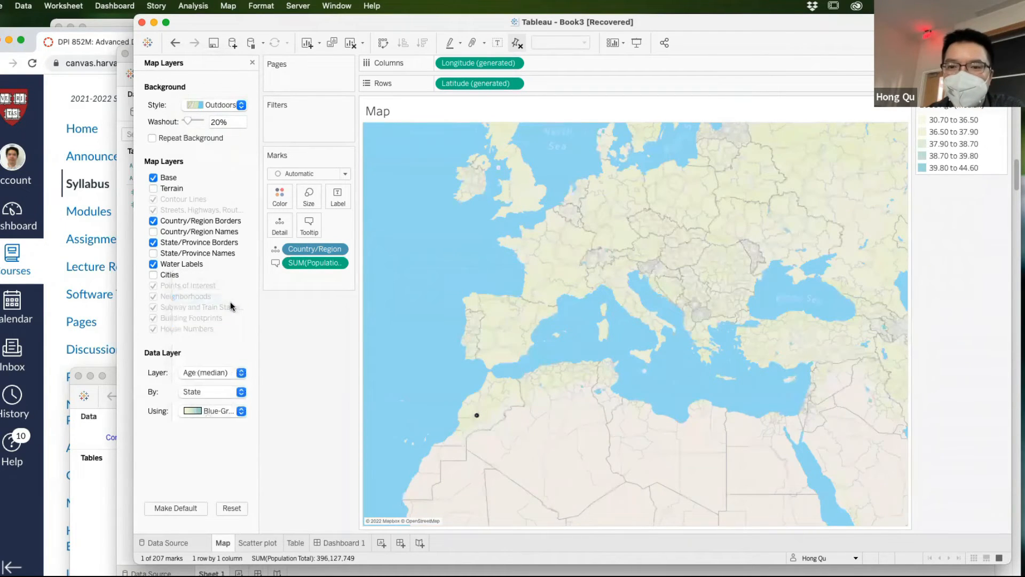
{"action": "left_click", "coordinate": [210, 373]}
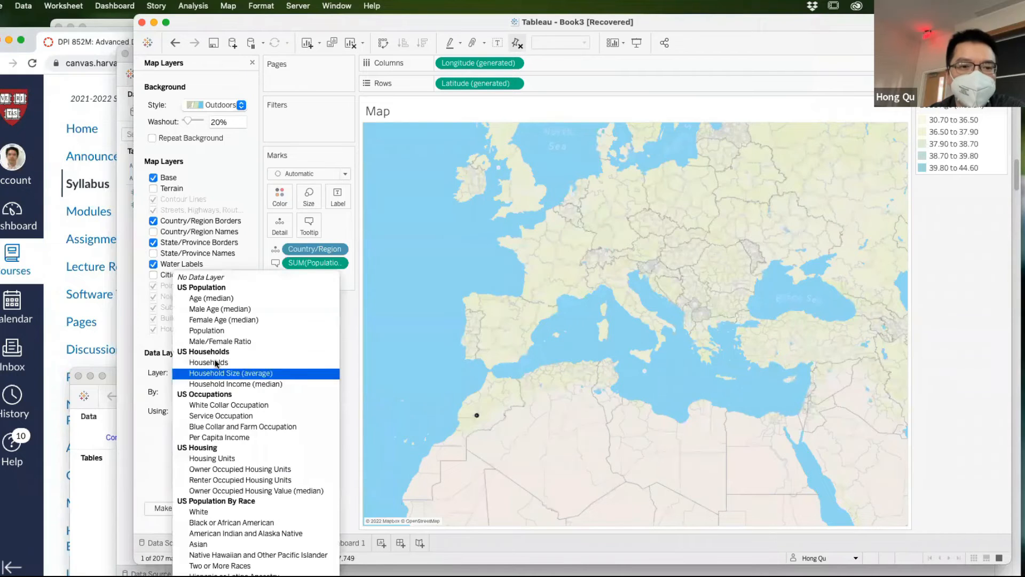
{"action": "left_click", "coordinate": [220, 275]}
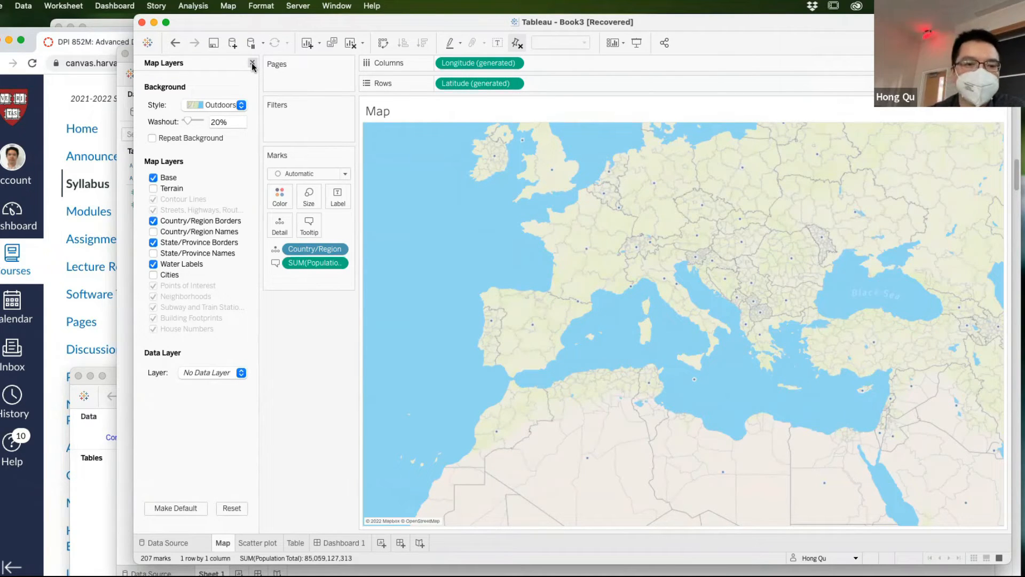
Step: Close the map layer settings, return to Dashboard 1 and duplicate it
{"action": "left_click", "coordinate": [252, 63]}
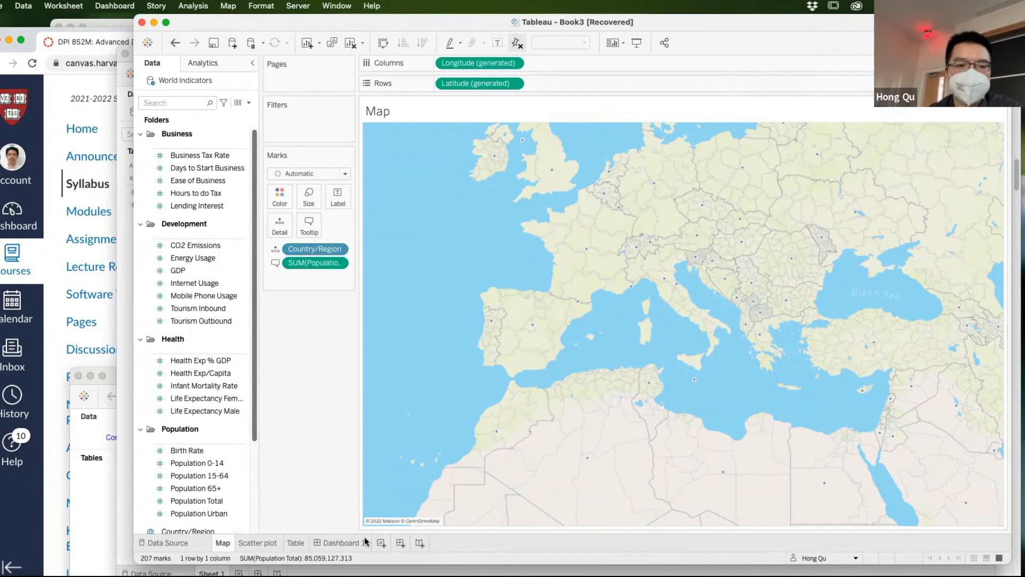
{"action": "left_click", "coordinate": [345, 542]}
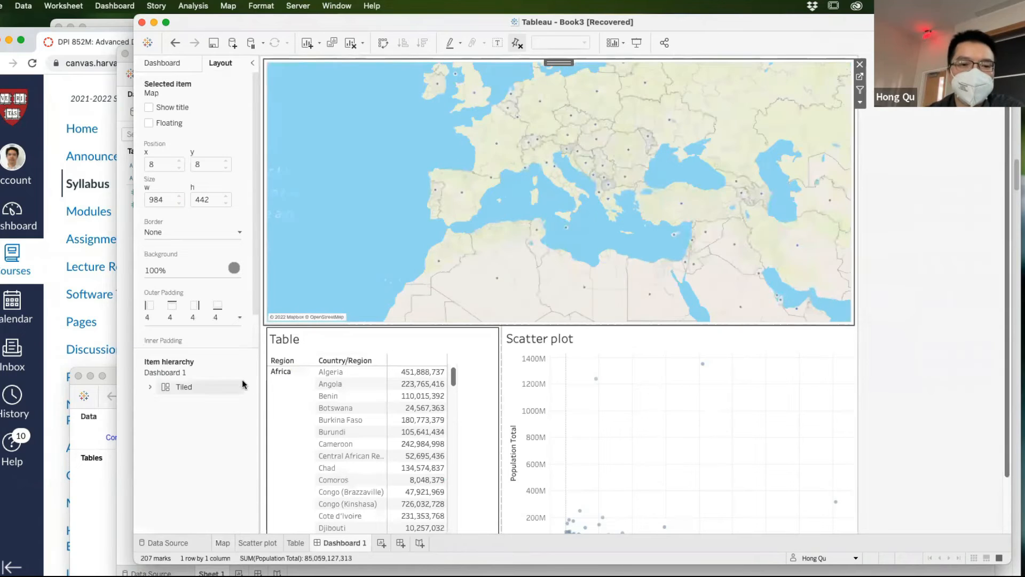
{"action": "left_click", "coordinate": [166, 64]}
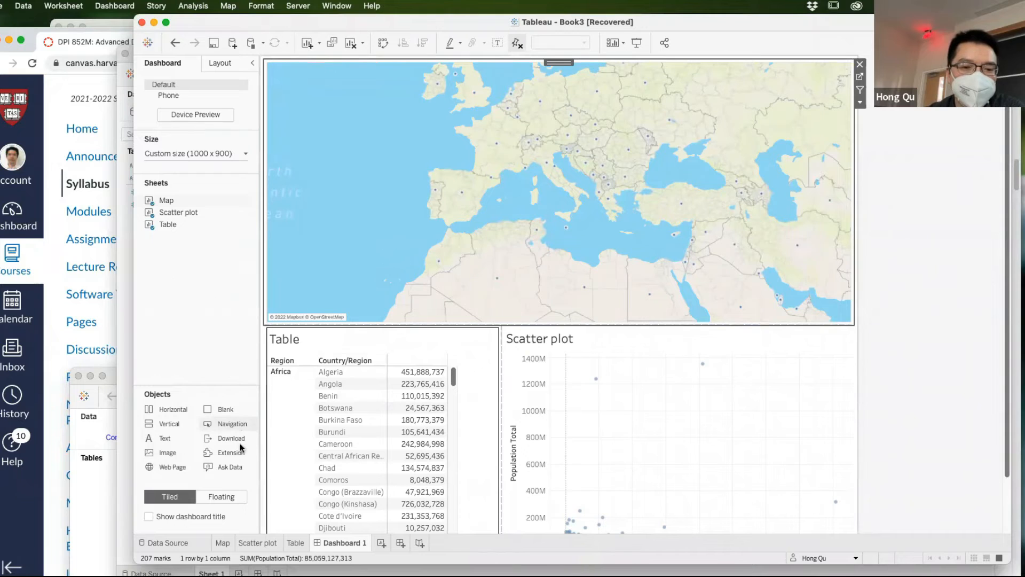
{"action": "right_click", "coordinate": [345, 541]}
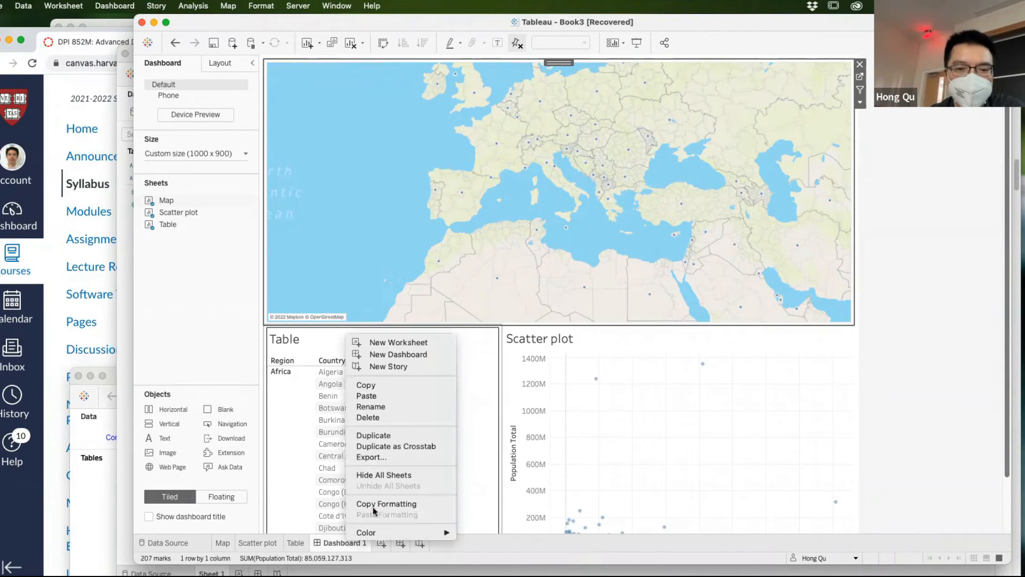
{"action": "left_click", "coordinate": [390, 436]}
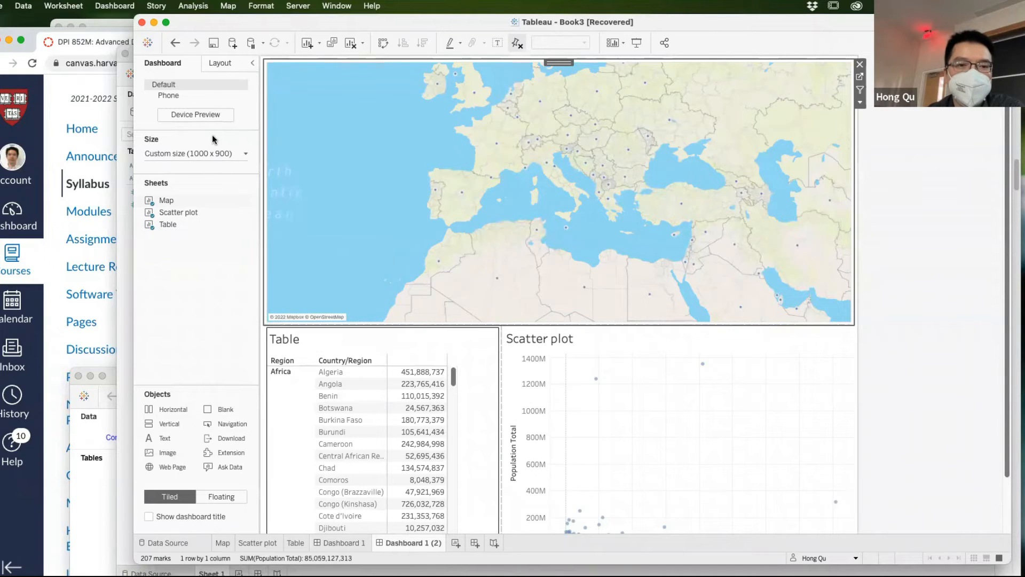
Step: On the original Dashboard 1, add a Navigation object above the map and shrink it to a thin strip
{"action": "left_click", "coordinate": [344, 542]}
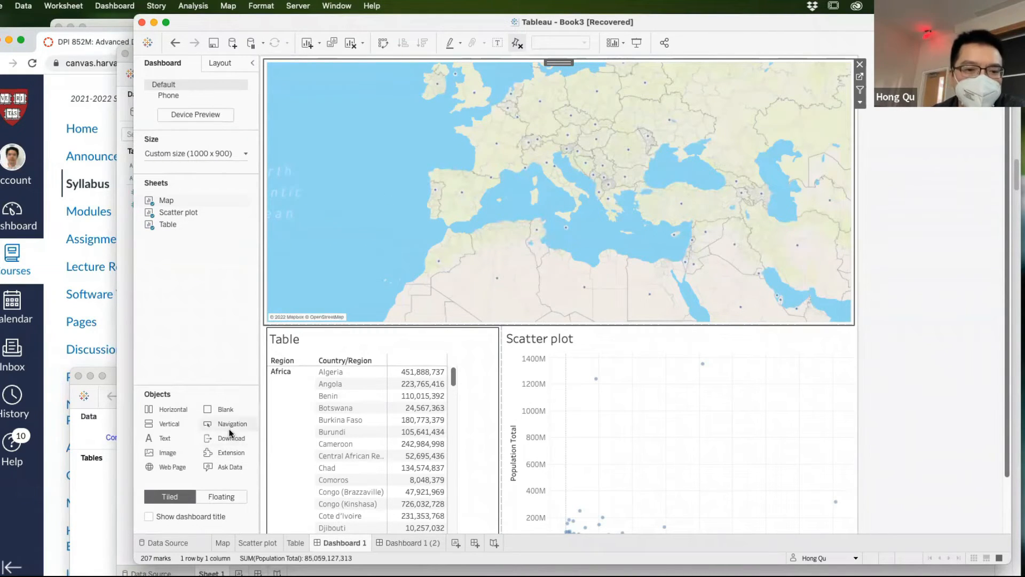
{"action": "mouse_move", "coordinate": [227, 421]}
{"action": "left_mouse_down"}
{"action": "mouse_move", "coordinate": [473, 270]}
{"action": "mouse_move", "coordinate": [610, 155]}
{"action": "left_mouse_up"}
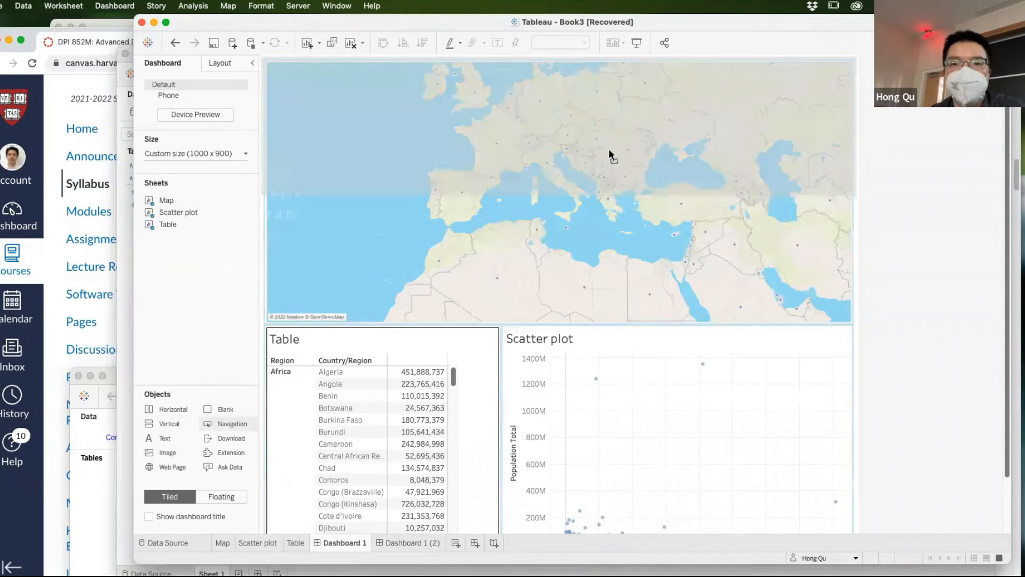
{"action": "mouse_move", "coordinate": [622, 101]}
{"action": "left_mouse_down"}
{"action": "mouse_move", "coordinate": [623, 89]}
{"action": "mouse_move", "coordinate": [754, 319]}
{"action": "mouse_move", "coordinate": [737, 160]}
{"action": "mouse_move", "coordinate": [686, 77]}
{"action": "left_mouse_up"}
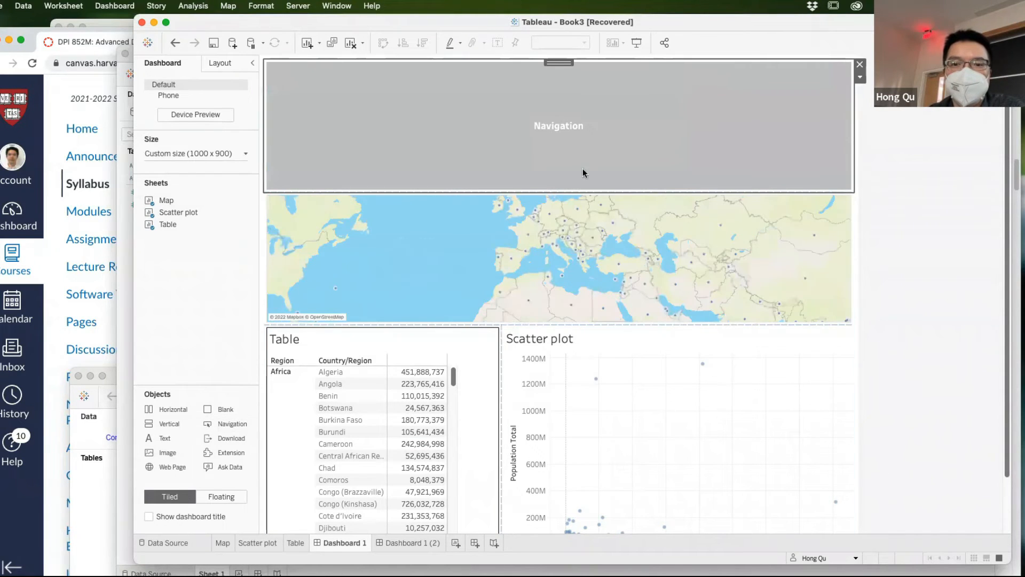
{"action": "left_click_drag", "start_coordinate": [591, 190], "coordinate": [590, 96]}
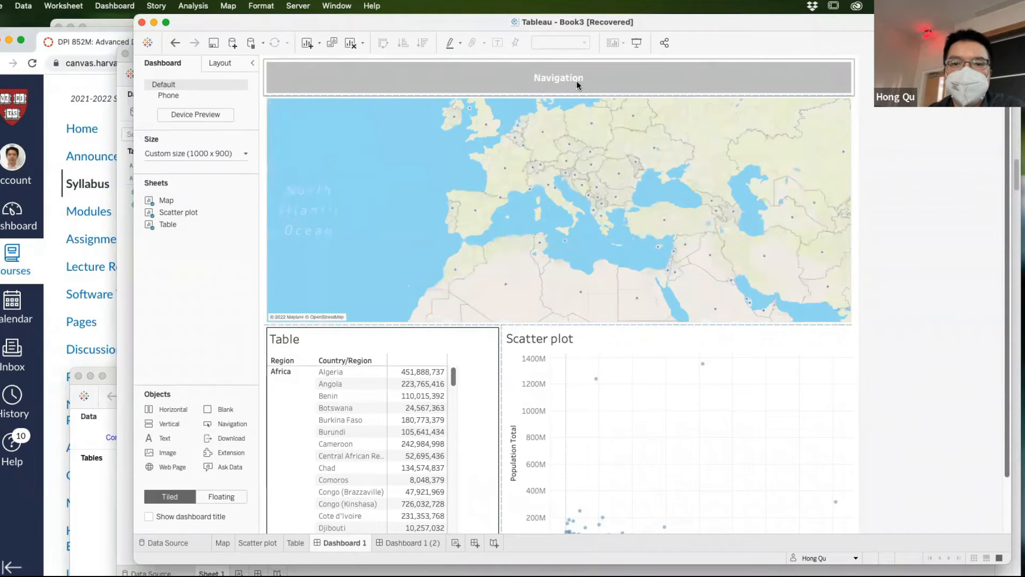
Step: Add a second Navigation object beside the first one above the map
{"action": "left_click", "coordinate": [575, 72]}
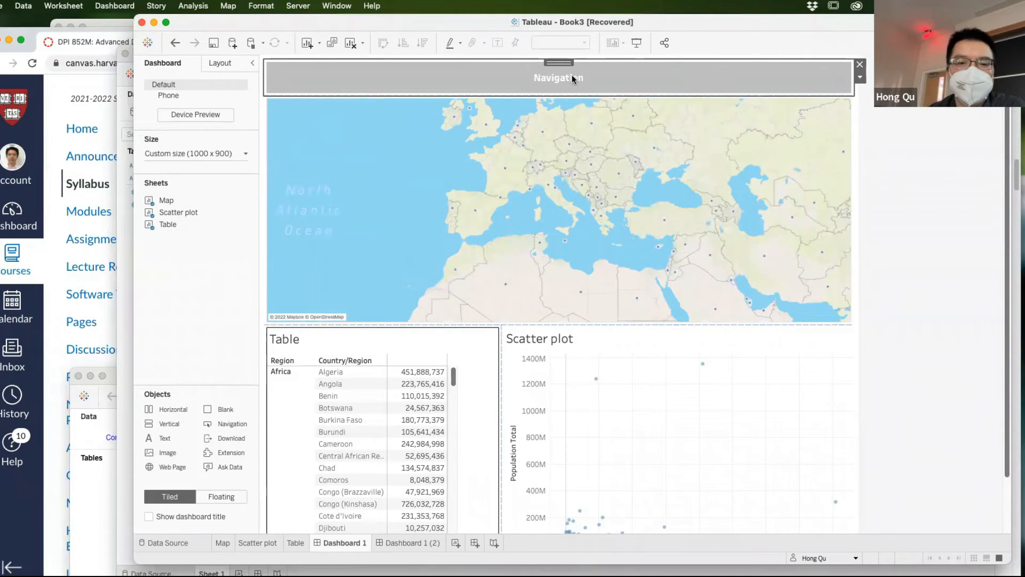
{"action": "left_click", "coordinate": [398, 339]}
{"action": "left_click_drag", "start_coordinate": [399, 339], "coordinate": [684, 73]}
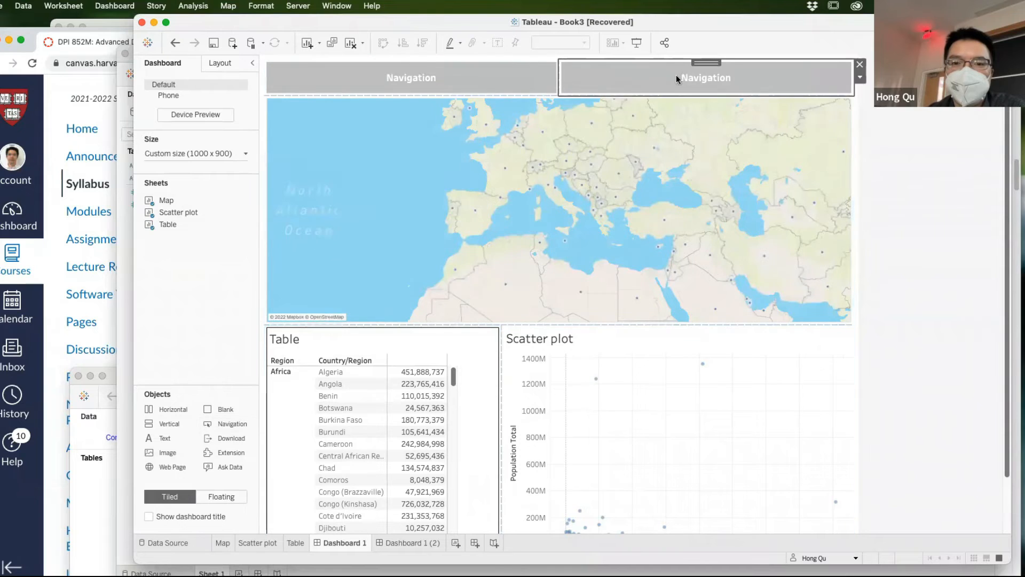
Step: Set the first navigation button above the map to navigate to Dashboard 1 (2)
{"action": "double_click", "coordinate": [463, 83]}
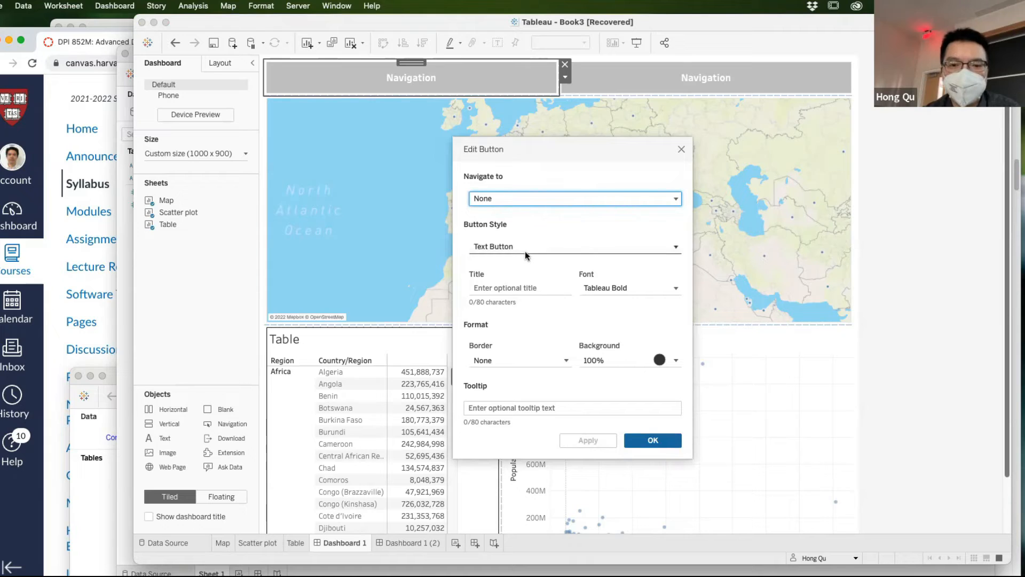
{"action": "left_click", "coordinate": [517, 201]}
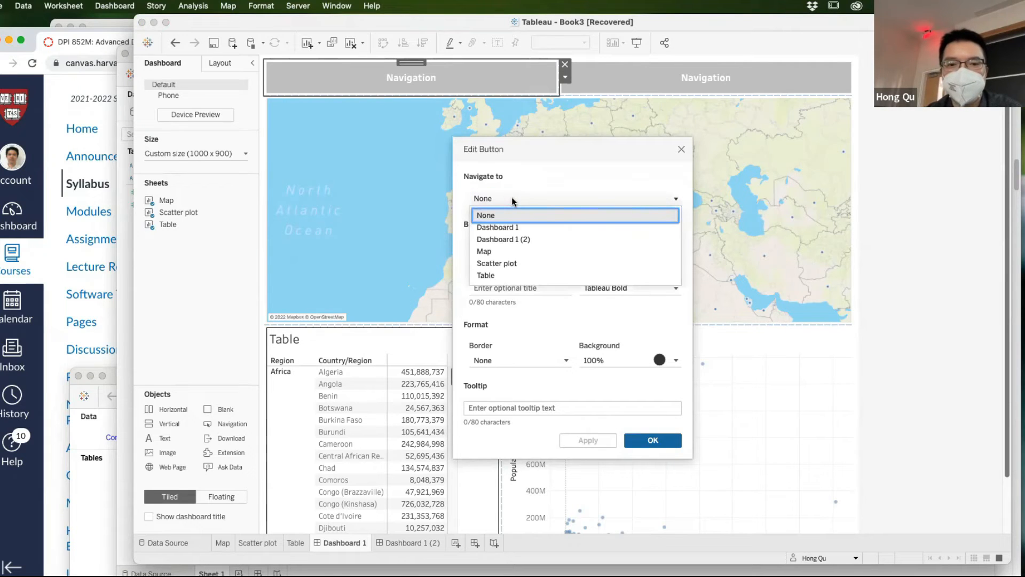
{"action": "left_click", "coordinate": [515, 239]}
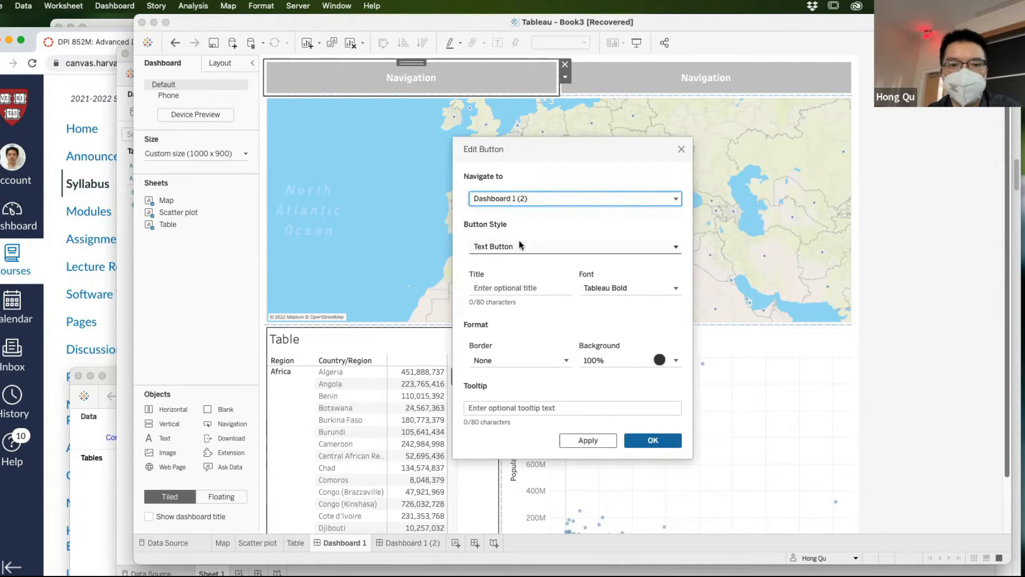
{"action": "left_click", "coordinate": [651, 450]}
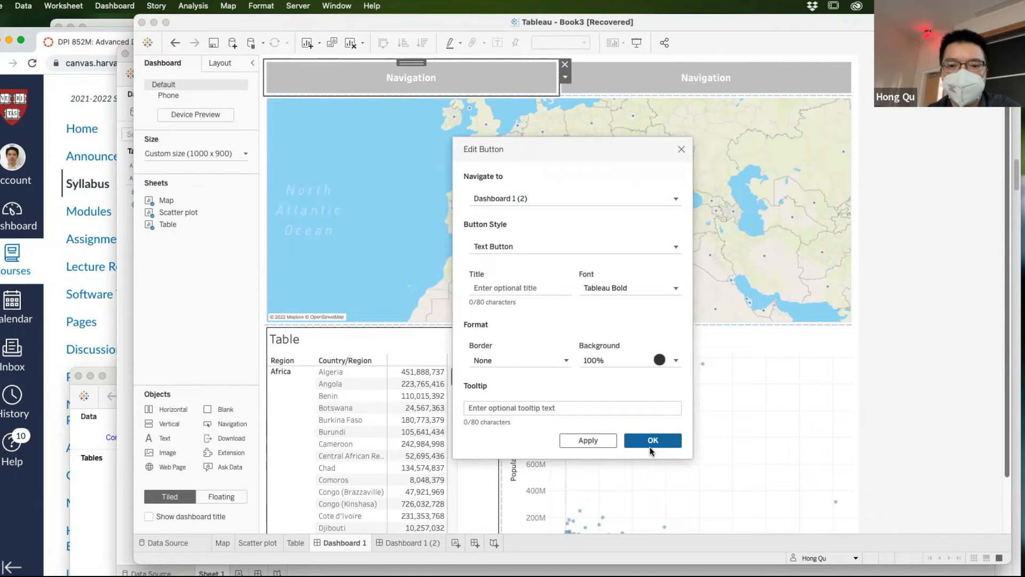
{"action": "left_click", "coordinate": [651, 440]}
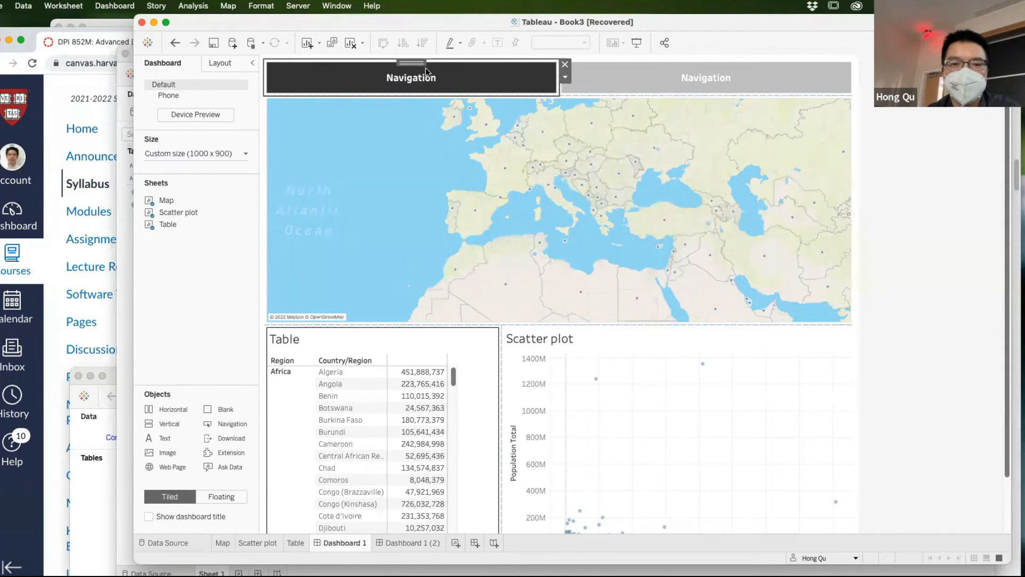
Step: Title the first navigation button "Go To Dashboard 2", keeping it as a text button
{"action": "right_click", "coordinate": [422, 81]}
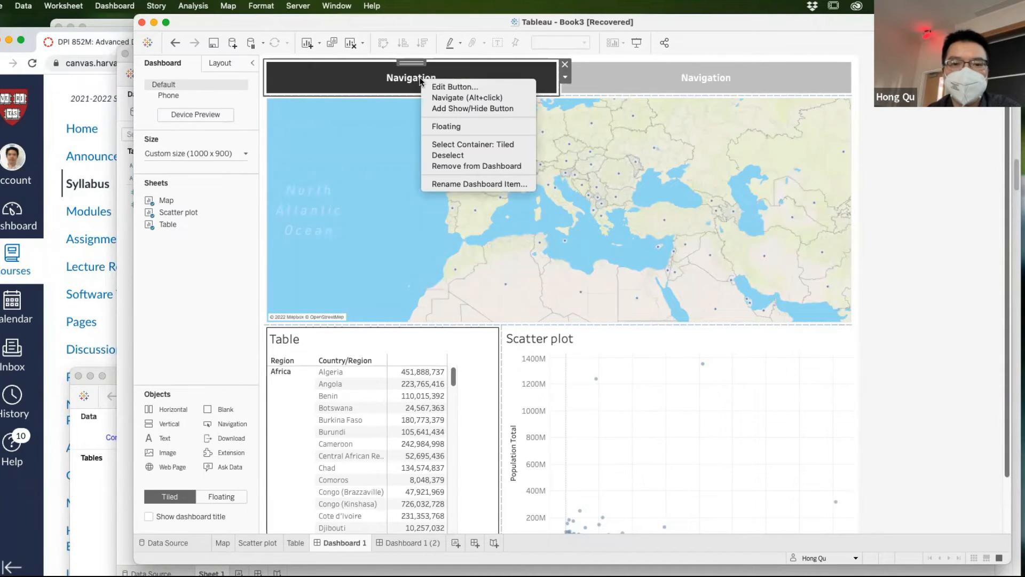
{"action": "left_click", "coordinate": [443, 87]}
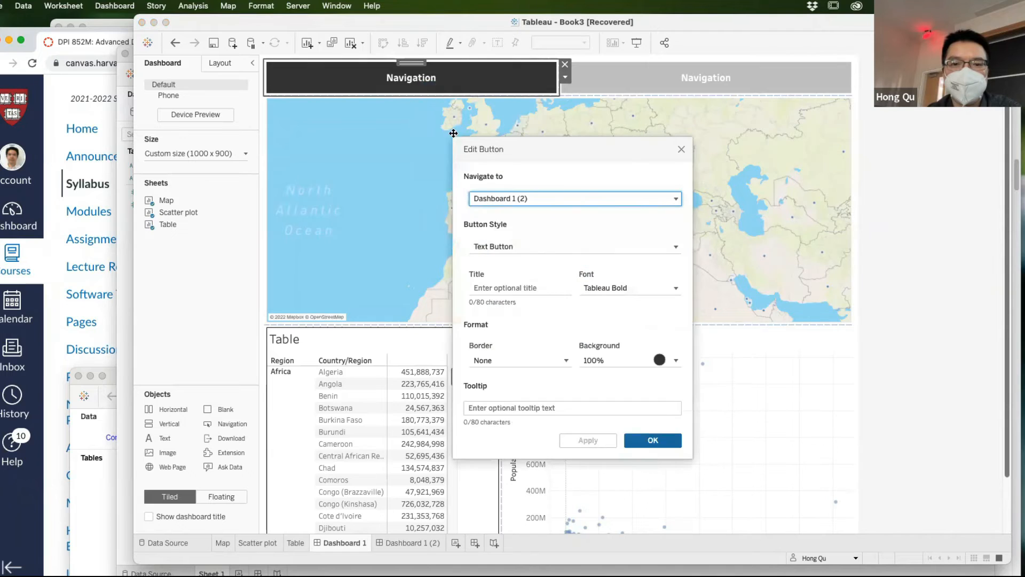
{"action": "left_click", "coordinate": [519, 247]}
{"action": "left_click", "coordinate": [520, 245]}
{"action": "left_click", "coordinate": [527, 289]}
{"action": "type", "text": "Go To Dashboard 2"}
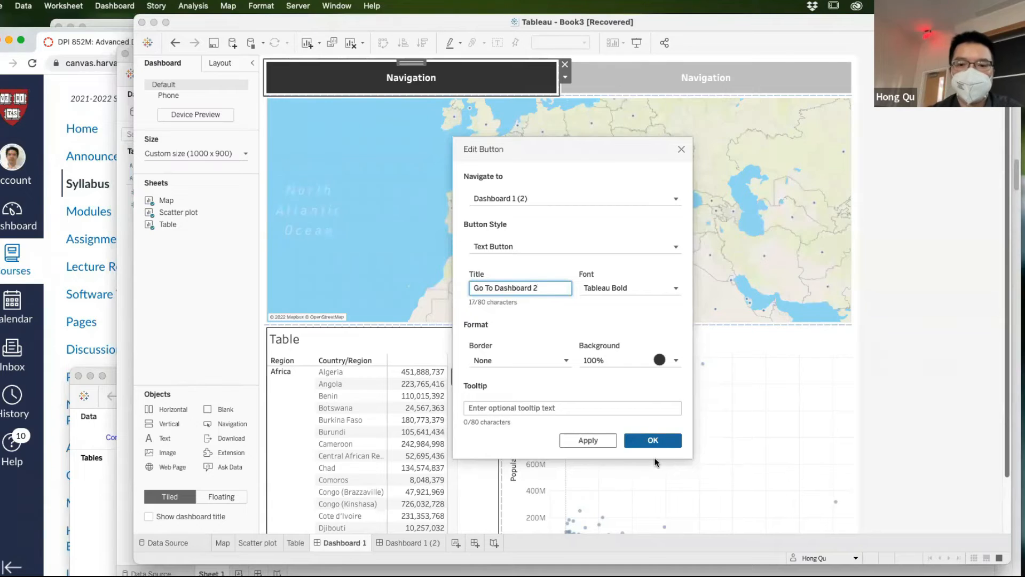
{"action": "left_click", "coordinate": [662, 439]}
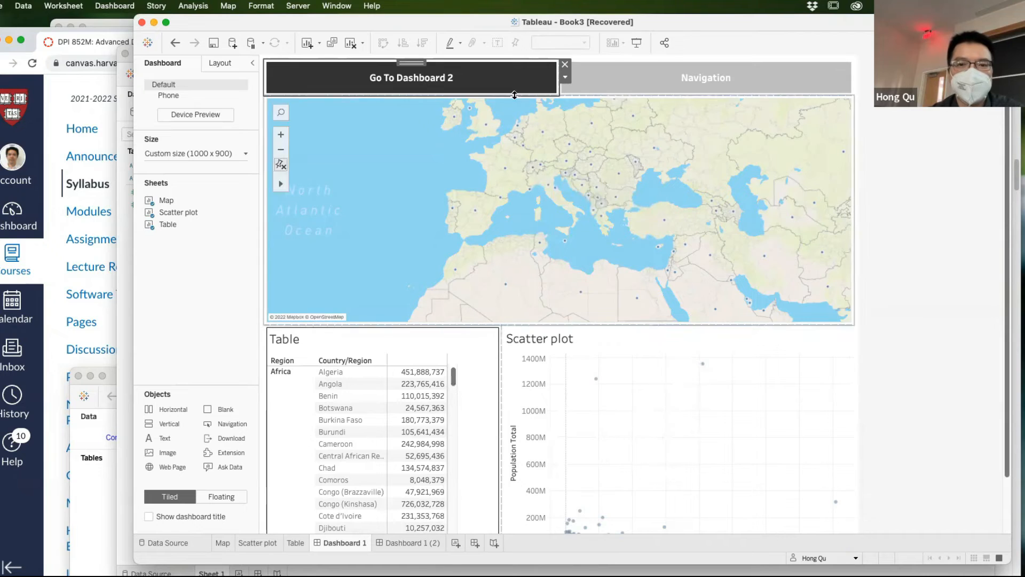
Step: Follow the Go To Dashboard 2 button in presentation mode, and add a thin Navigation object above the map on Dashboard 1 (2)
{"action": "left_click", "coordinate": [636, 43]}
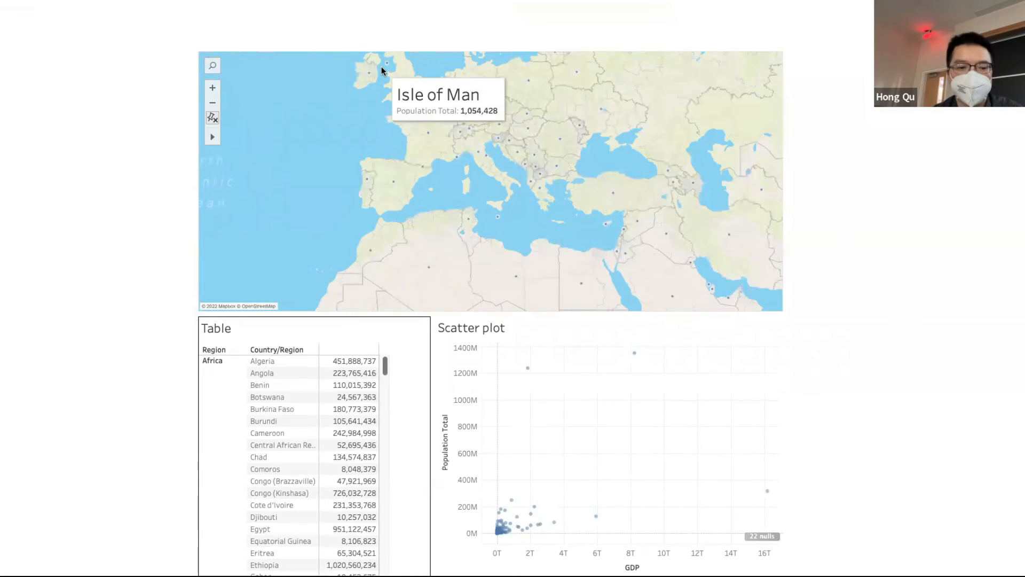
{"action": "key", "text": "Escape"}
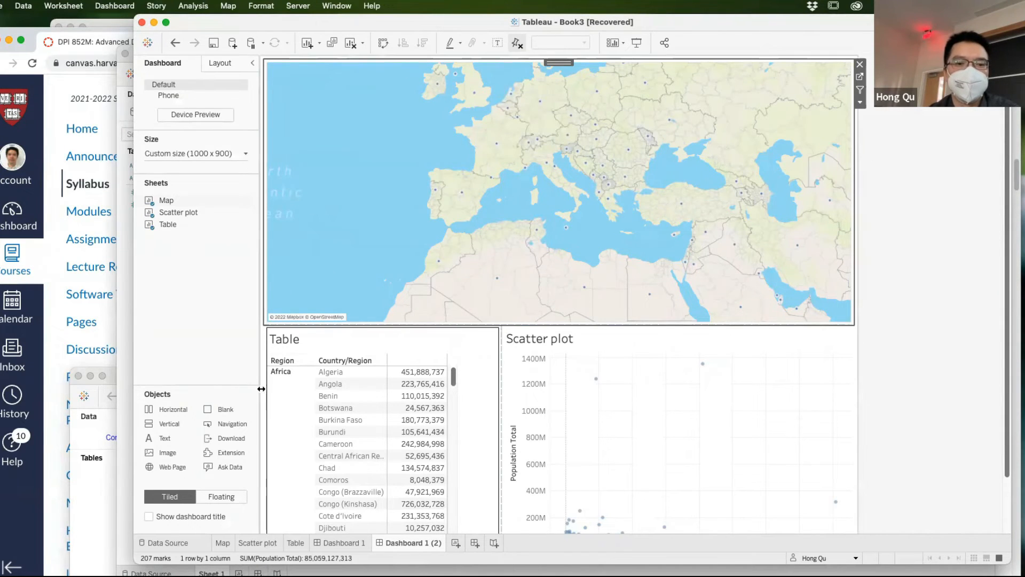
{"action": "mouse_move", "coordinate": [208, 410]}
{"action": "left_mouse_down"}
{"action": "mouse_move", "coordinate": [334, 304]}
{"action": "mouse_move", "coordinate": [411, 94]}
{"action": "left_mouse_up"}
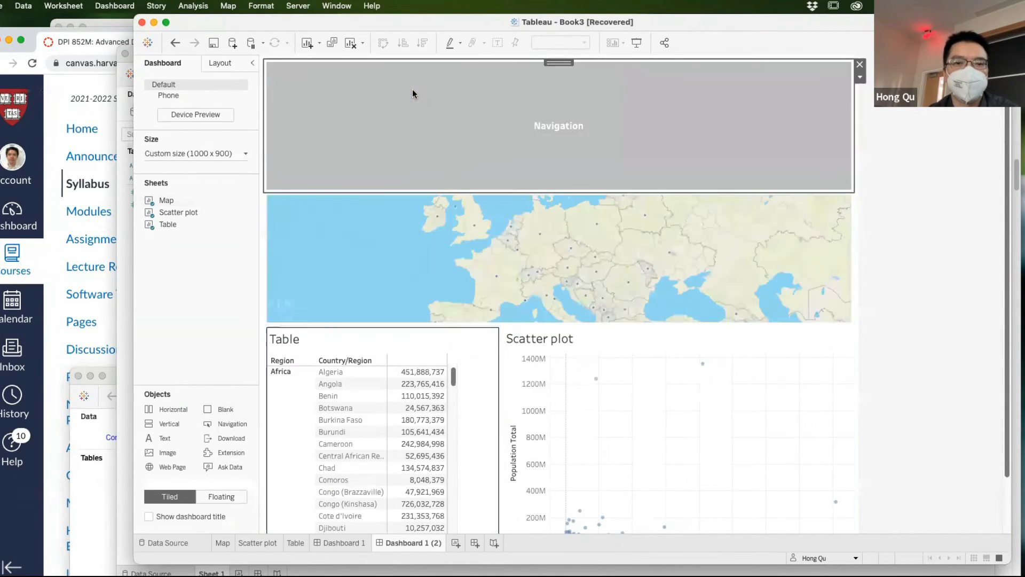
{"action": "left_click_drag", "start_coordinate": [518, 192], "coordinate": [505, 79]}
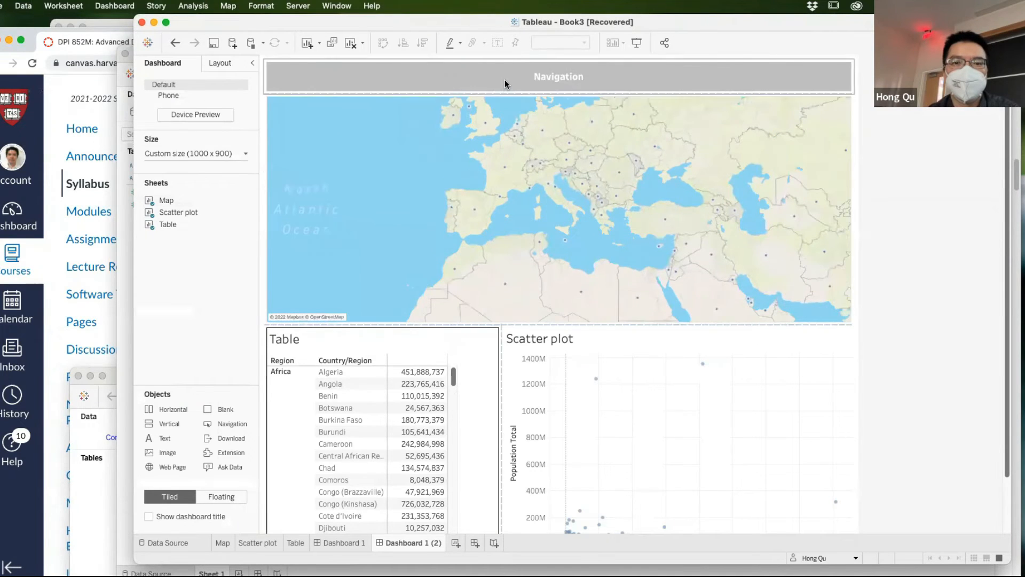
Step: Set the navigation button on Dashboard 1 (2) to navigate to Dashboard 1 and test it in presentation mode
{"action": "double_click", "coordinate": [505, 79]}
{"action": "left_click", "coordinate": [521, 197]}
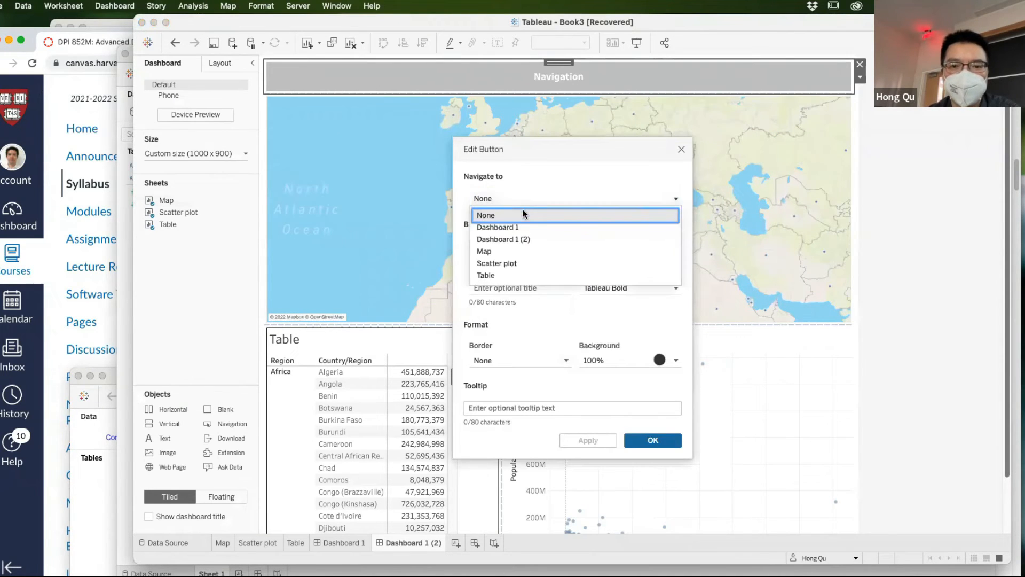
{"action": "left_click", "coordinate": [525, 225]}
{"action": "left_click", "coordinate": [609, 440]}
{"action": "left_click", "coordinate": [652, 440]}
{"action": "left_click", "coordinate": [635, 42]}
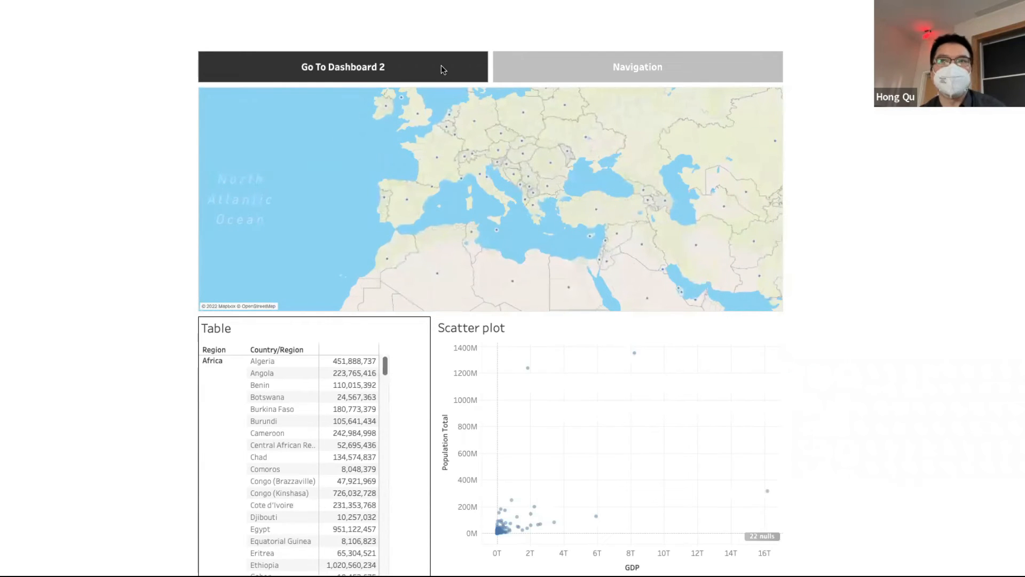
Step: Exit presentation mode, create a new story and place the Map sheet in its first story point
{"action": "key", "text": "Escape"}
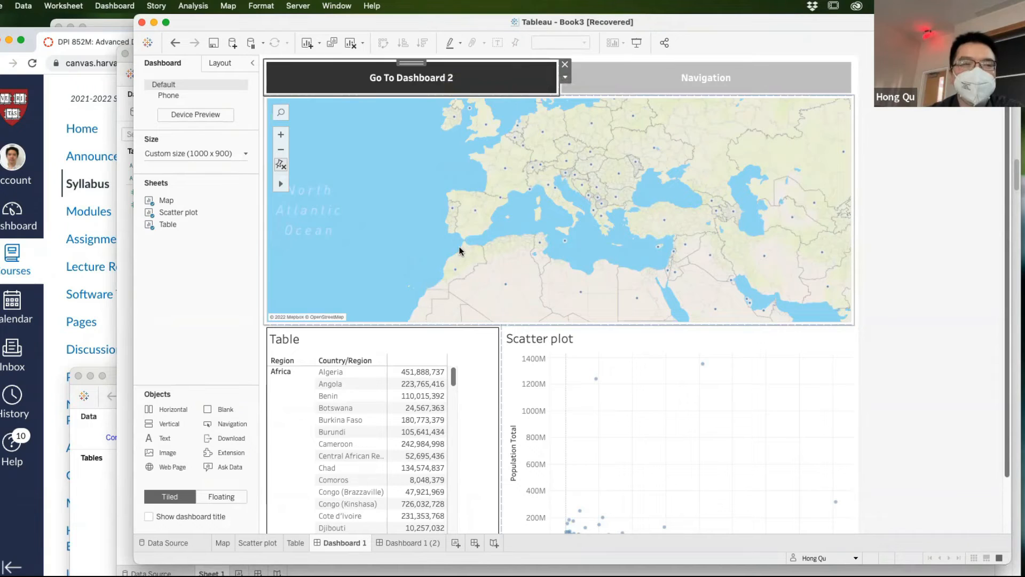
{"action": "left_click", "coordinate": [494, 542]}
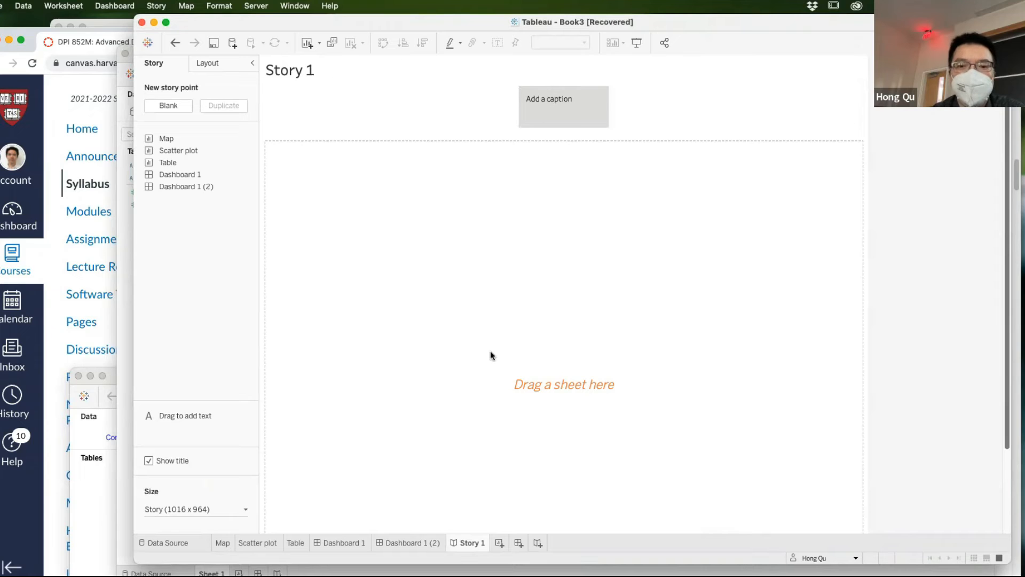
{"action": "double_click", "coordinate": [193, 150]}
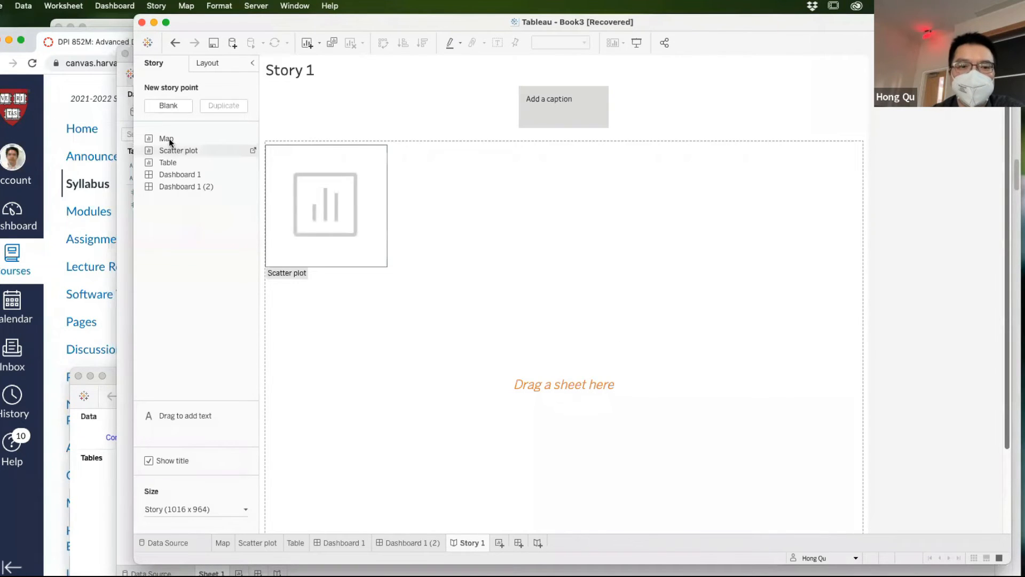
{"action": "left_click_drag", "start_coordinate": [167, 139], "coordinate": [590, 338]}
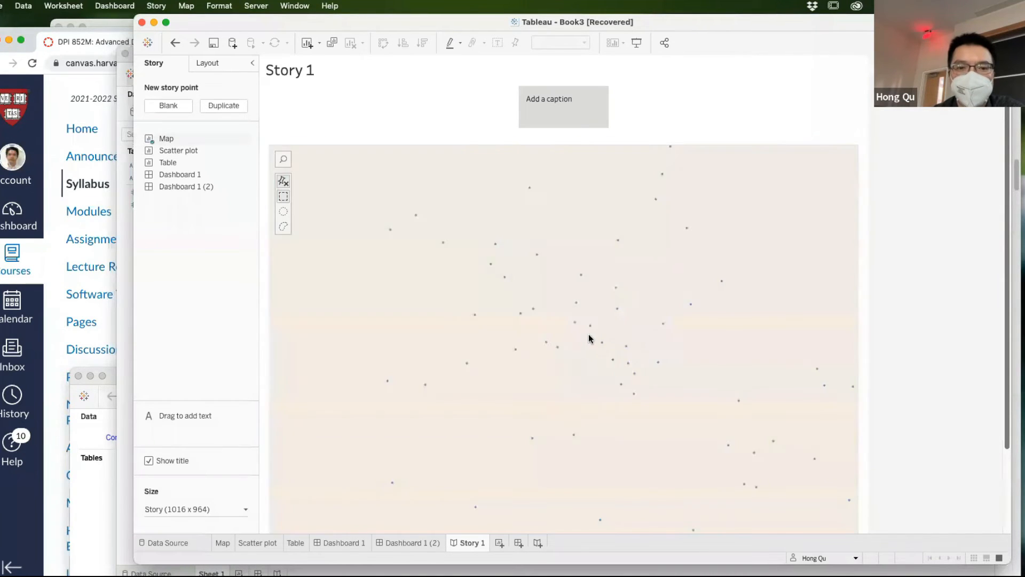
{"action": "mouse_move", "coordinate": [535, 312]}
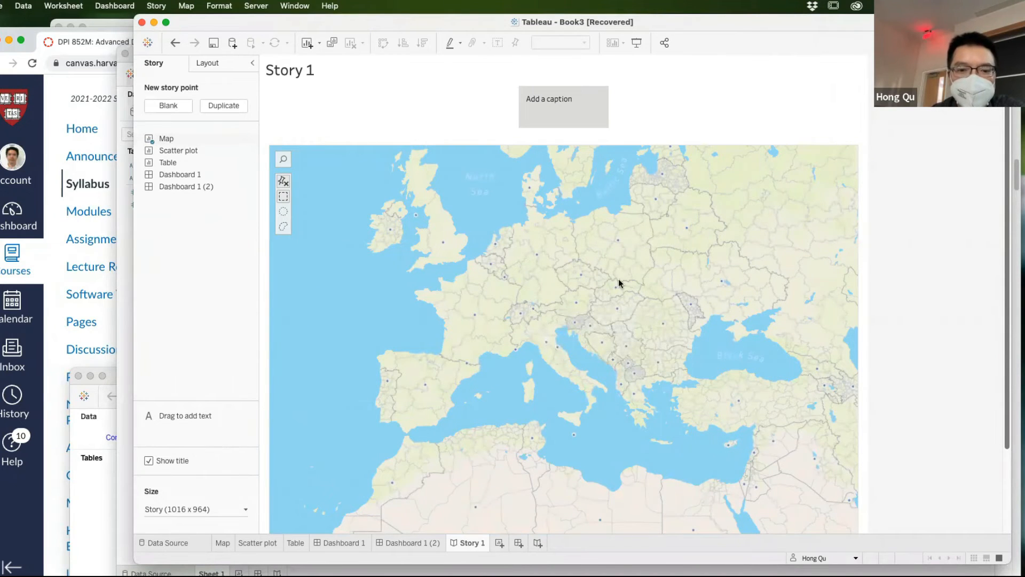
{"action": "left_click", "coordinate": [599, 107]}
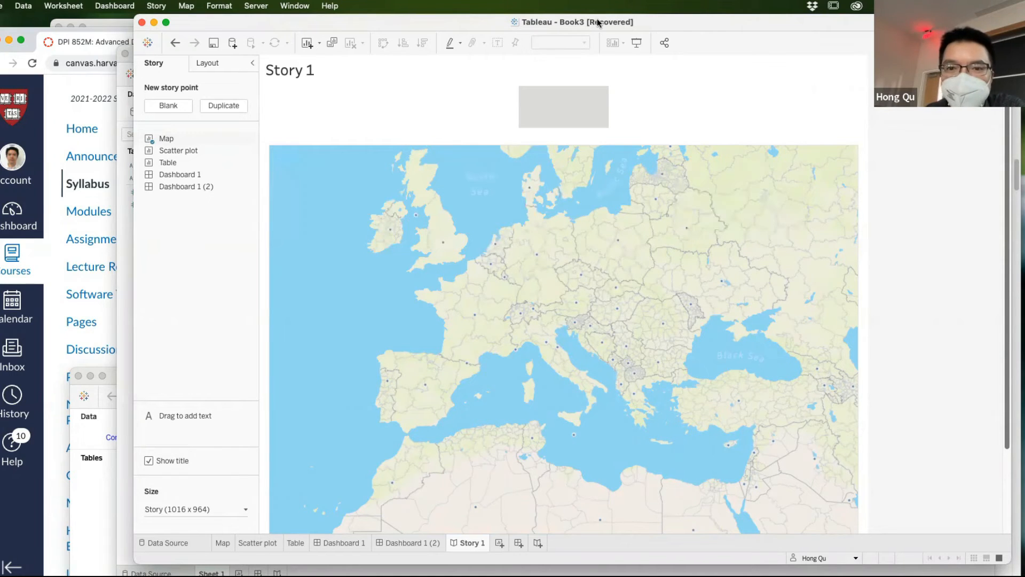
{"action": "left_click_drag", "start_coordinate": [598, 22], "coordinate": [505, 24]}
{"action": "scroll", "coordinate": [784, 314], "scroll_direction": "down", "scroll_amount": 3}
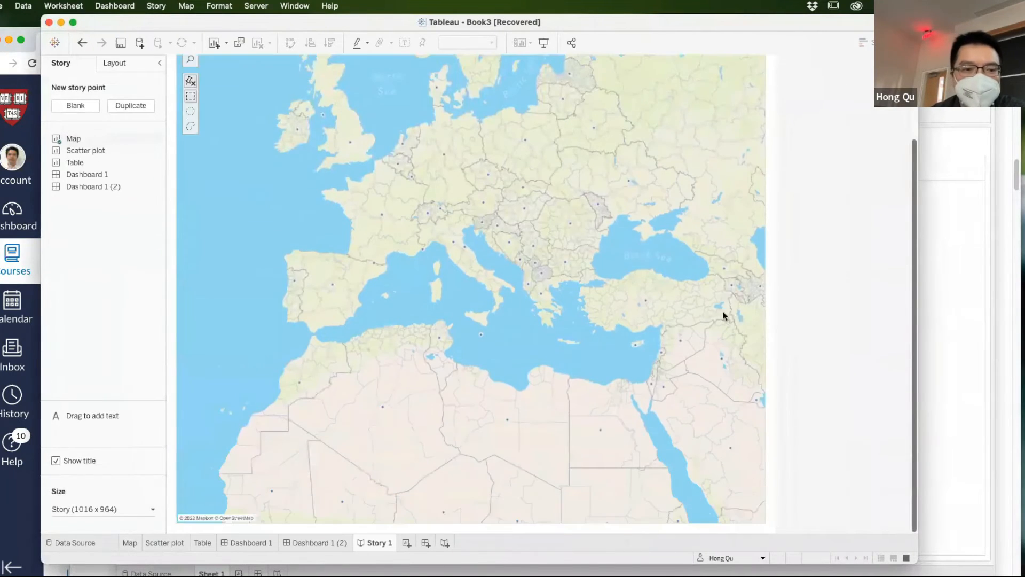
{"action": "scroll", "coordinate": [724, 315], "scroll_direction": "up", "scroll_amount": 3}
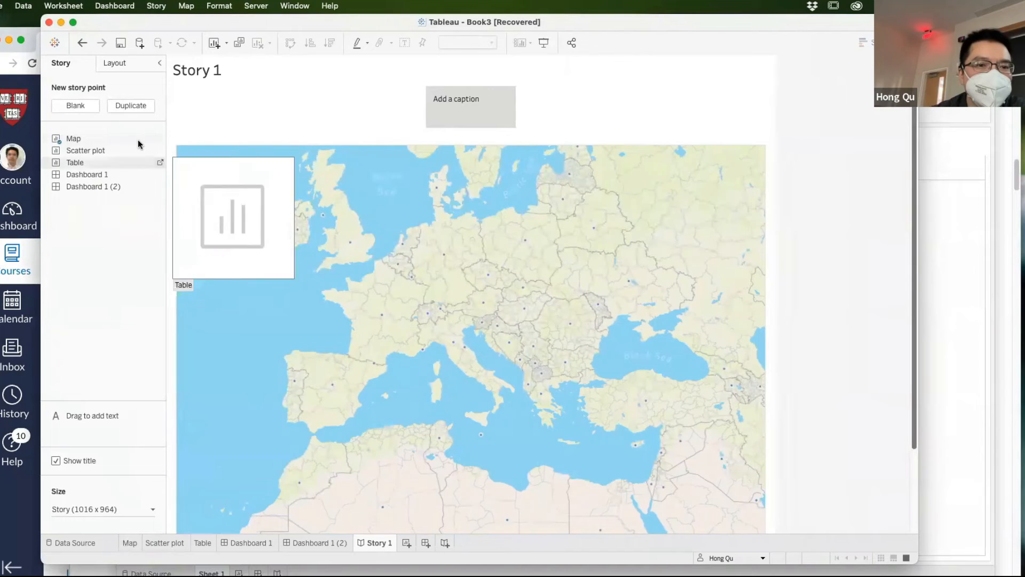
Step: Add three blank story points to the story after the map point
{"action": "left_click", "coordinate": [80, 105]}
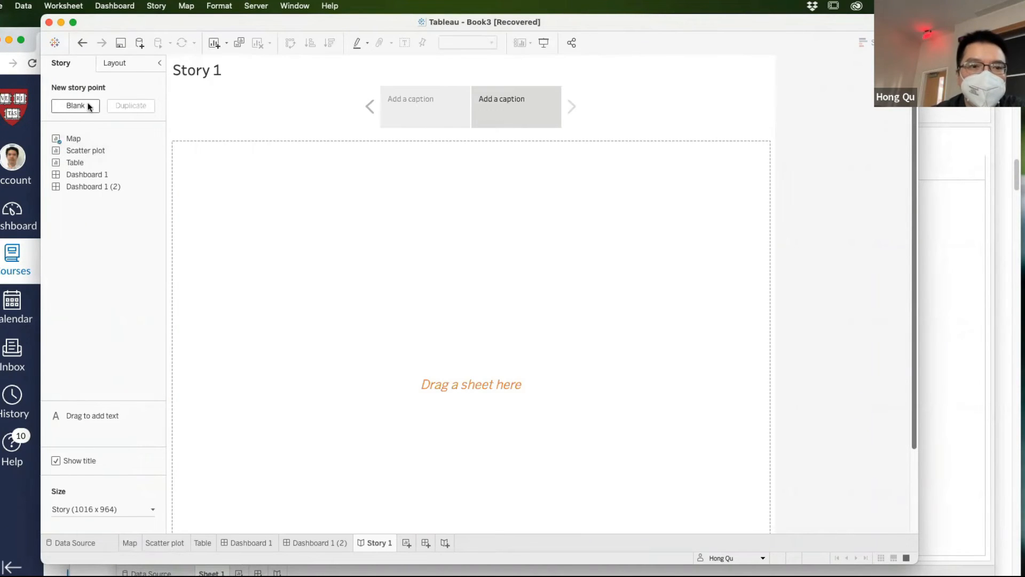
{"action": "left_click", "coordinate": [88, 107]}
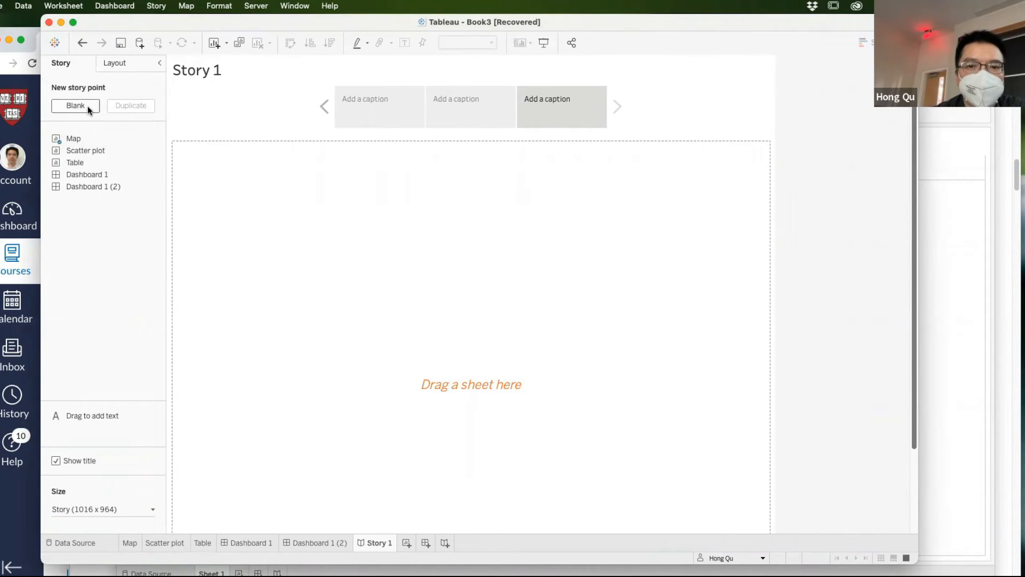
{"action": "left_click", "coordinate": [88, 107]}
Step: Fill the second, third and fourth story points with Dashboard 1, Dashboard 1 (2) and the Scatter plot sheet, respectively
{"action": "left_click", "coordinate": [431, 115]}
{"action": "left_click_drag", "start_coordinate": [89, 174], "coordinate": [464, 224]}
{"action": "left_click", "coordinate": [501, 111]}
{"action": "left_click_drag", "start_coordinate": [93, 186], "coordinate": [526, 251]}
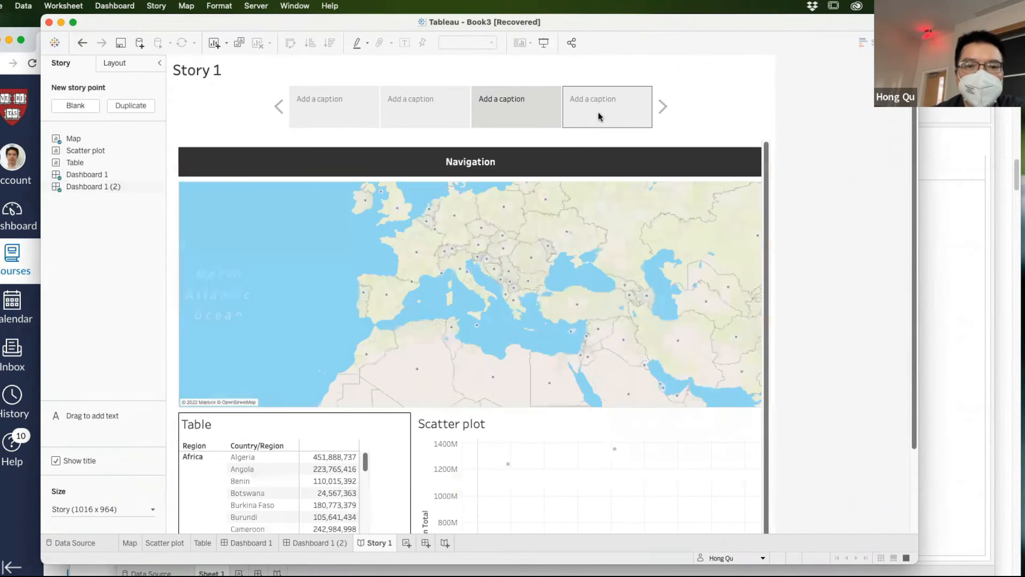
{"action": "left_click", "coordinate": [589, 114]}
{"action": "left_click_drag", "start_coordinate": [85, 150], "coordinate": [423, 266]}
Step: Step through all four story points in order twice to review the story's sequence
{"action": "left_click", "coordinate": [314, 98]}
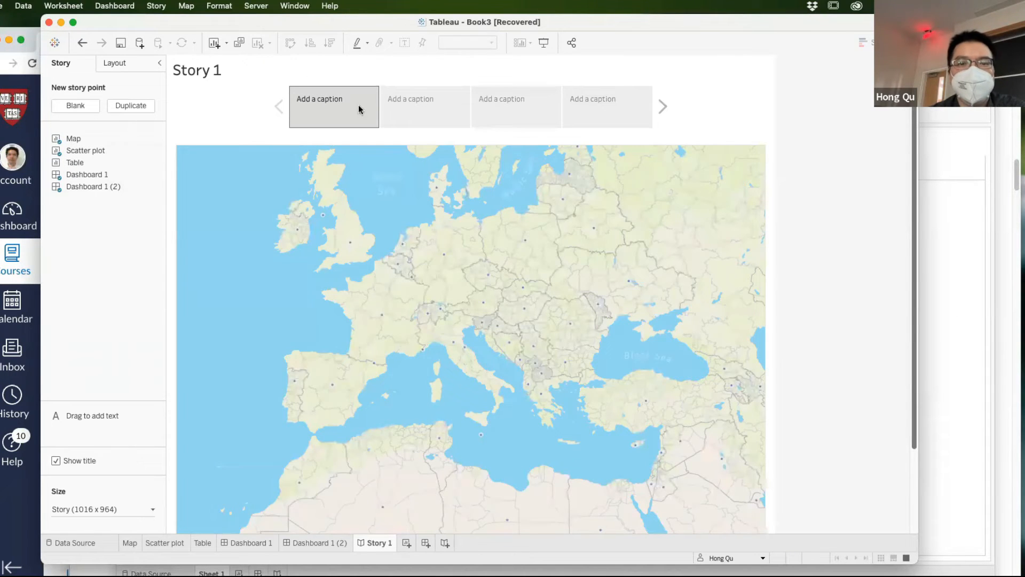
{"action": "left_click", "coordinate": [428, 107]}
{"action": "left_click", "coordinate": [503, 106]}
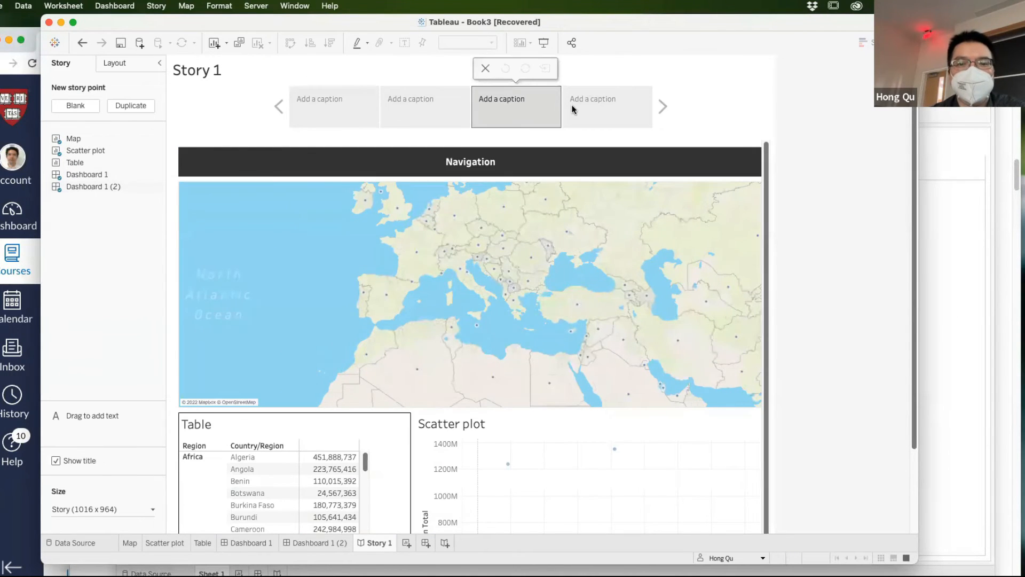
{"action": "left_click", "coordinate": [607, 105]}
{"action": "left_click", "coordinate": [318, 105]}
{"action": "left_click", "coordinate": [419, 107]}
{"action": "left_click", "coordinate": [516, 110]}
{"action": "left_click", "coordinate": [592, 107]}
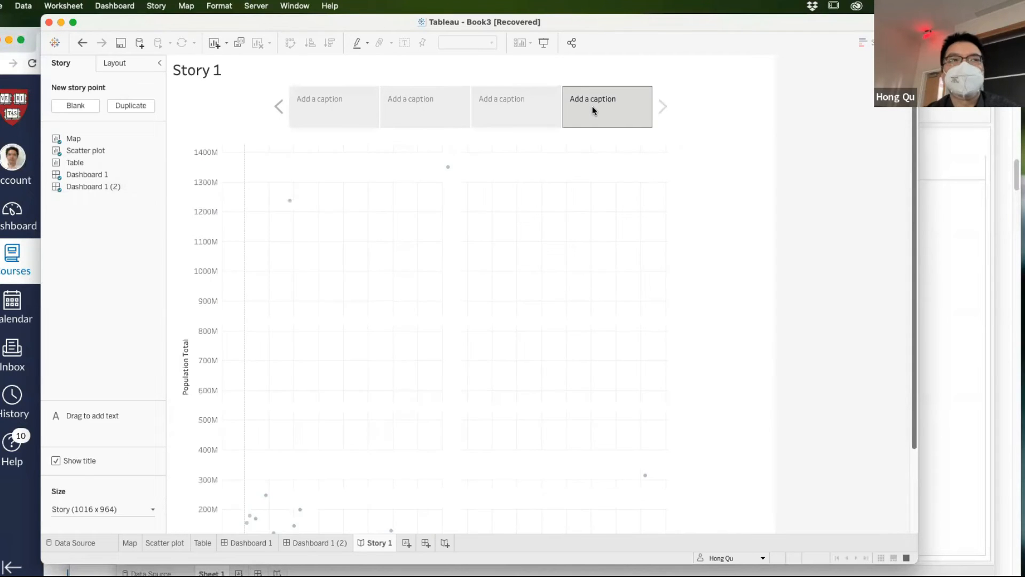
Step: Add a text box reading "TExt" to the scatter plot story point and move it near the plot's upper-left corner
{"action": "mouse_move", "coordinate": [388, 114]}
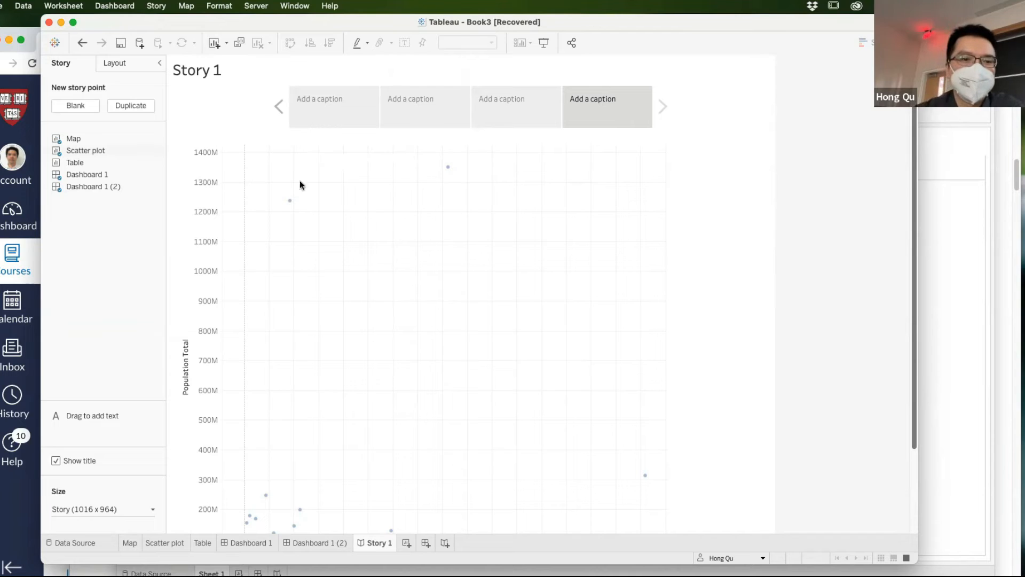
{"action": "left_click_drag", "start_coordinate": [101, 417], "coordinate": [383, 168]}
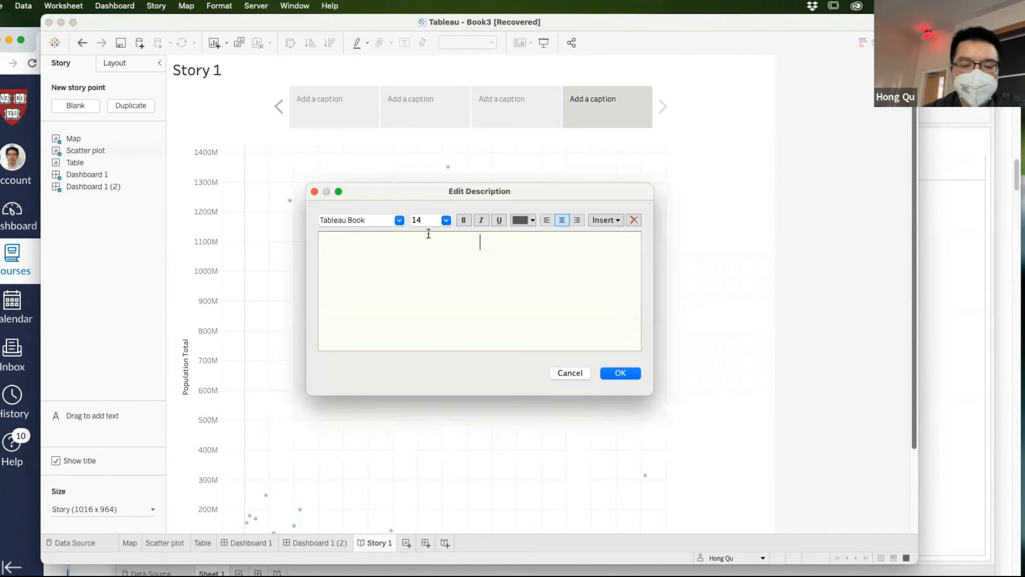
{"action": "type", "text": "TExt"}
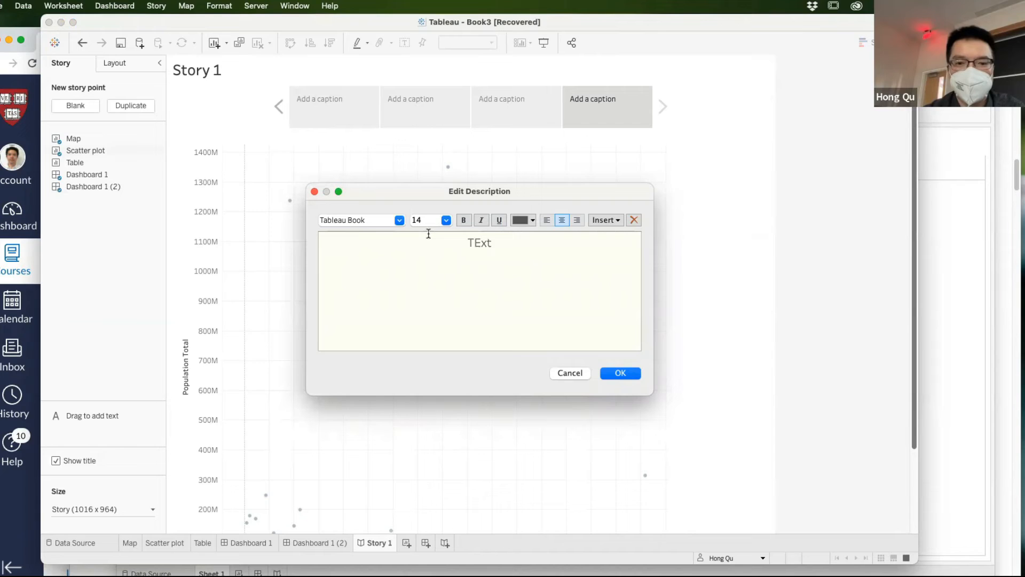
{"action": "left_click", "coordinate": [636, 371]}
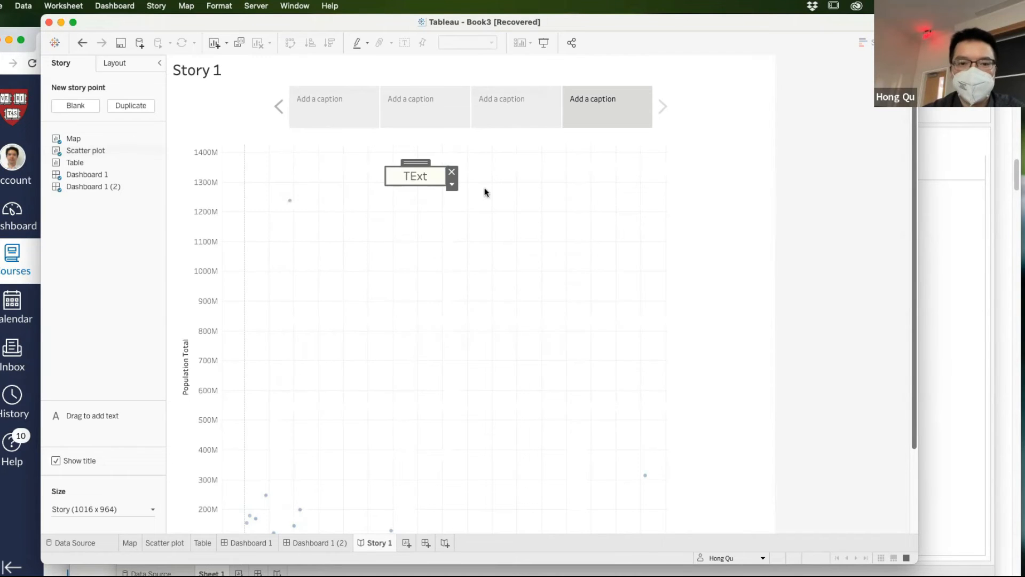
{"action": "left_click_drag", "start_coordinate": [414, 161], "coordinate": [310, 136]}
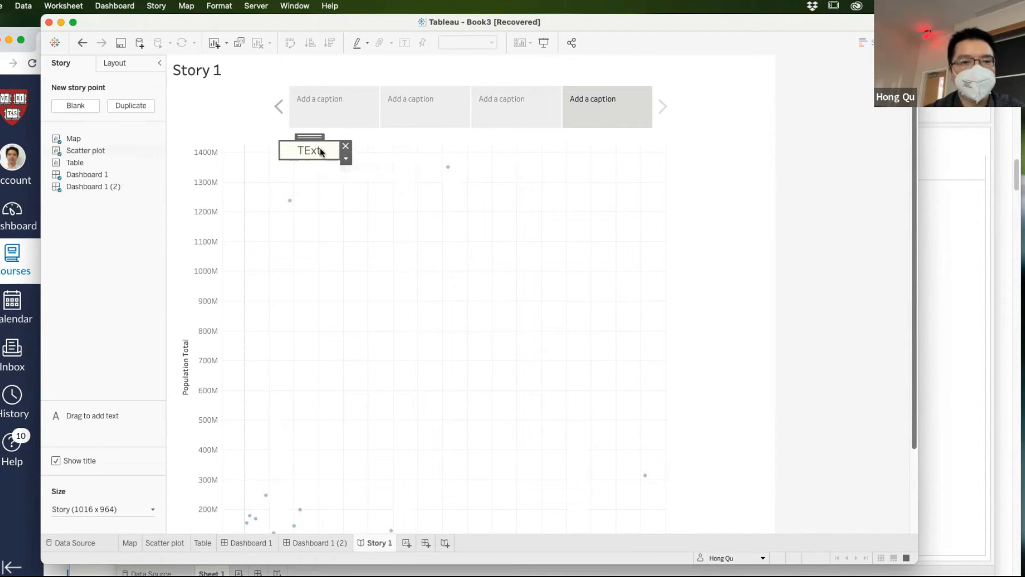
Step: On Dashboard 1, insert an empty text object directly below the map and shrink it to about 75 px high
{"action": "left_click", "coordinate": [303, 543]}
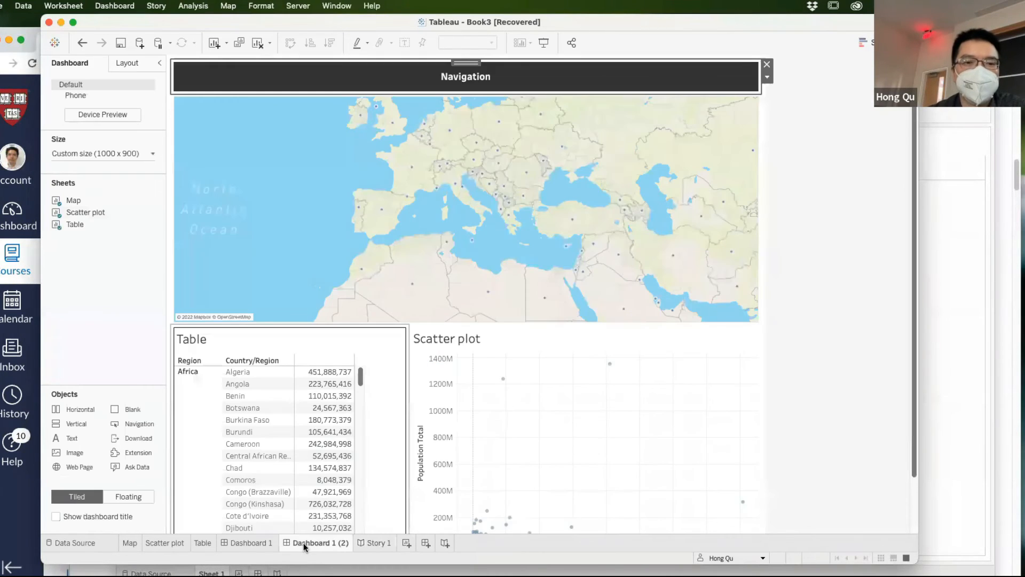
{"action": "left_click", "coordinate": [250, 543]}
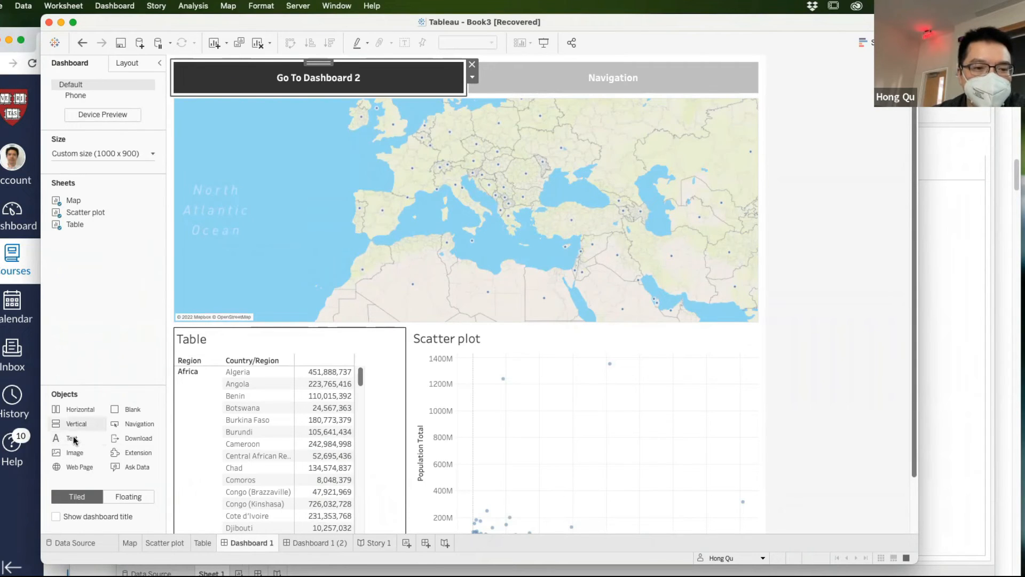
{"action": "left_click_drag", "start_coordinate": [75, 437], "coordinate": [444, 252]}
{"action": "left_click_drag", "start_coordinate": [446, 307], "coordinate": [445, 301]}
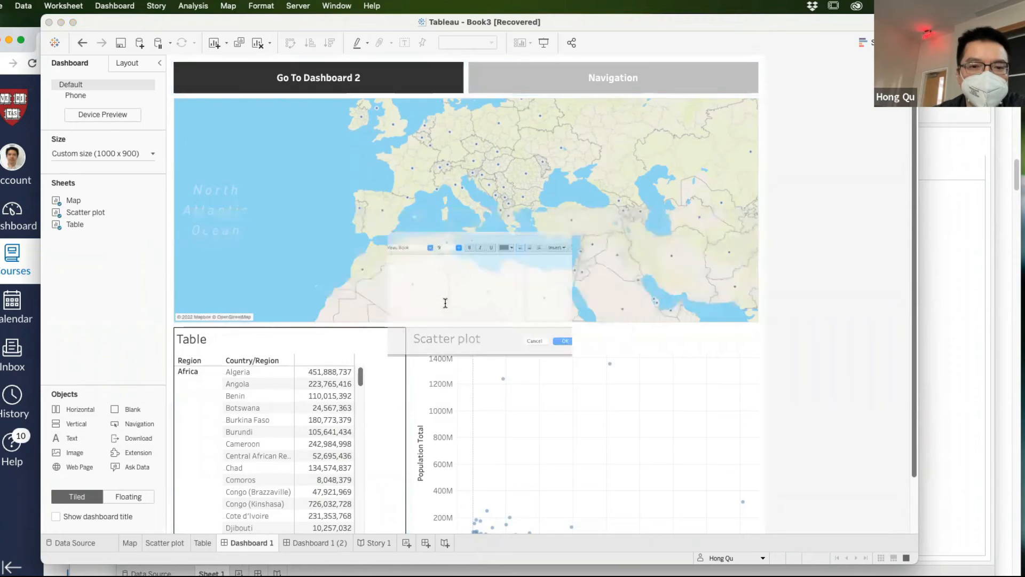
{"action": "left_click", "coordinate": [623, 372]}
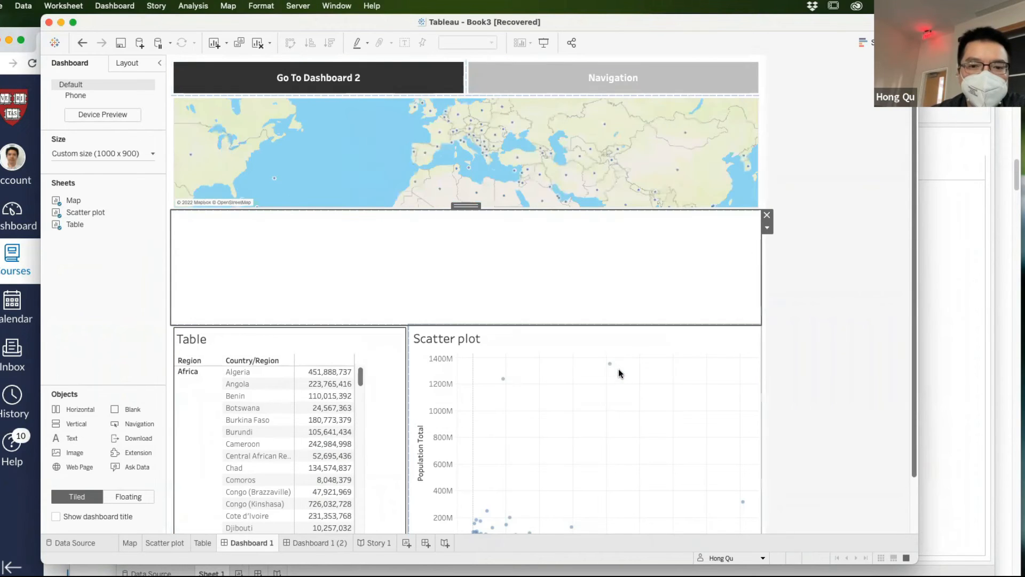
{"action": "left_click_drag", "start_coordinate": [395, 210], "coordinate": [395, 277]}
{"action": "left_click", "coordinate": [813, 309]}
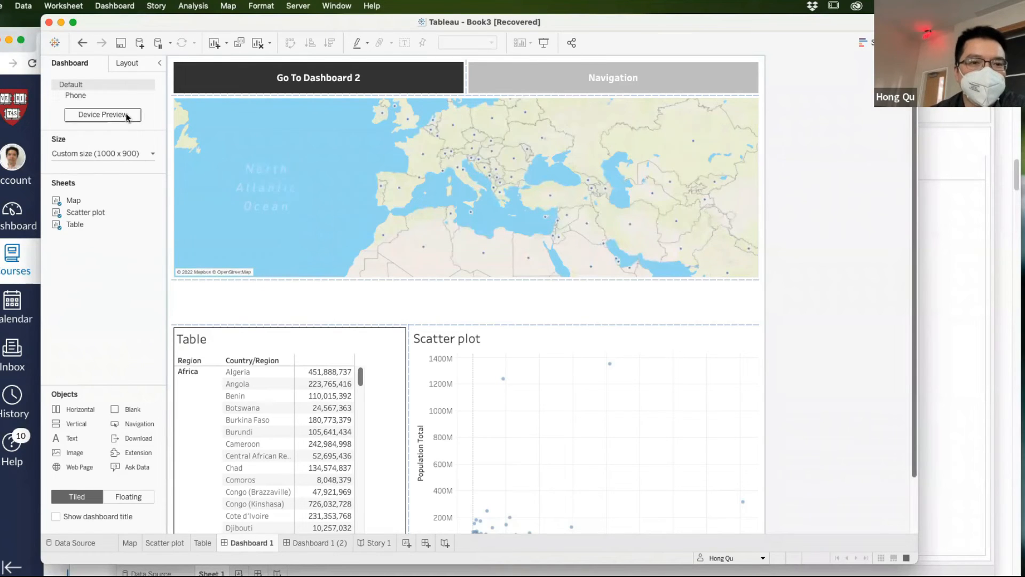
Step: Examine the layout properties of the empty text object on Dashboard 1, and return to the dashboard's sheets and objects
{"action": "left_click", "coordinate": [130, 65]}
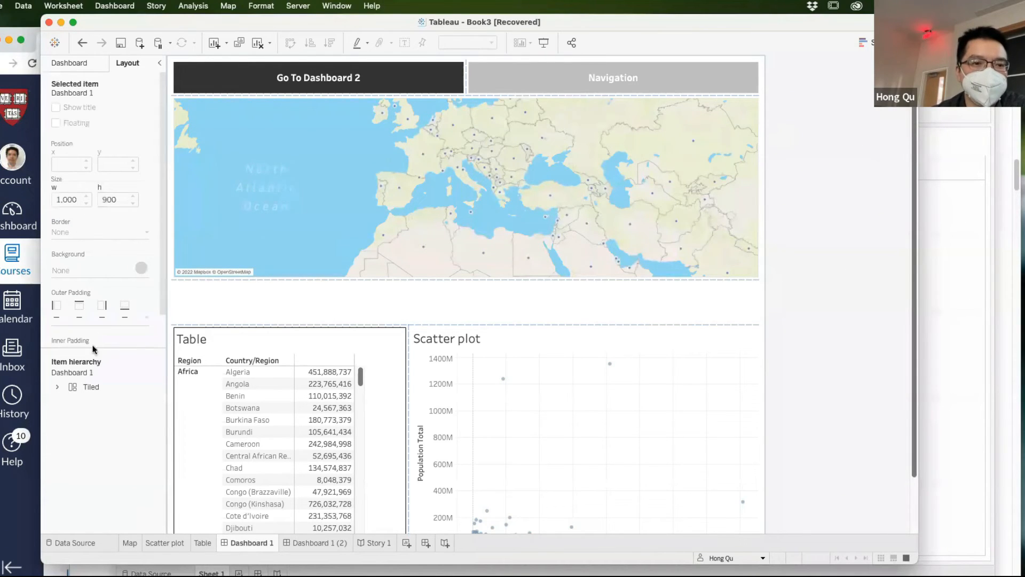
{"action": "left_click", "coordinate": [295, 316]}
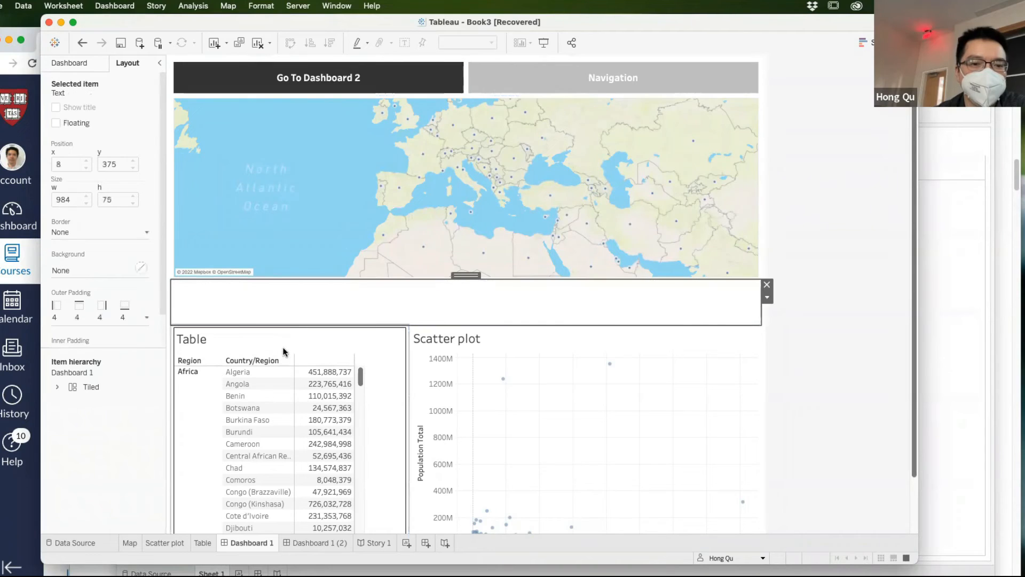
{"action": "left_click", "coordinate": [283, 350]}
{"action": "left_click", "coordinate": [80, 62]}
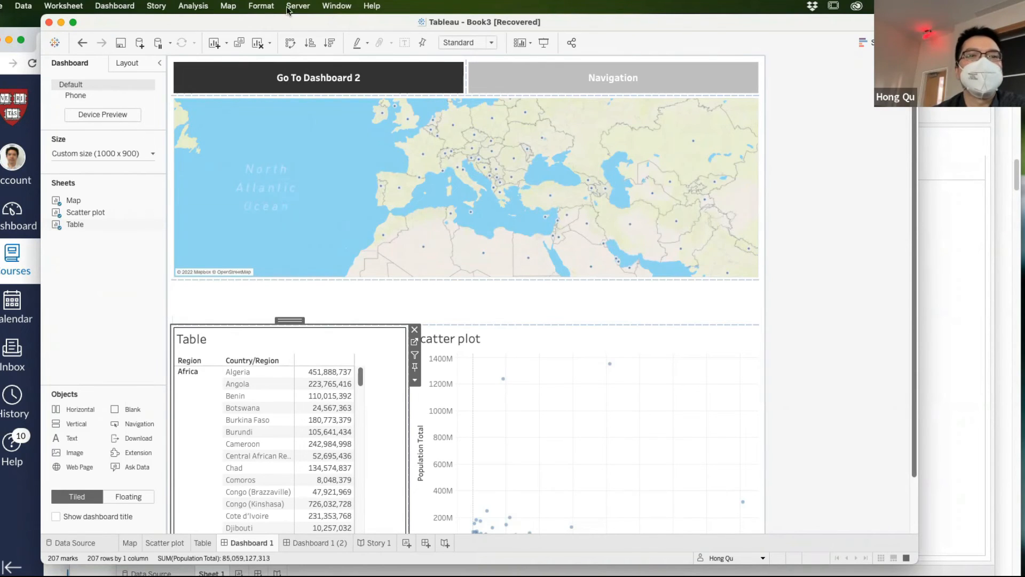
{"action": "left_click", "coordinate": [124, 6]}
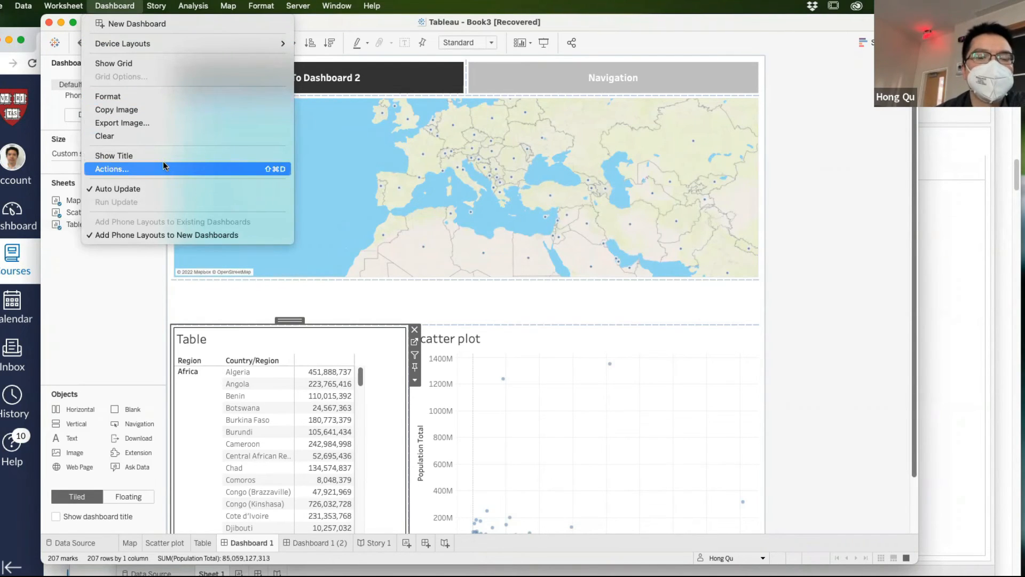
{"action": "left_click", "coordinate": [794, 182]}
{"action": "mouse_move", "coordinate": [565, 213]}
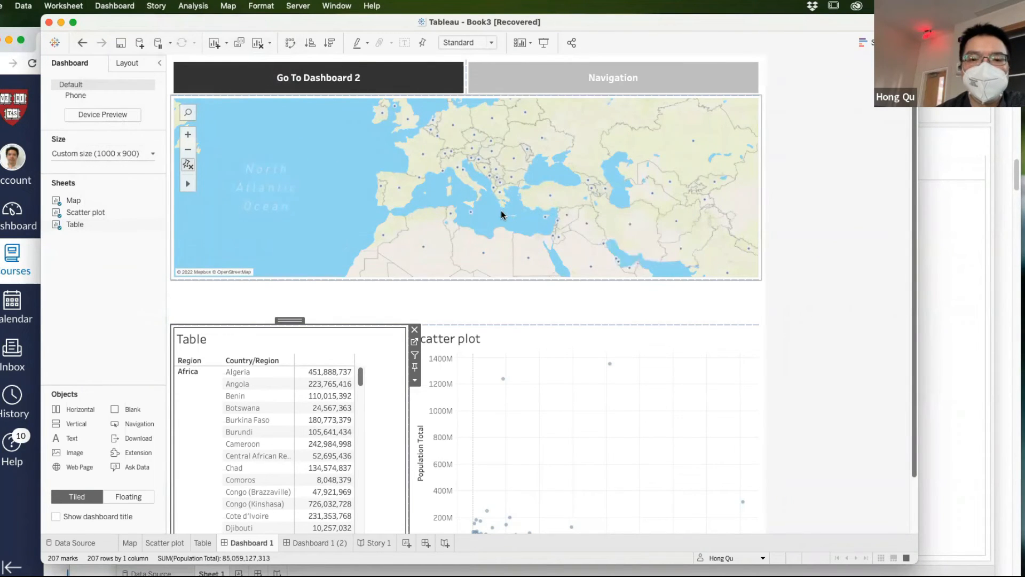
{"action": "left_click", "coordinate": [523, 303]}
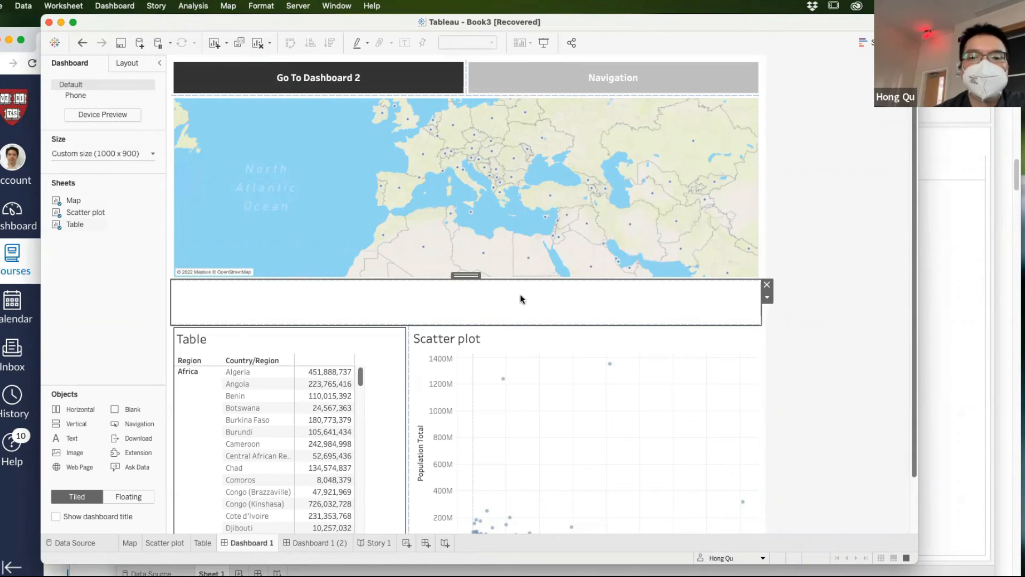
{"action": "left_click", "coordinate": [851, 301]}
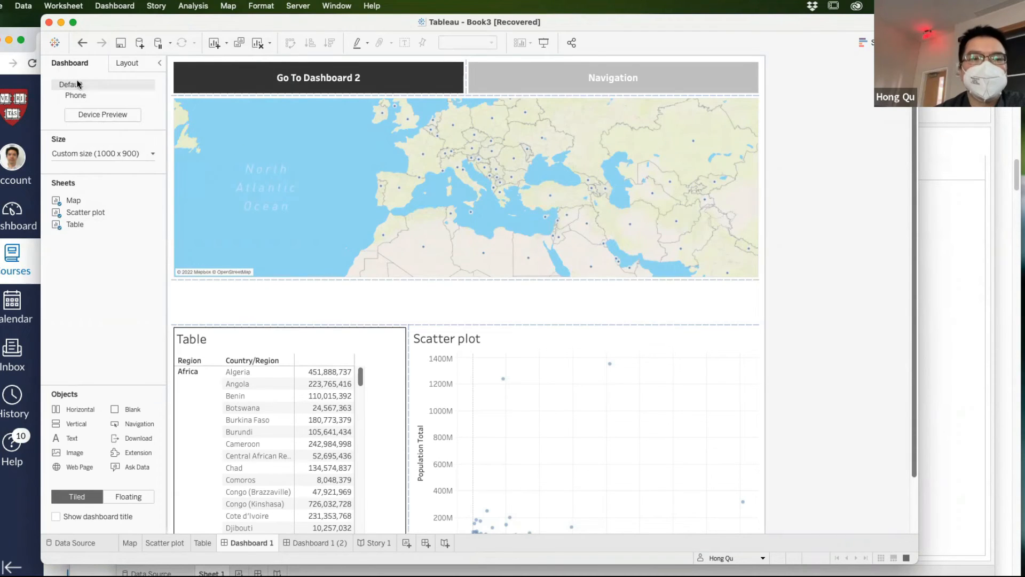
Step: Check Dashboard 1's fixed width and height settings, and display its Phone layout
{"action": "left_click", "coordinate": [153, 155]}
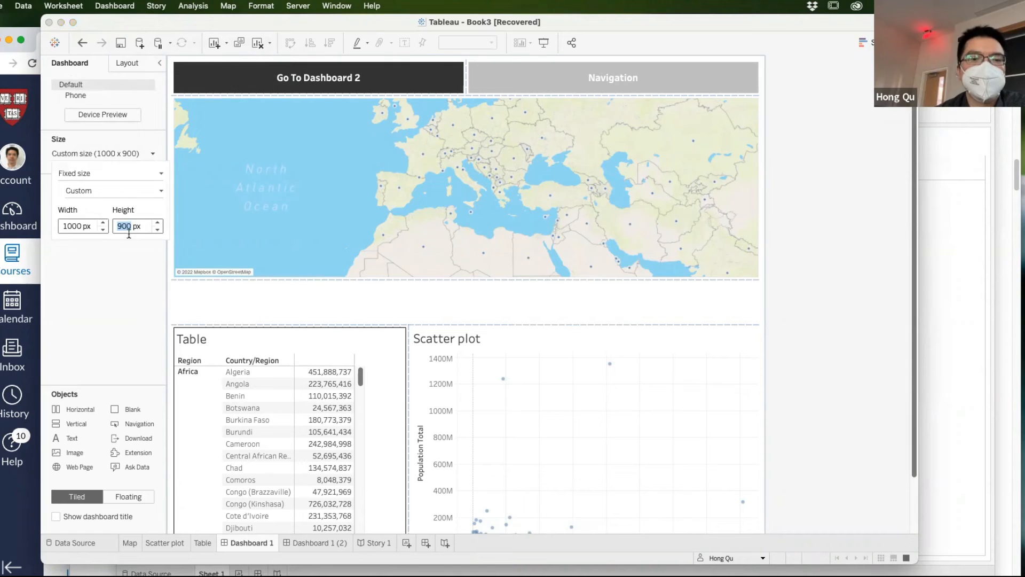
{"action": "left_click", "coordinate": [854, 239]}
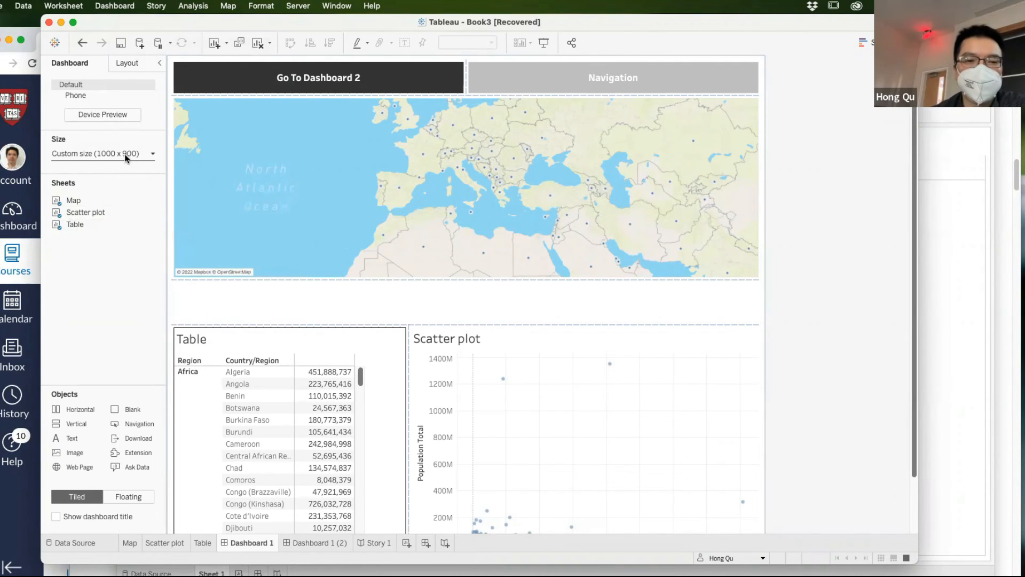
{"action": "left_click", "coordinate": [90, 96]}
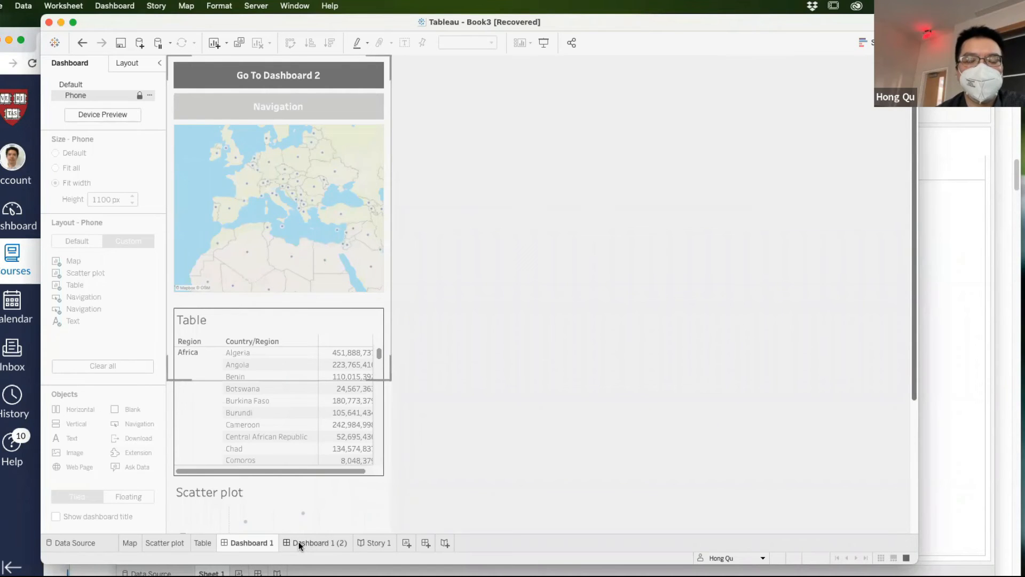
{"action": "mouse_move", "coordinate": [299, 542]}
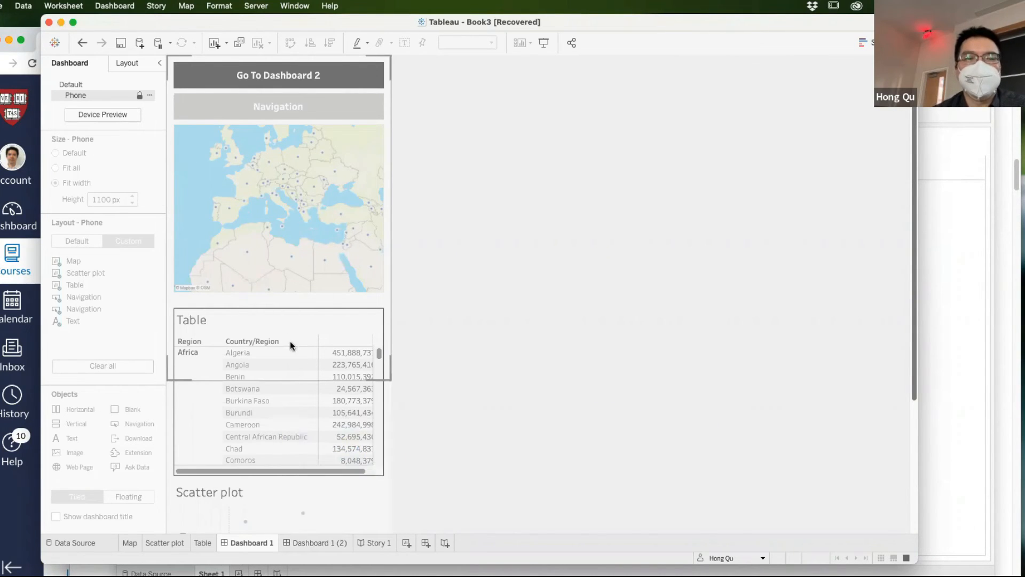
Step: Unlock Dashboard 1's Phone layout for editing
{"action": "left_click", "coordinate": [150, 95]}
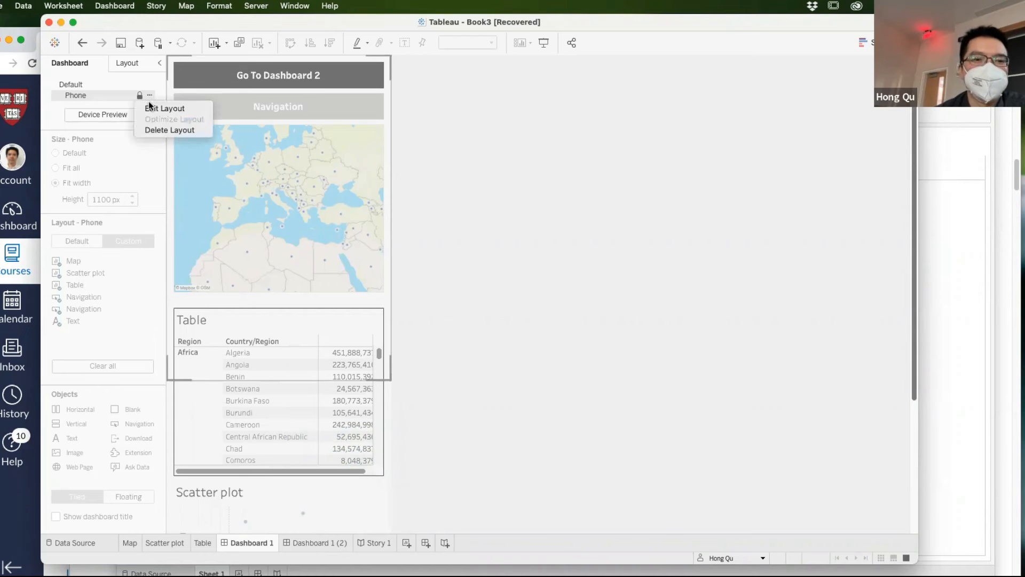
{"action": "left_click", "coordinate": [151, 109]}
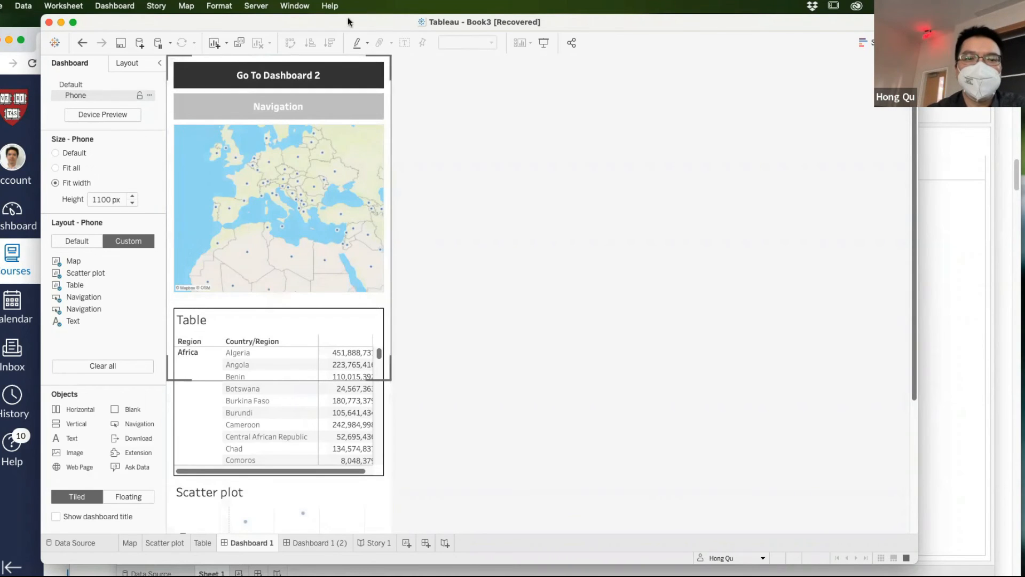
{"action": "left_click_drag", "start_coordinate": [348, 22], "coordinate": [597, 38]}
Step: Switch to Chrome and search the web in a new tab for "harvard leadership miniterial human"
{"action": "left_click", "coordinate": [59, 97]}
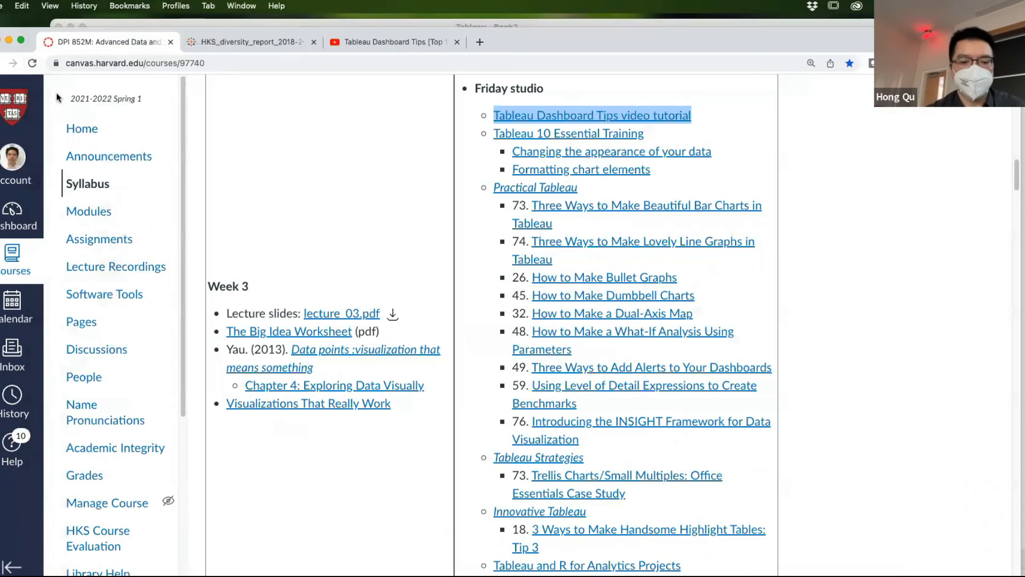
{"action": "key", "text": "super+t"}
{"action": "type", "text": "har"}
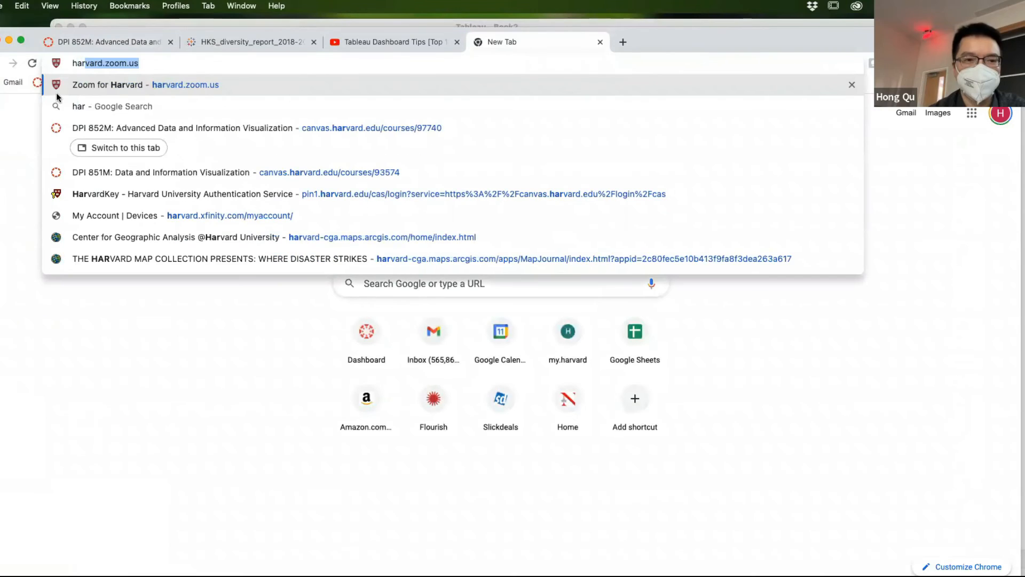
{"action": "type", "text": "vard lea"}
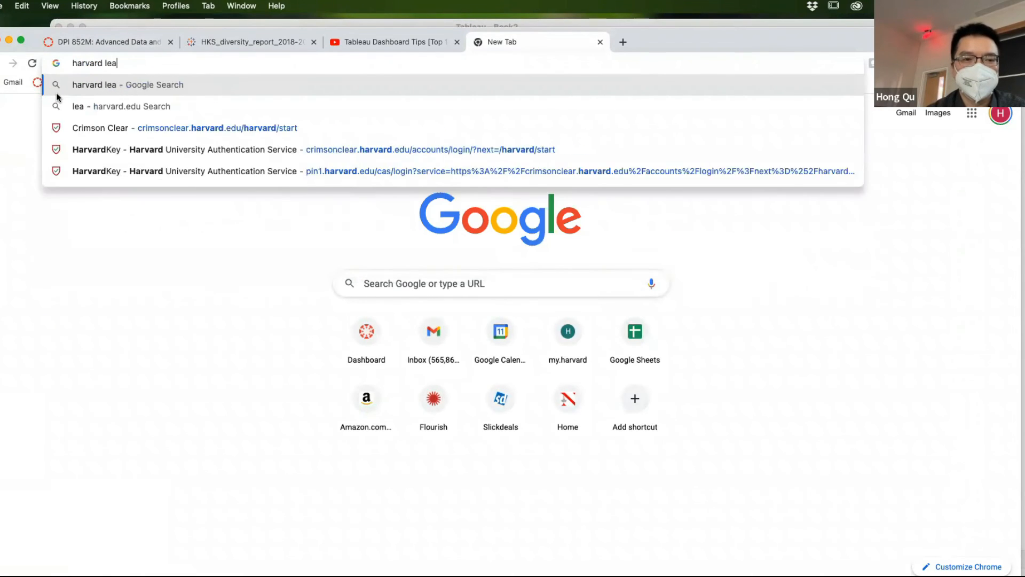
{"action": "type", "text": "dership "}
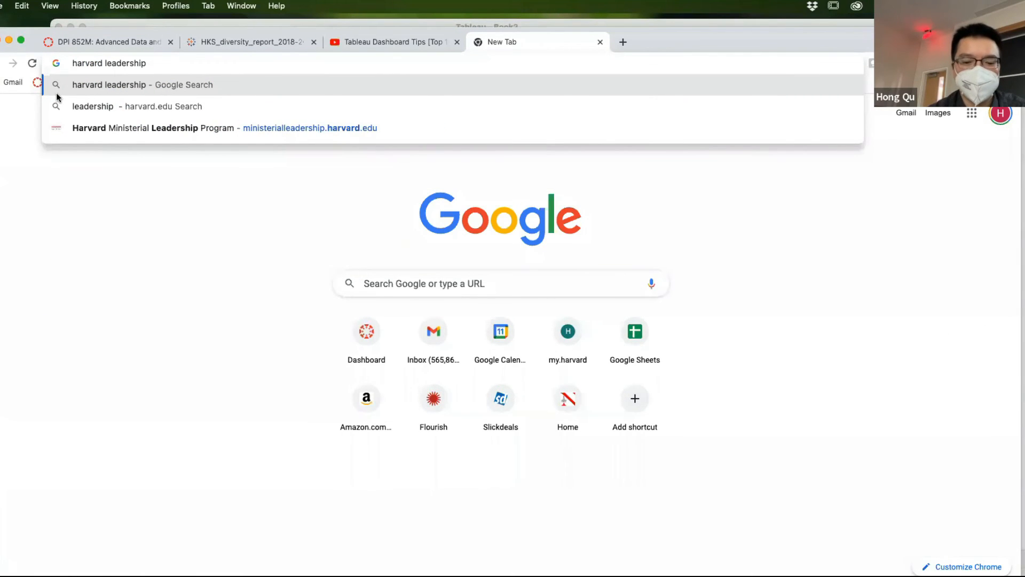
{"action": "type", "text": "minite"}
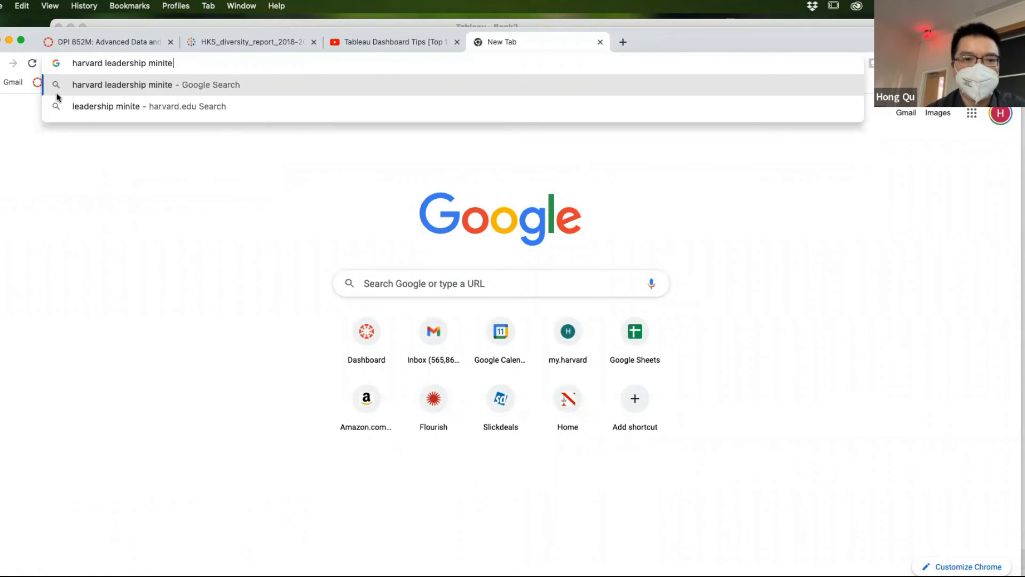
{"action": "type", "text": "rial human"}
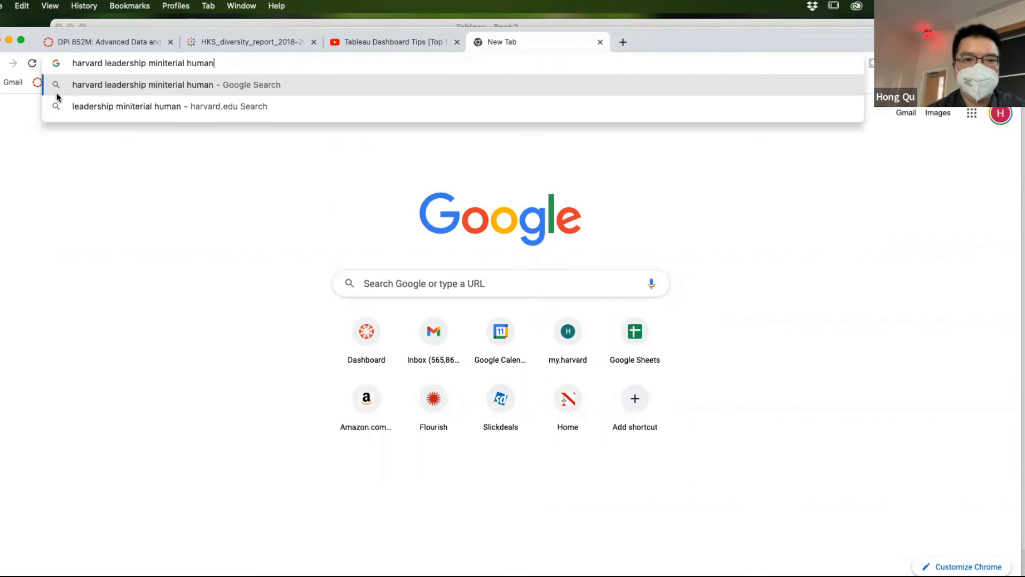
{"action": "key", "text": "Return"}
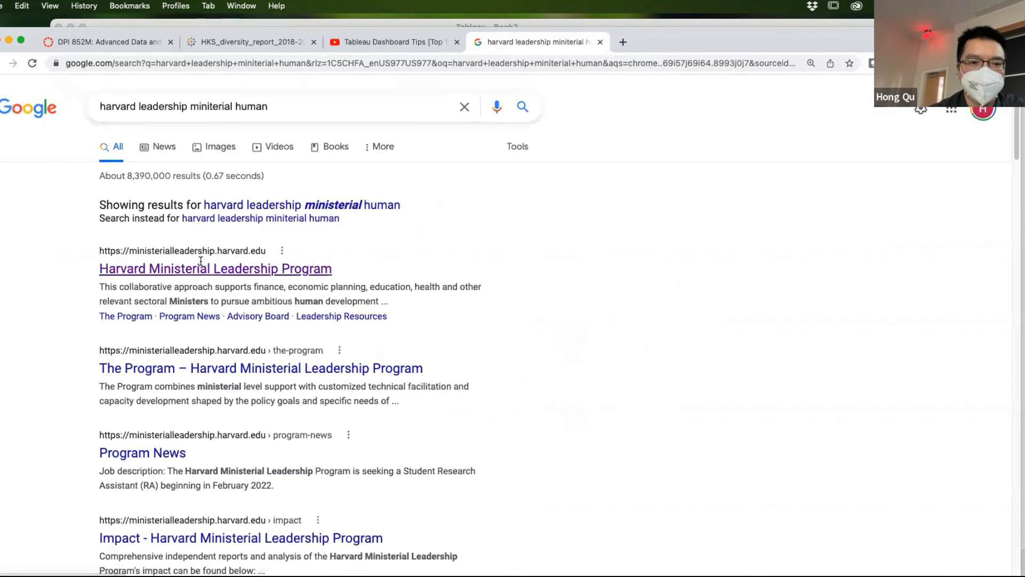
Step: Open the Harvard Ministerial Leadership Program site and look through its Human Development Dashboard page
{"action": "left_click", "coordinate": [240, 278]}
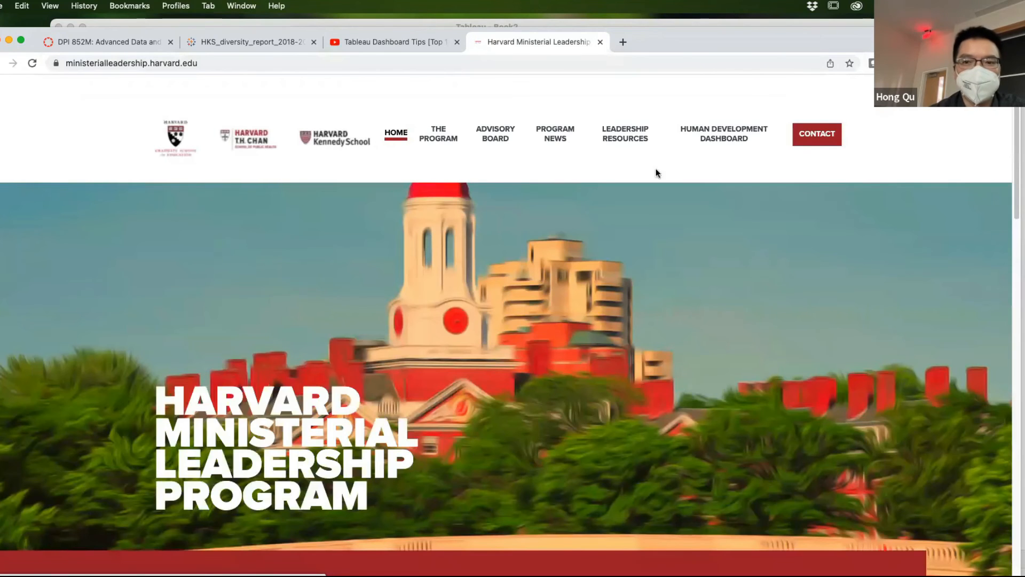
{"action": "left_click", "coordinate": [722, 135]}
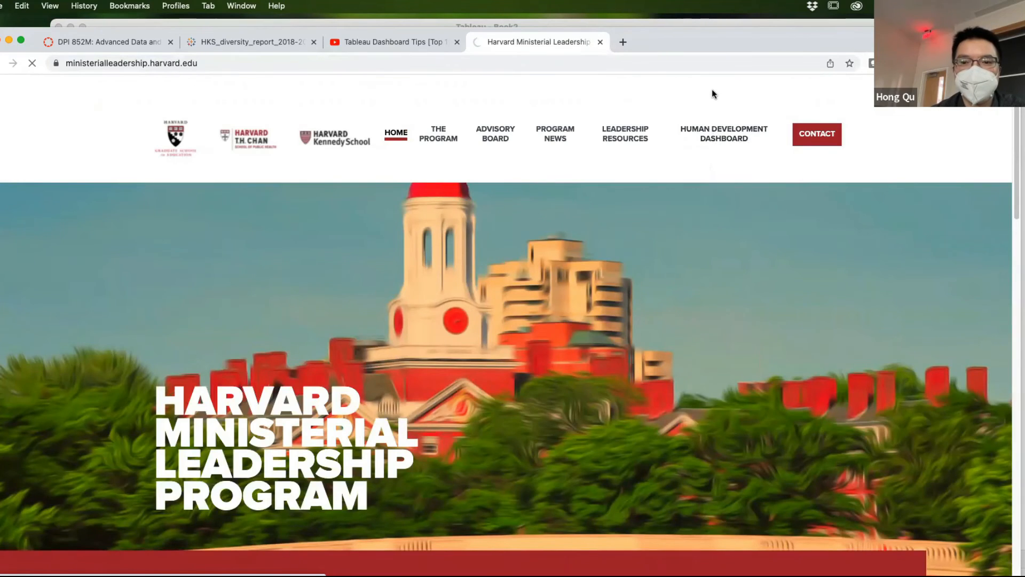
{"action": "scroll", "coordinate": [646, 352], "scroll_direction": "down", "scroll_amount": 5}
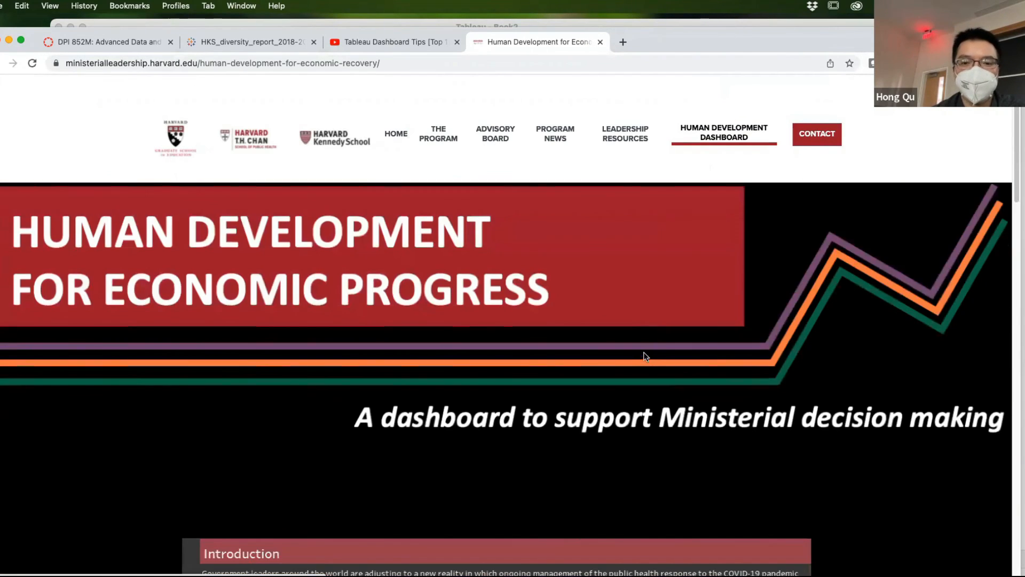
{"action": "scroll", "coordinate": [656, 290], "scroll_direction": "down", "scroll_amount": 6}
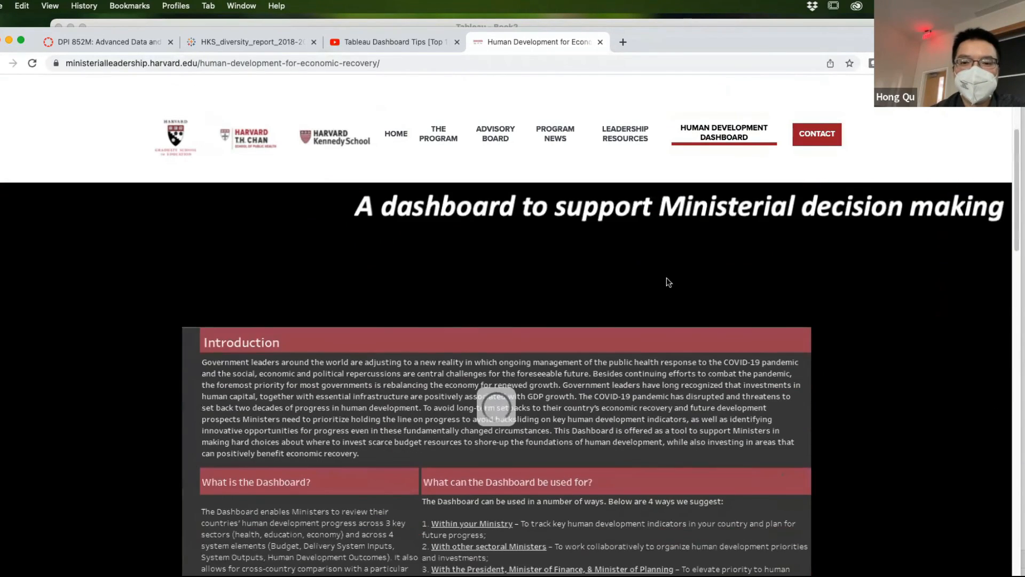
{"action": "scroll", "coordinate": [835, 301], "scroll_direction": "down", "scroll_amount": 7}
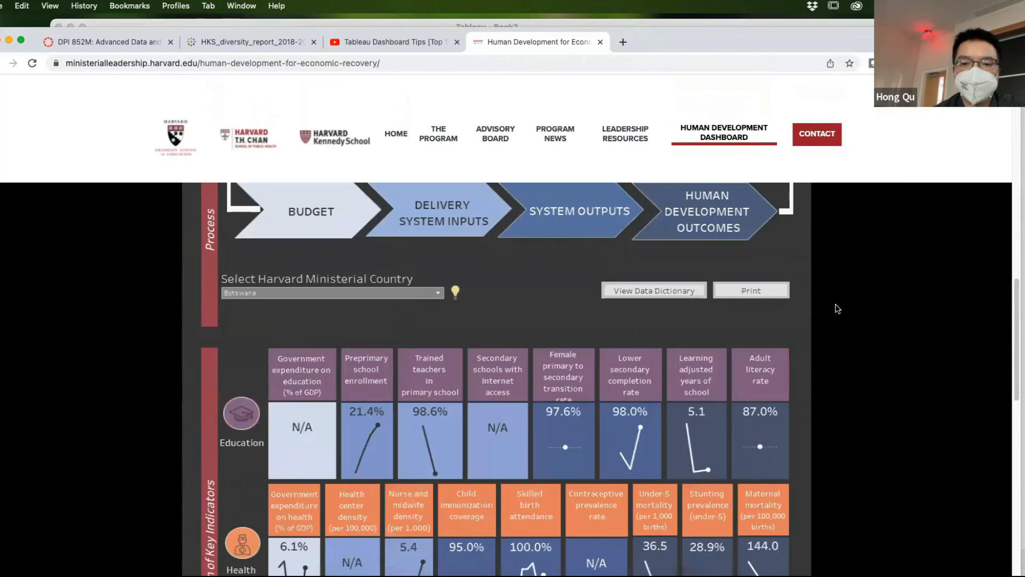
{"action": "scroll", "coordinate": [834, 301], "scroll_direction": "up", "scroll_amount": 5}
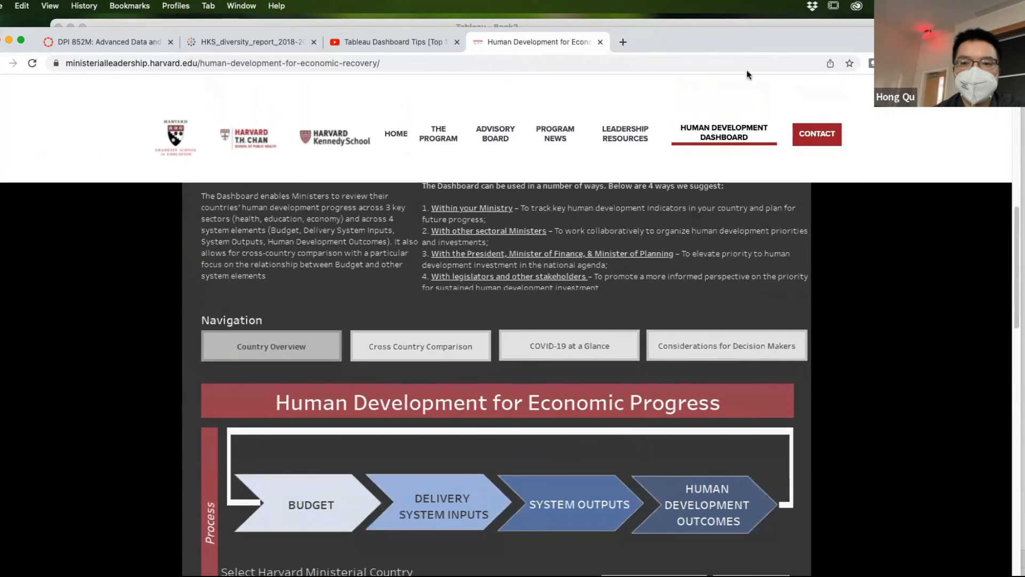
Step: Show the browser in full screen and examine the Country Overview dashboard, from its introduction and process diagram to the key indicators and review panel
{"action": "left_click", "coordinate": [50, 6]}
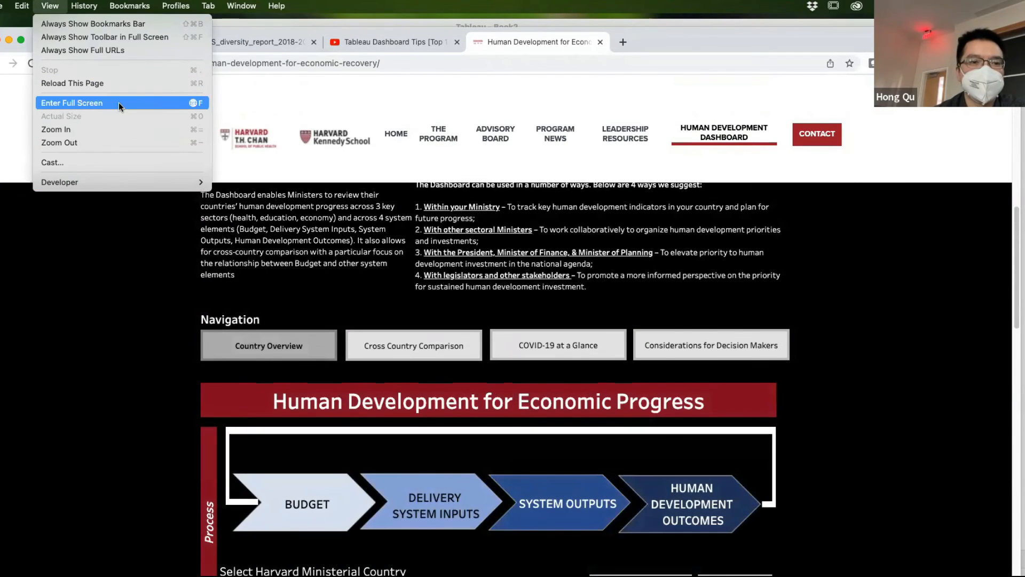
{"action": "left_click", "coordinate": [118, 104]}
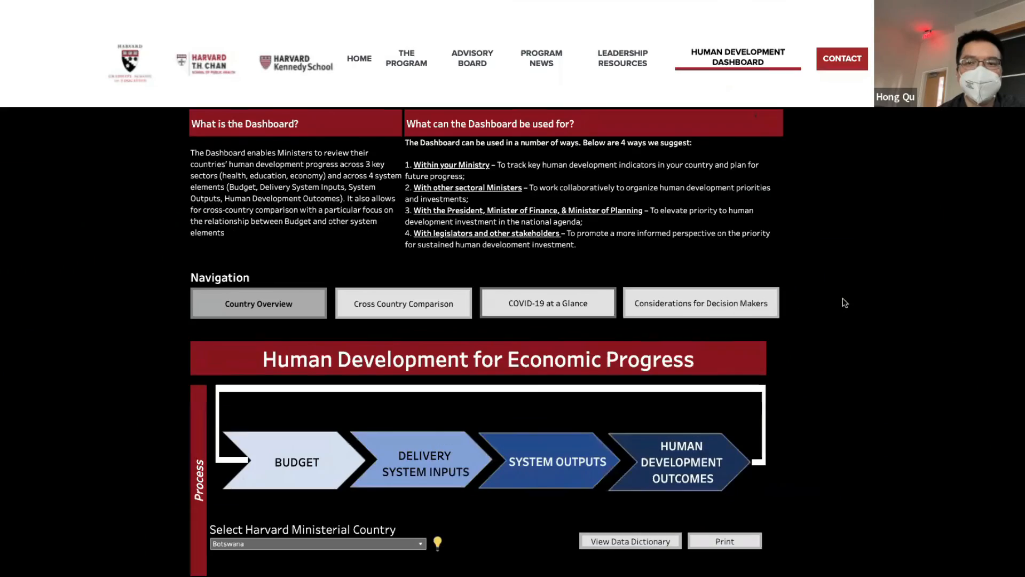
{"action": "scroll", "coordinate": [844, 303], "scroll_direction": "down", "scroll_amount": 4}
{"action": "scroll", "coordinate": [875, 315], "scroll_direction": "up", "scroll_amount": 12}
{"action": "scroll", "coordinate": [817, 319], "scroll_direction": "down", "scroll_amount": 5}
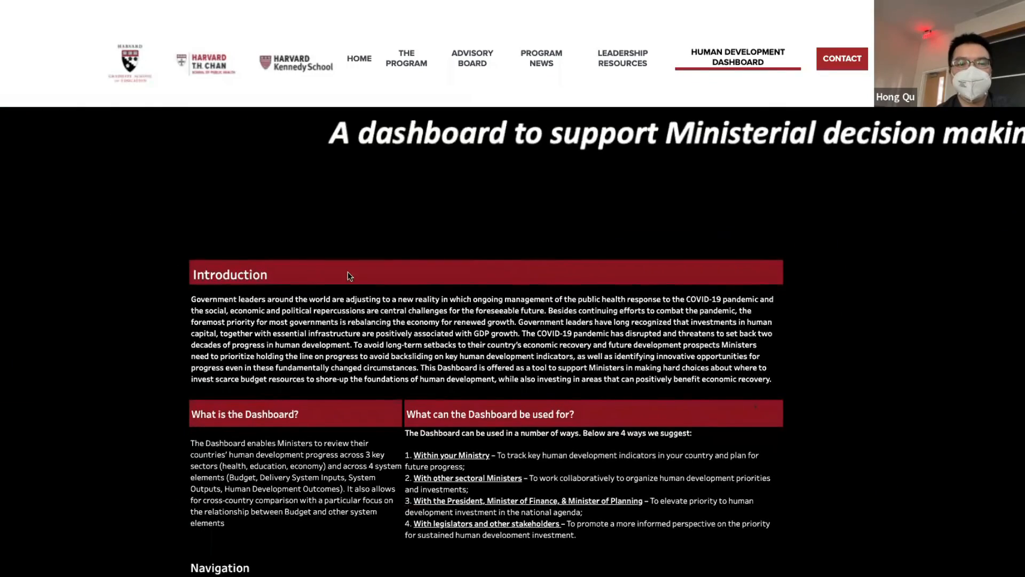
{"action": "scroll", "coordinate": [350, 276], "scroll_direction": "down", "scroll_amount": 15}
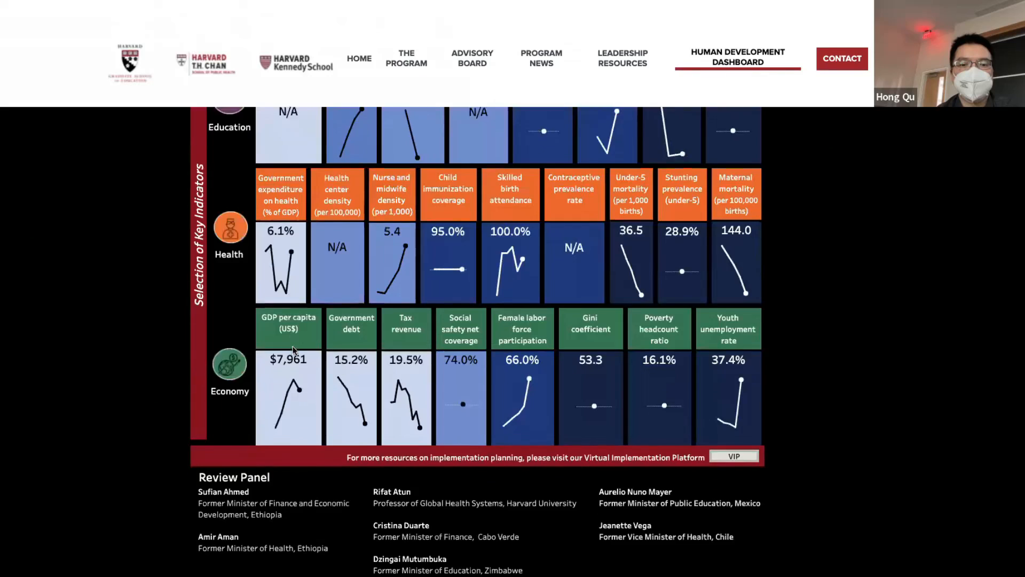
{"action": "scroll", "coordinate": [293, 351], "scroll_direction": "down", "scroll_amount": 3}
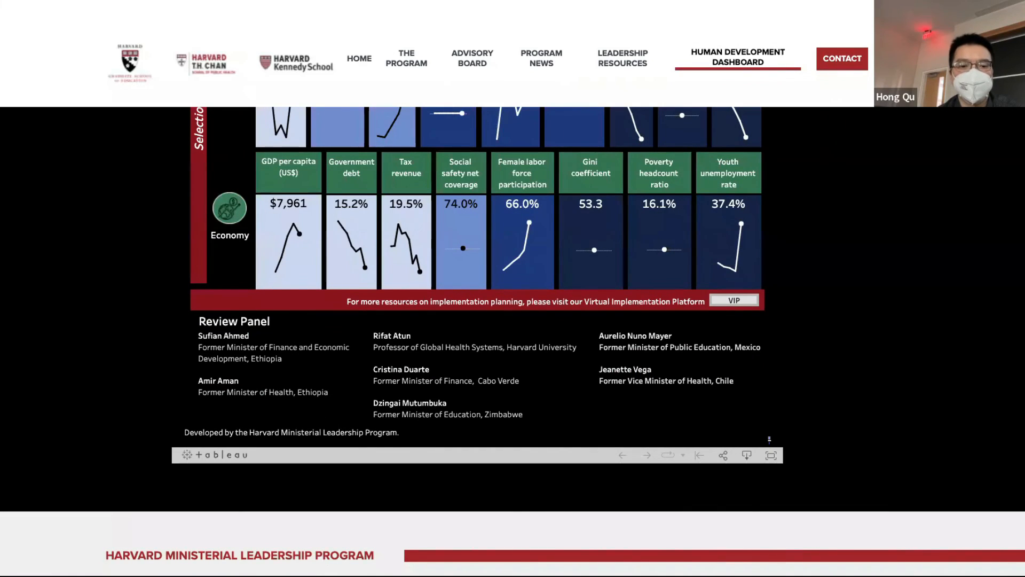
{"action": "left_click_drag", "start_coordinate": [330, 557], "coordinate": [105, 415]}
{"action": "left_click", "coordinate": [110, 412]}
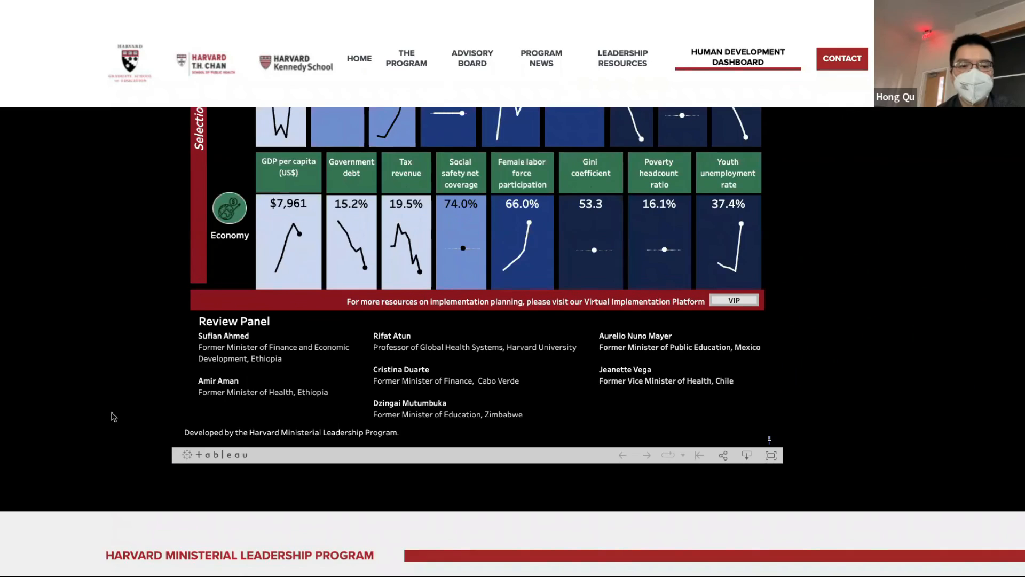
{"action": "scroll", "coordinate": [117, 413], "scroll_direction": "up", "scroll_amount": 1}
{"action": "scroll", "coordinate": [118, 415], "scroll_direction": "up", "scroll_amount": 10}
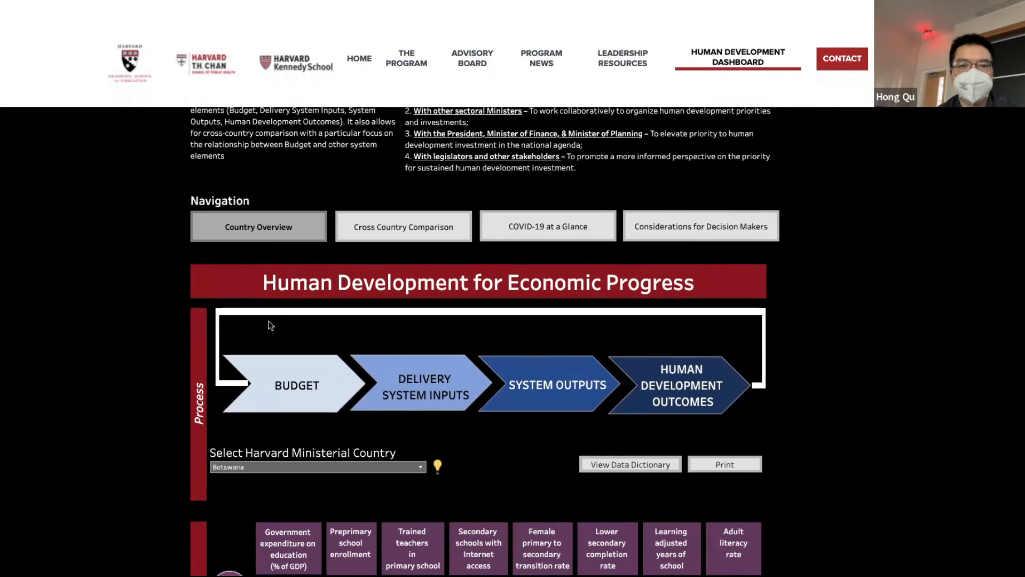
{"action": "mouse_move", "coordinate": [309, 307]}
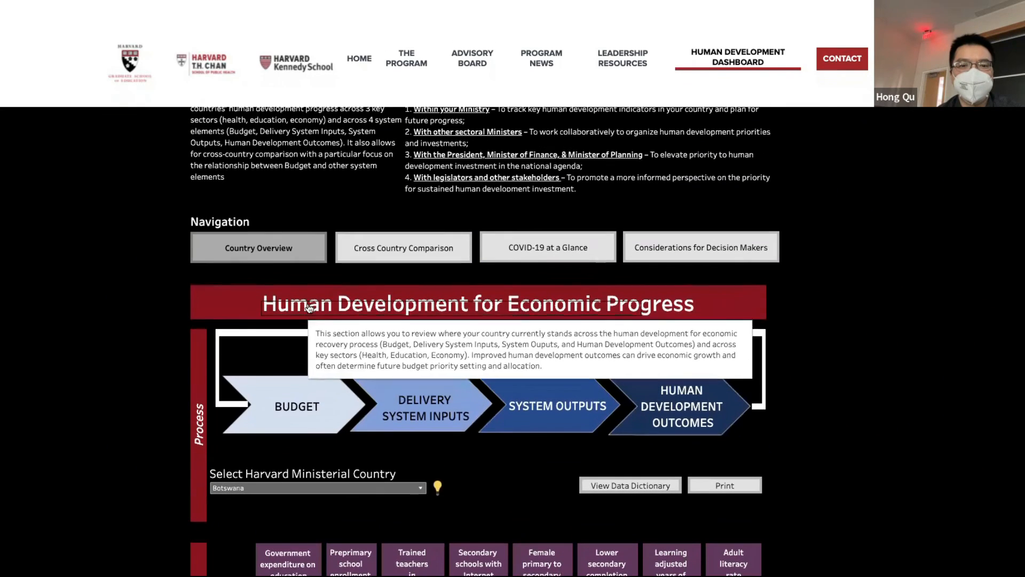
Step: Go to the Cross Country Comparison dashboard and view its map of government expenditure on education
{"action": "left_click", "coordinate": [370, 256]}
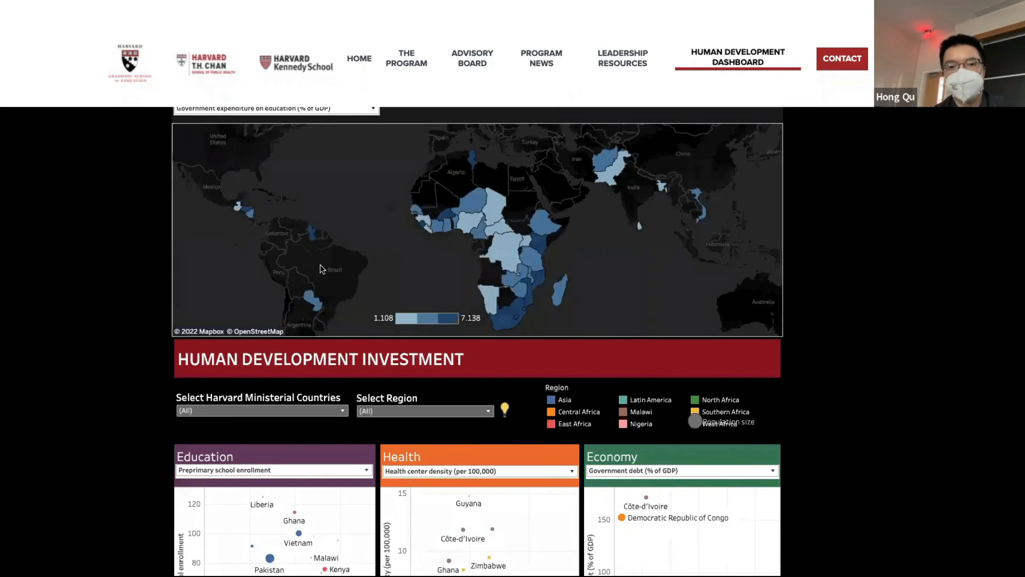
{"action": "scroll", "coordinate": [147, 308], "scroll_direction": "up", "scroll_amount": 1}
{"action": "scroll", "coordinate": [148, 308], "scroll_direction": "up", "scroll_amount": 1}
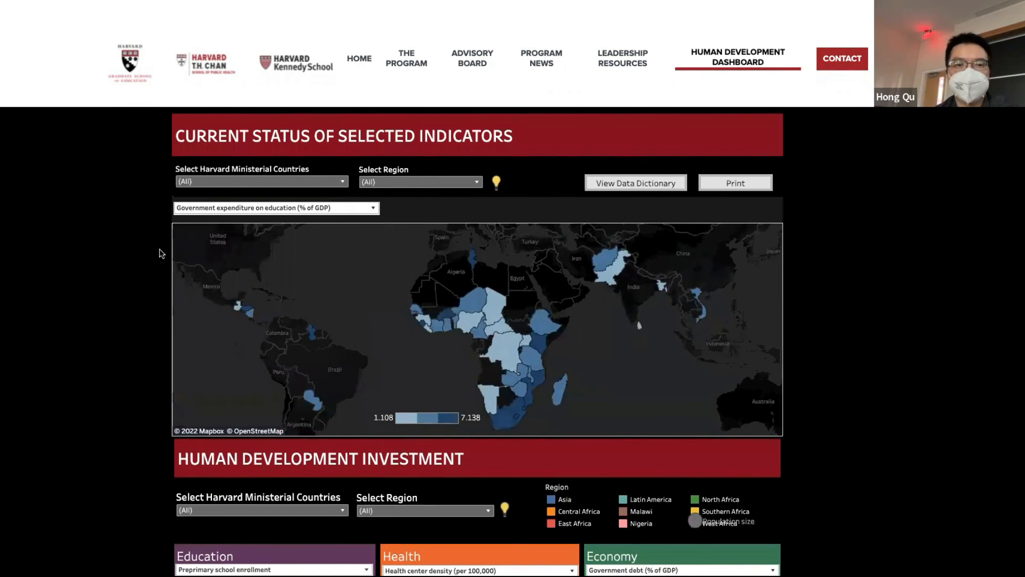
Step: Filter the Human Development Investment charts to show only Bangladesh
{"action": "scroll", "coordinate": [160, 251], "scroll_direction": "down", "scroll_amount": 5}
{"action": "left_click", "coordinate": [308, 169]}
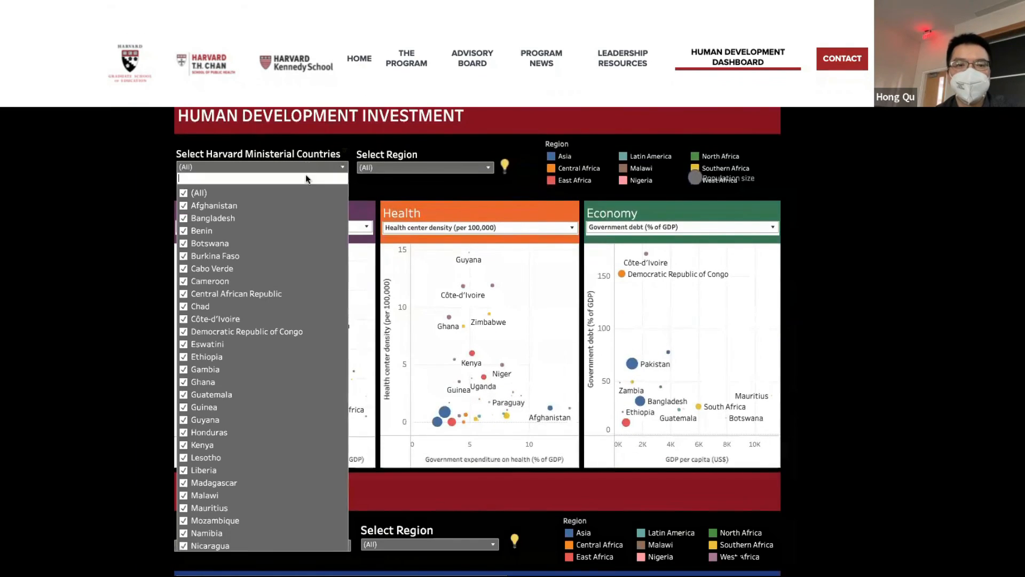
{"action": "left_click", "coordinate": [183, 193]}
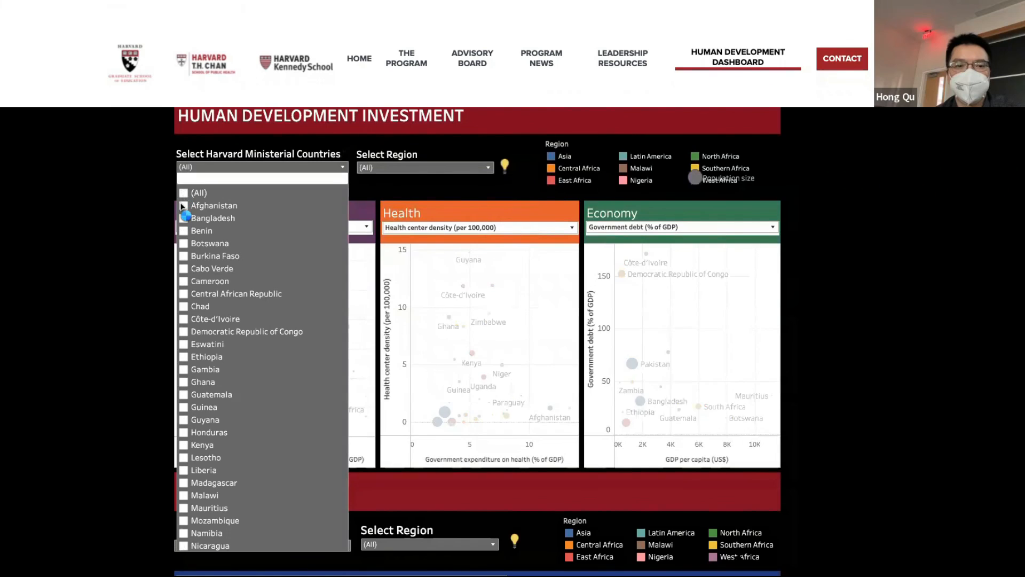
{"action": "left_click", "coordinate": [184, 218]}
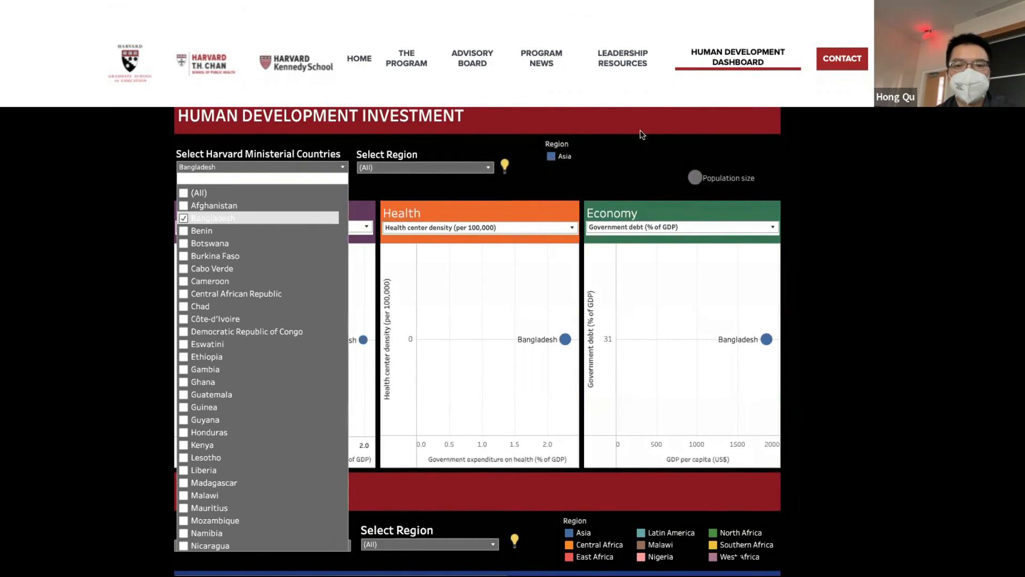
{"action": "left_click", "coordinate": [343, 168]}
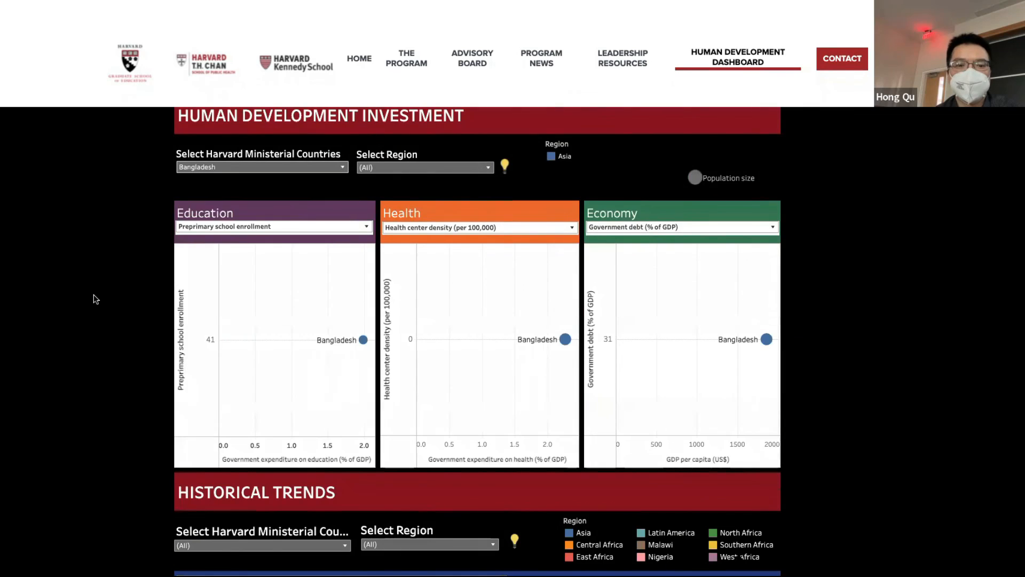
Step: Go to the COVID-19 at a Glance dashboard and examine its embedded world map of daily new cases
{"action": "scroll", "coordinate": [91, 297], "scroll_direction": "down", "scroll_amount": 8}
{"action": "scroll", "coordinate": [138, 321], "scroll_direction": "up", "scroll_amount": 10}
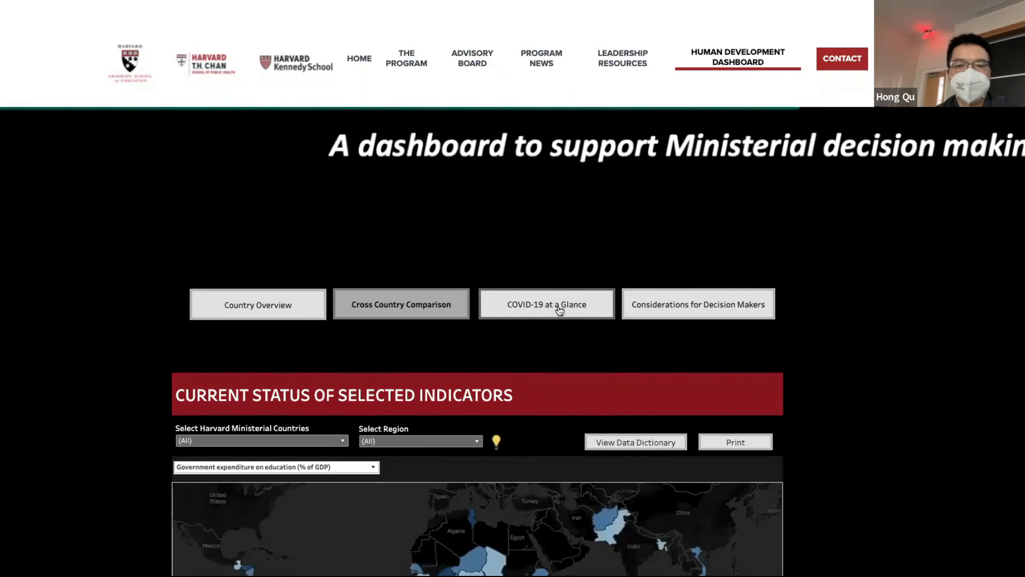
{"action": "left_click", "coordinate": [560, 311]}
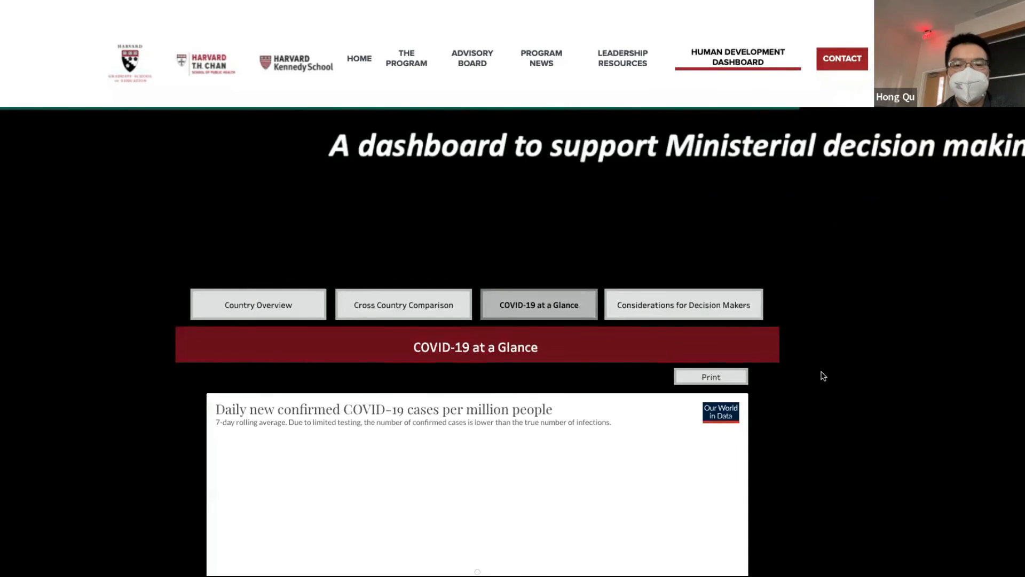
{"action": "scroll", "coordinate": [819, 375], "scroll_direction": "down", "scroll_amount": 3}
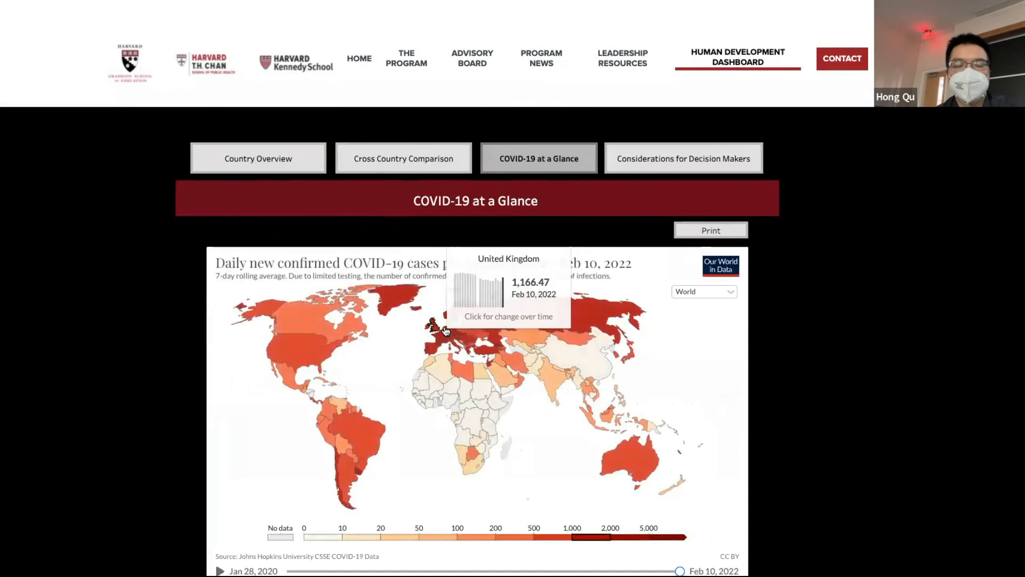
{"action": "scroll", "coordinate": [777, 386], "scroll_direction": "down", "scroll_amount": 1}
{"action": "scroll", "coordinate": [777, 385], "scroll_direction": "down", "scroll_amount": 2}
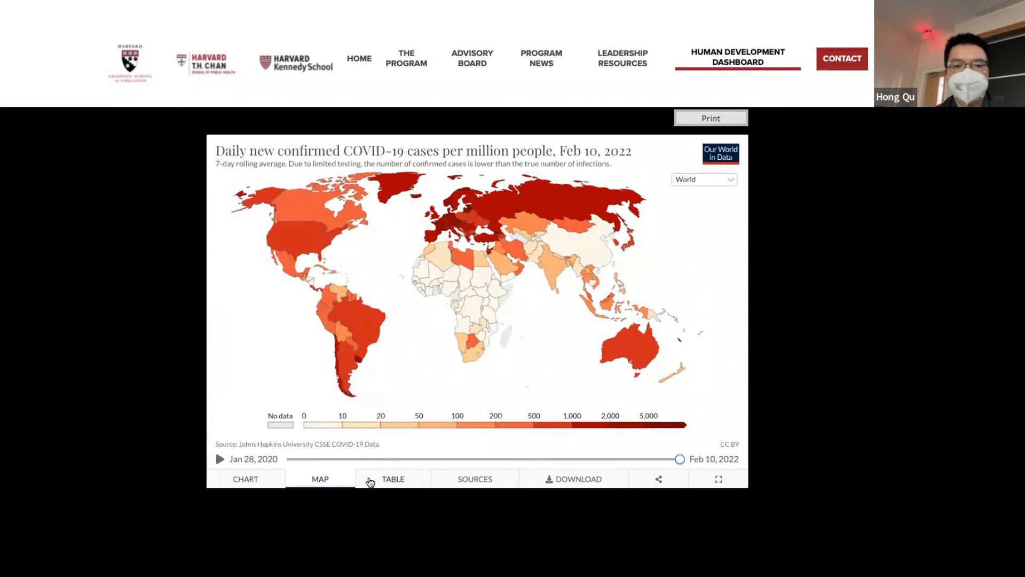
Step: Display the embedded COVID-19 case data as a table and look over its country rows
{"action": "left_click", "coordinate": [393, 478]}
{"action": "scroll", "coordinate": [520, 284], "scroll_direction": "up", "scroll_amount": 1}
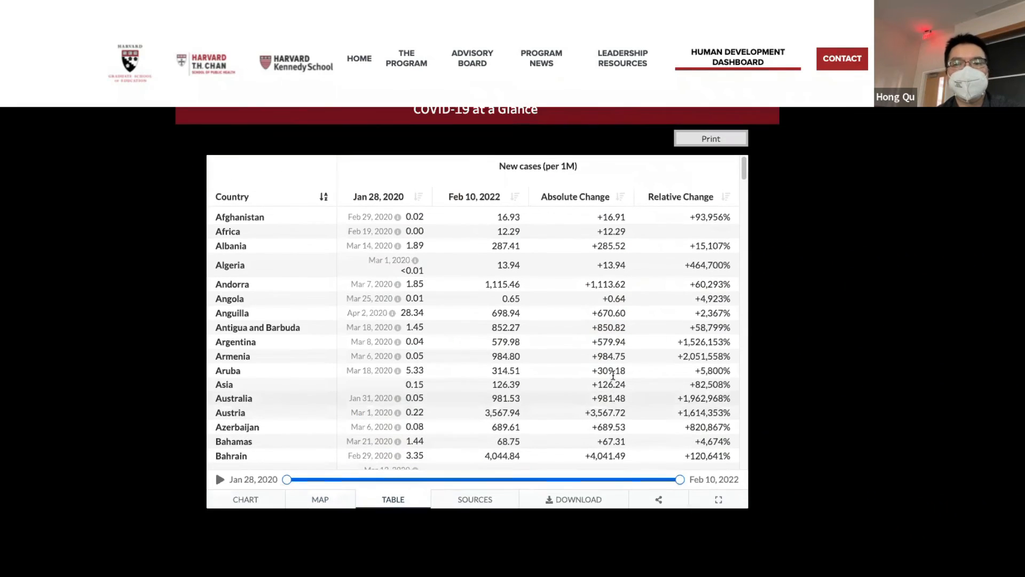
{"action": "scroll", "coordinate": [520, 284], "scroll_direction": "up", "scroll_amount": 2}
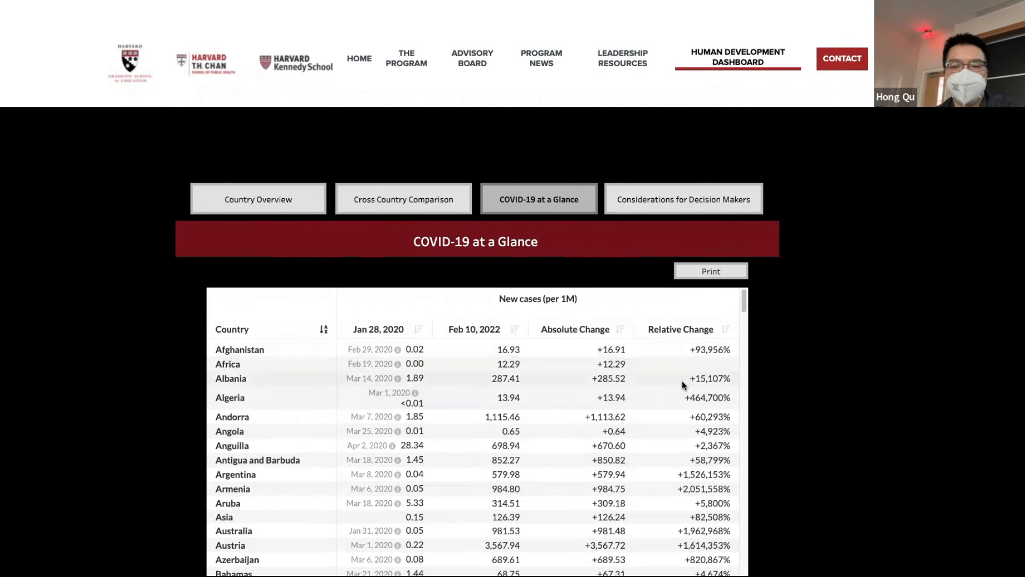
Step: Browse the Considerations for Decision Makers dashboard, reading Brief 3 on First Level Priorities and selecting Brief 6 on Strengthening Government Performance
{"action": "scroll", "coordinate": [681, 380], "scroll_direction": "down", "scroll_amount": 2}
{"action": "left_click", "coordinate": [652, 206]}
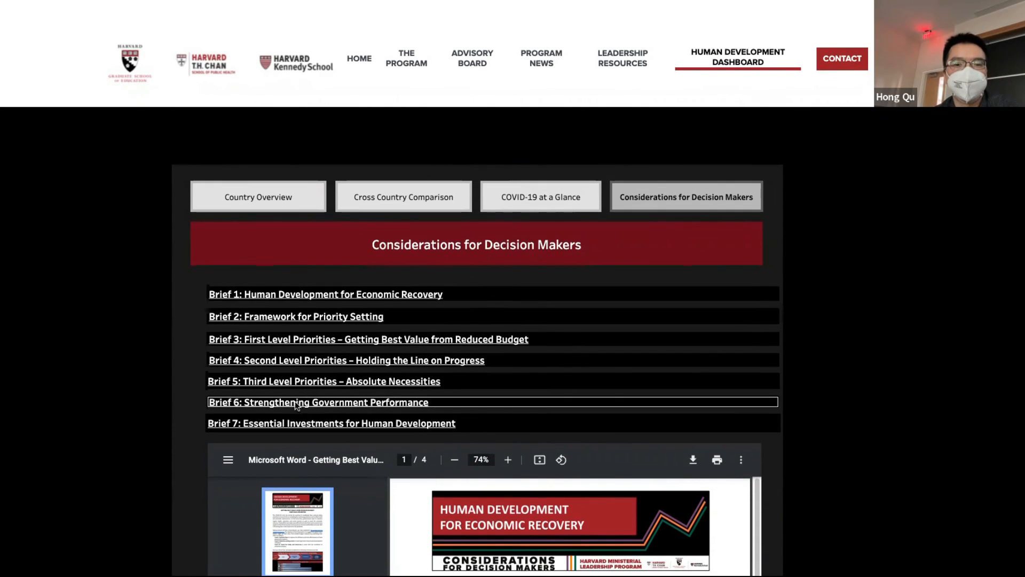
{"action": "left_click", "coordinate": [339, 339]}
{"action": "scroll", "coordinate": [142, 378], "scroll_direction": "down", "scroll_amount": 5}
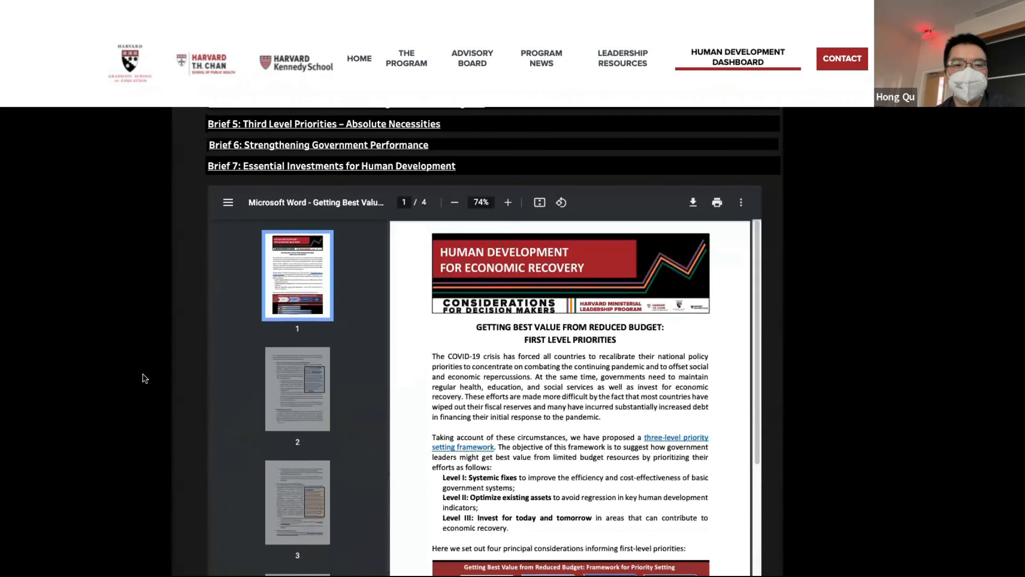
{"action": "scroll", "coordinate": [616, 400], "scroll_direction": "down", "scroll_amount": 5}
{"action": "scroll", "coordinate": [826, 396], "scroll_direction": "down", "scroll_amount": 5}
{"action": "scroll", "coordinate": [826, 396], "scroll_direction": "up", "scroll_amount": 5}
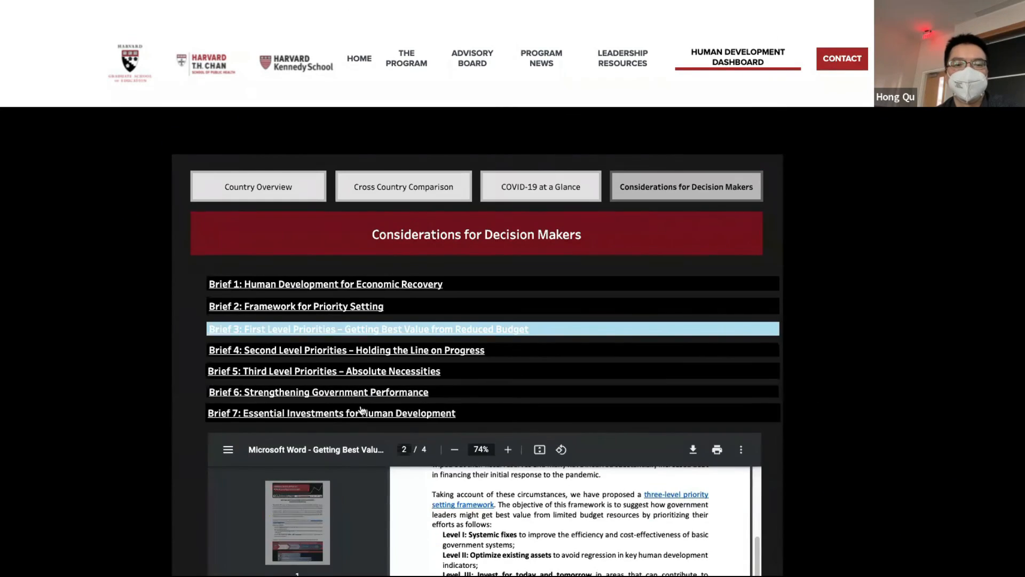
{"action": "left_click", "coordinate": [363, 398]}
{"action": "scroll", "coordinate": [865, 349], "scroll_direction": "up", "scroll_amount": 3}
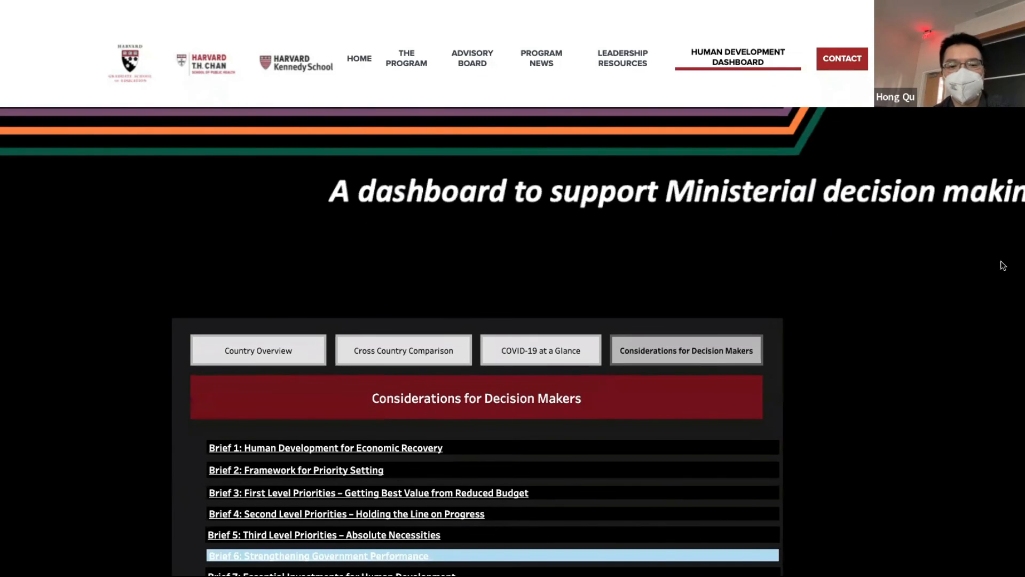
Step: Exit full screen and narrow the browser window until the Human Development Dashboard switches to its phone layout
{"action": "left_click", "coordinate": [49, 6]}
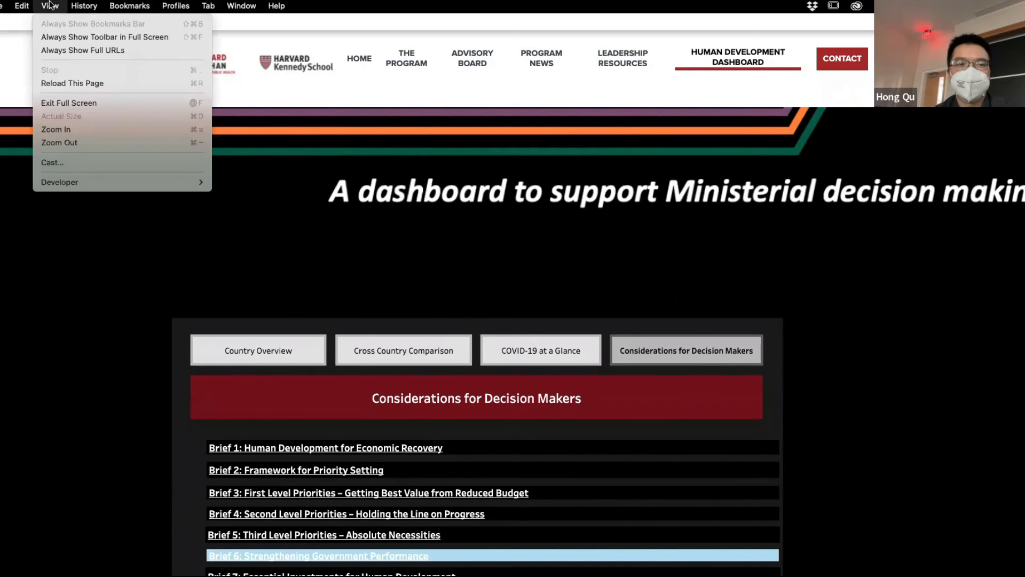
{"action": "left_click", "coordinate": [82, 104]}
{"action": "left_click_drag", "start_coordinate": [1019, 163], "coordinate": [282, 204]}
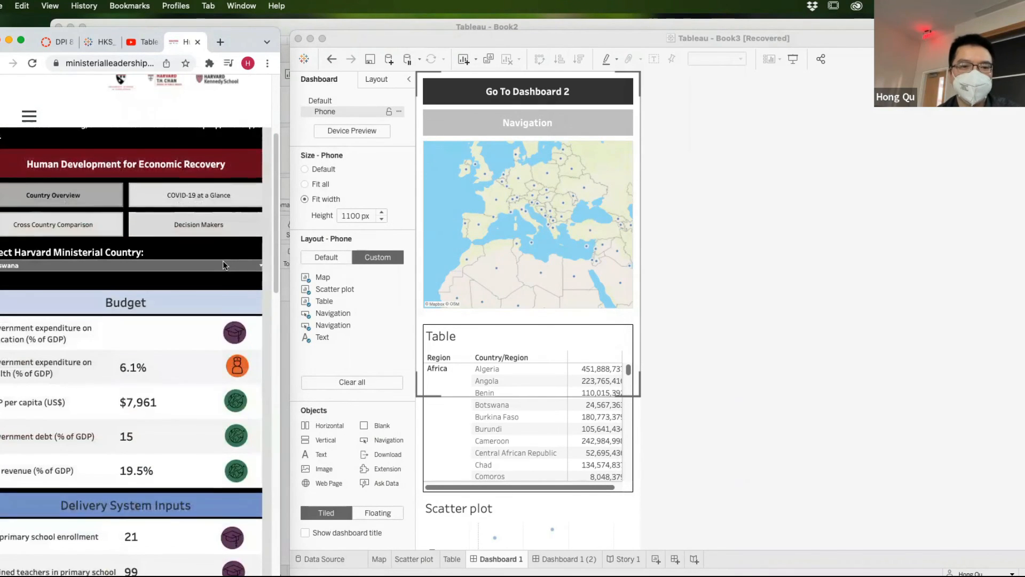
Step: Look over the phone layout of the Country Overview dashboard, from its Budget indicators through System Outputs
{"action": "scroll", "coordinate": [219, 264], "scroll_direction": "down", "scroll_amount": 15}
{"action": "scroll", "coordinate": [212, 264], "scroll_direction": "down", "scroll_amount": 10}
{"action": "scroll", "coordinate": [212, 261], "scroll_direction": "up", "scroll_amount": 15}
{"action": "scroll", "coordinate": [212, 260], "scroll_direction": "up", "scroll_amount": 3}
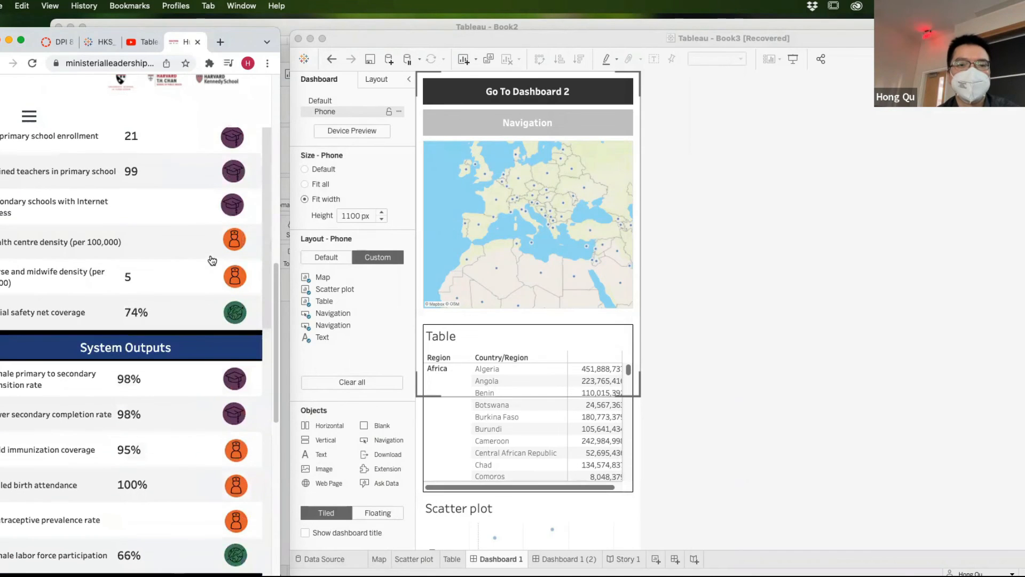
{"action": "scroll", "coordinate": [219, 237], "scroll_direction": "up", "scroll_amount": 15}
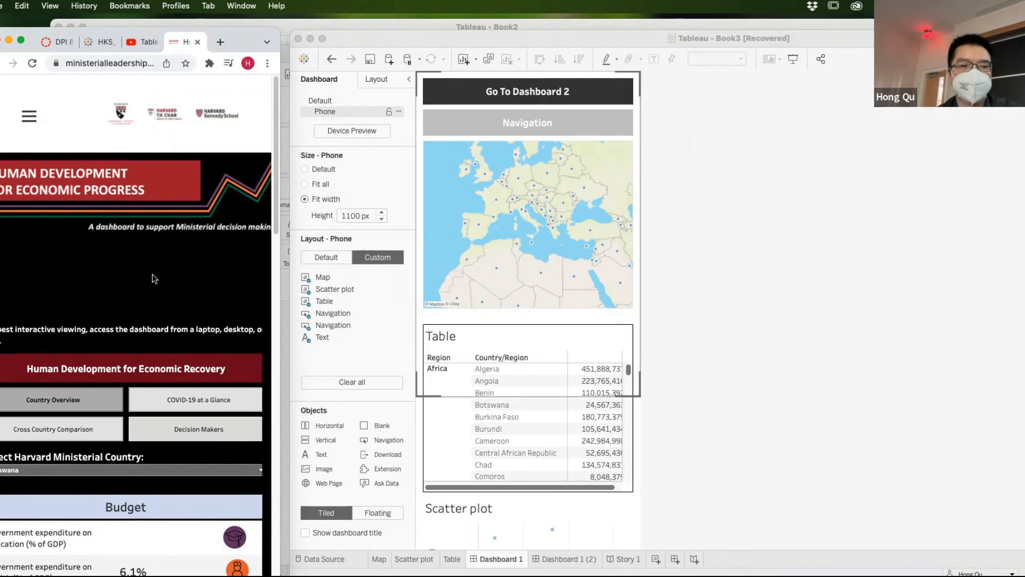
Step: Examine the Cross Country Comparison dashboard's phone layout, including its map and scatter plots, and widen the browser window
{"action": "scroll", "coordinate": [155, 274], "scroll_direction": "down", "scroll_amount": 10}
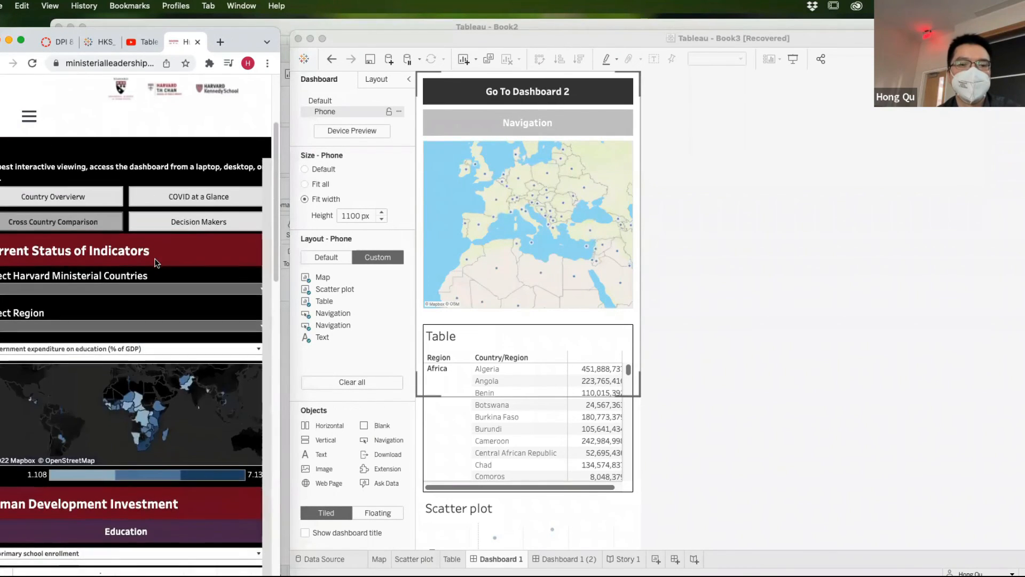
{"action": "scroll", "coordinate": [182, 267], "scroll_direction": "down", "scroll_amount": 10}
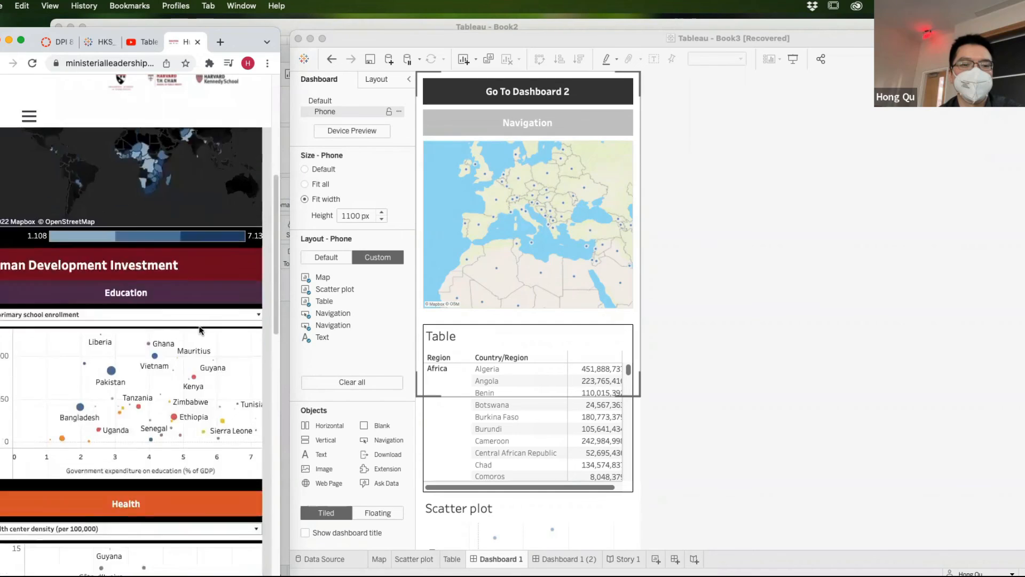
{"action": "scroll", "coordinate": [201, 326], "scroll_direction": "down", "scroll_amount": 10}
{"action": "scroll", "coordinate": [203, 319], "scroll_direction": "up", "scroll_amount": 3}
{"action": "scroll", "coordinate": [202, 316], "scroll_direction": "up", "scroll_amount": 15}
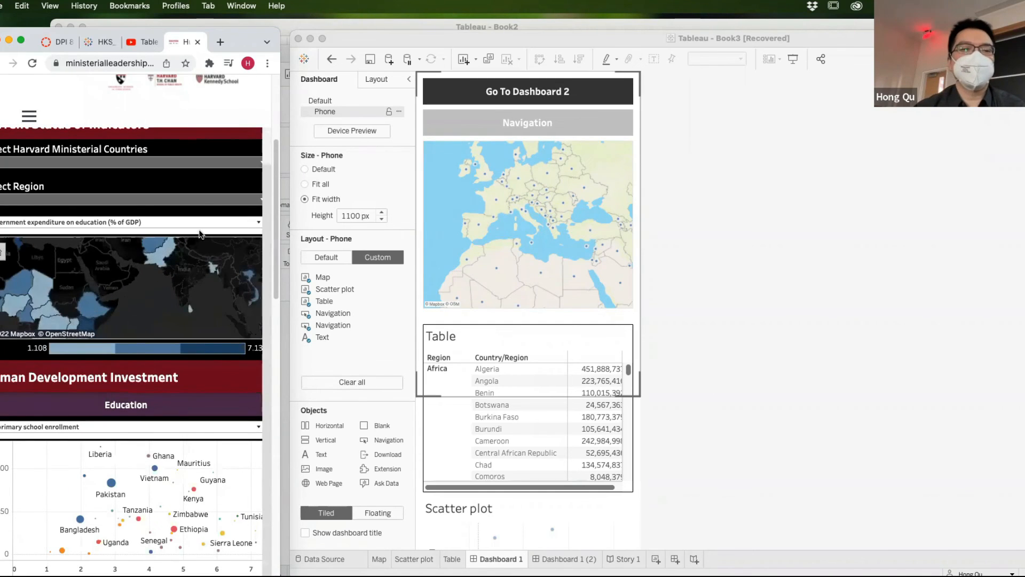
{"action": "scroll", "coordinate": [197, 188], "scroll_direction": "up", "scroll_amount": 3}
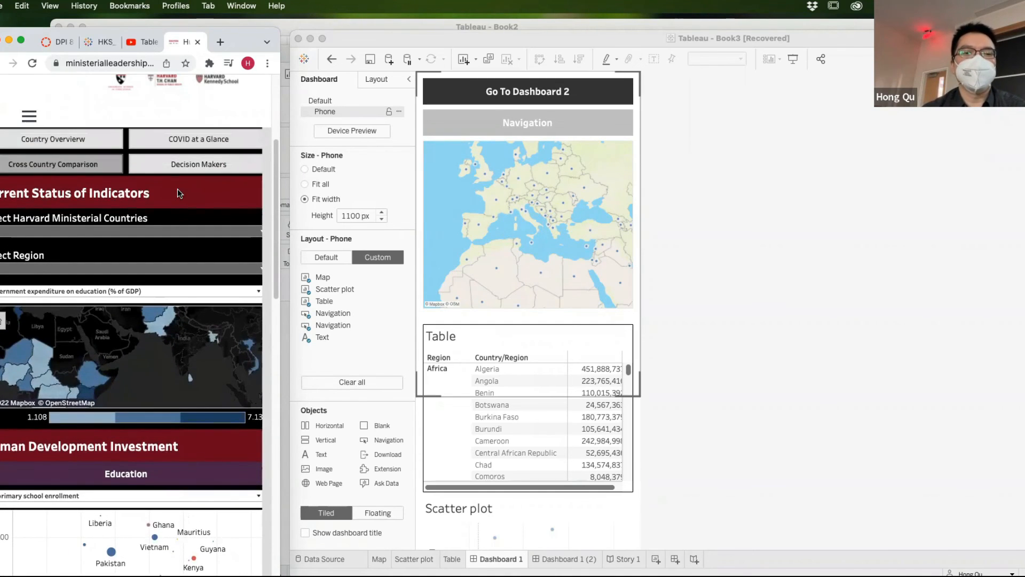
{"action": "scroll", "coordinate": [177, 188], "scroll_direction": "up", "scroll_amount": 5}
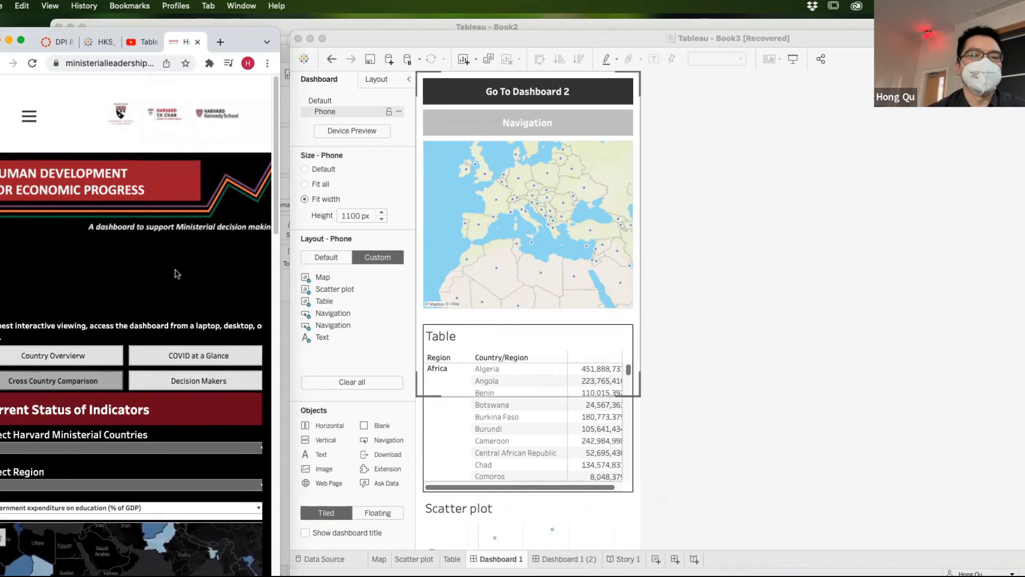
{"action": "left_click_drag", "start_coordinate": [282, 245], "coordinate": [486, 249]}
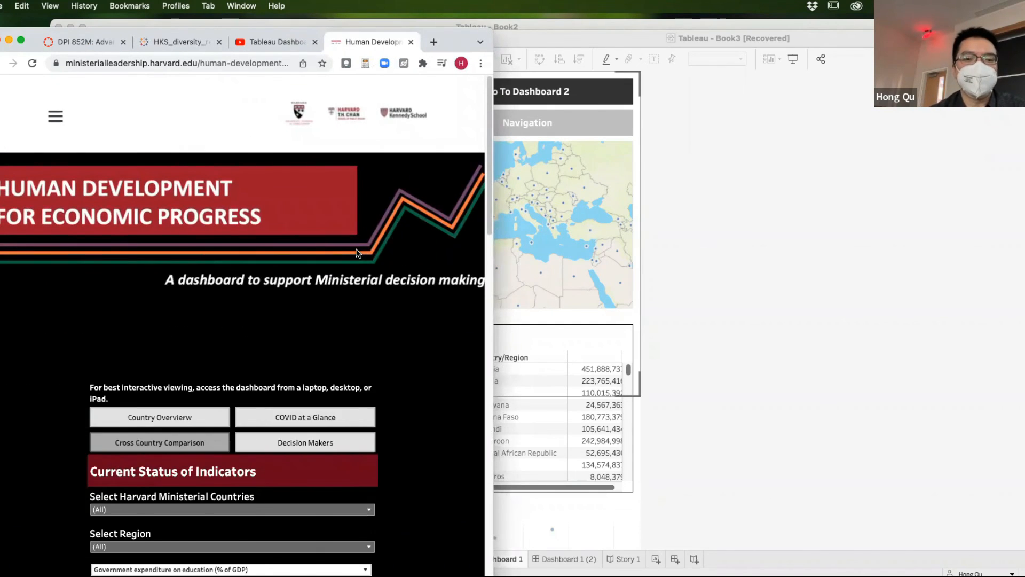